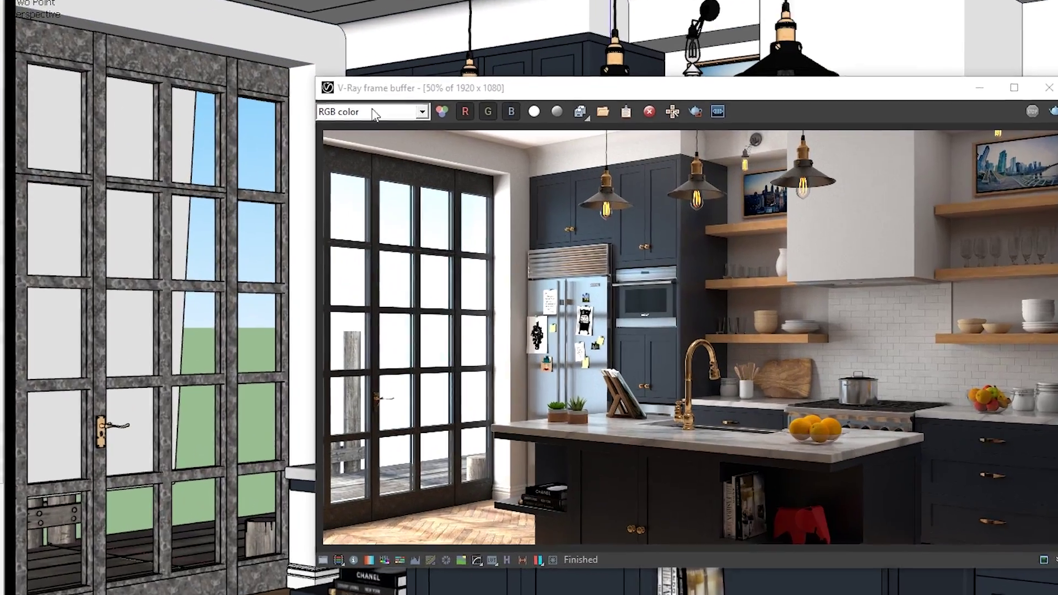
Show the list of render channels for the finished 1920×1080 kitchen render in the V-Ray frame buffer
{"action": "left_click", "coordinate": [306, 164]}
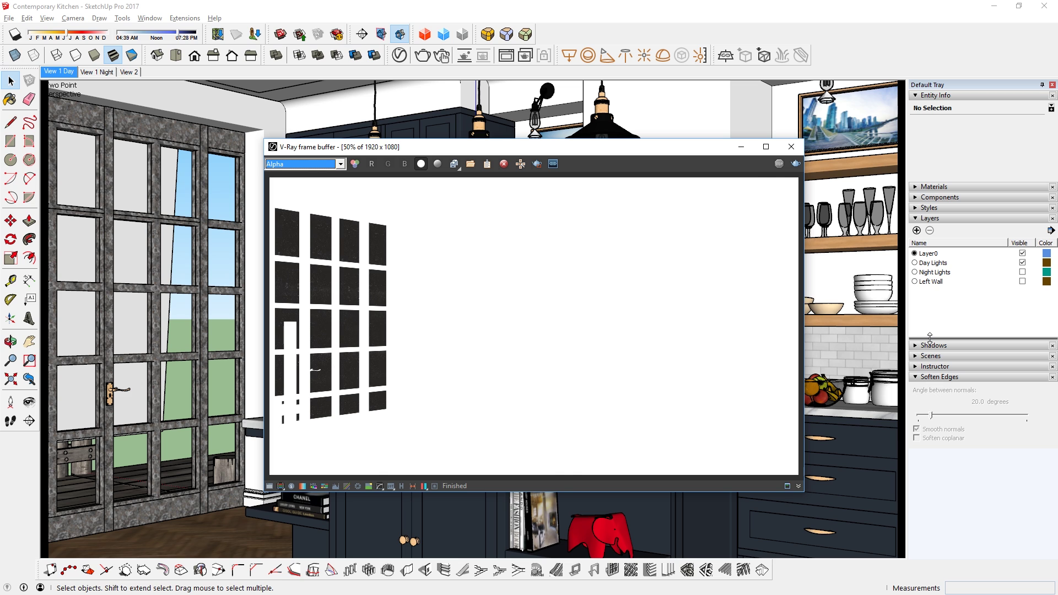
{"action": "key", "text": "Down"}
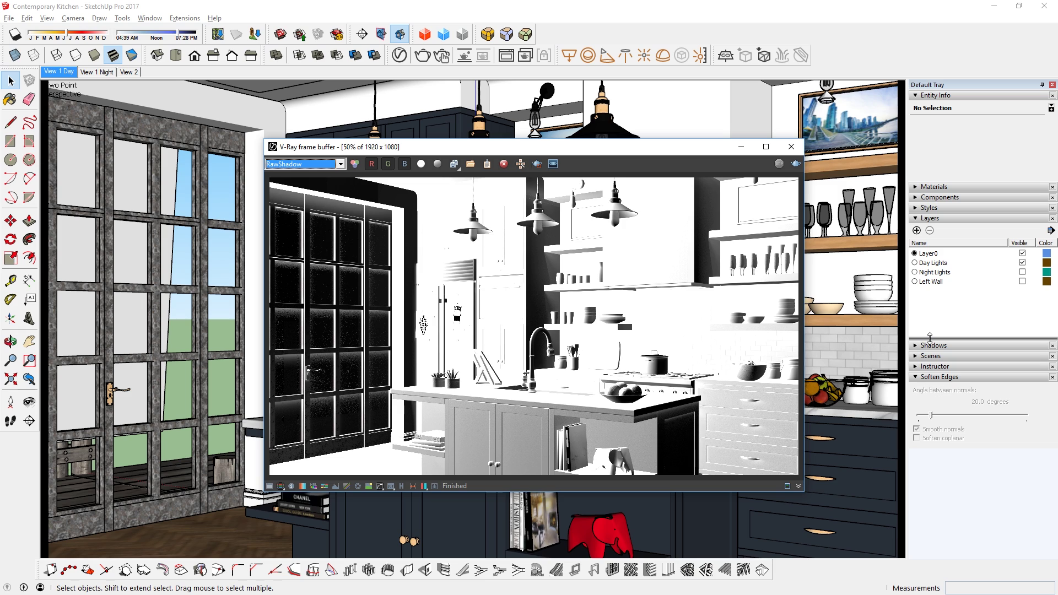
{"action": "key", "text": "Down"}
{"action": "key", "text": "Down"}
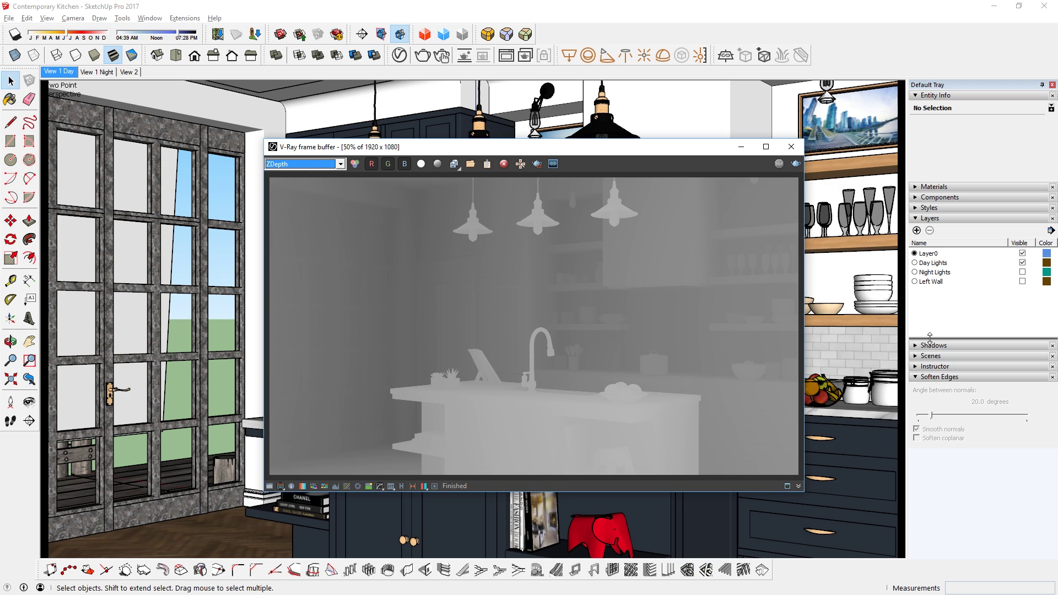
{"action": "left_click", "coordinate": [292, 166]}
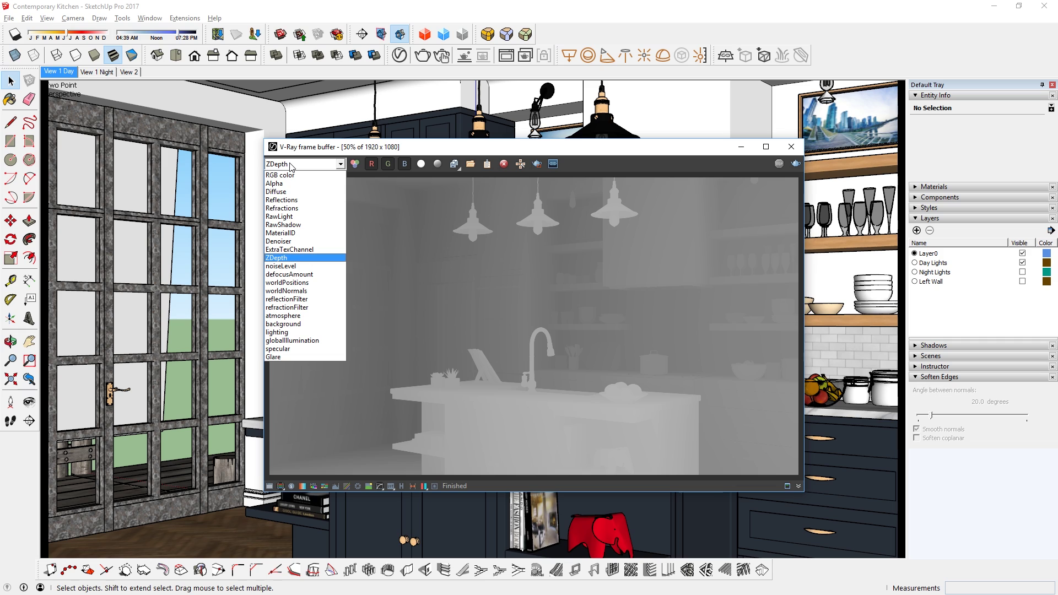
{"action": "left_click", "coordinate": [292, 175]}
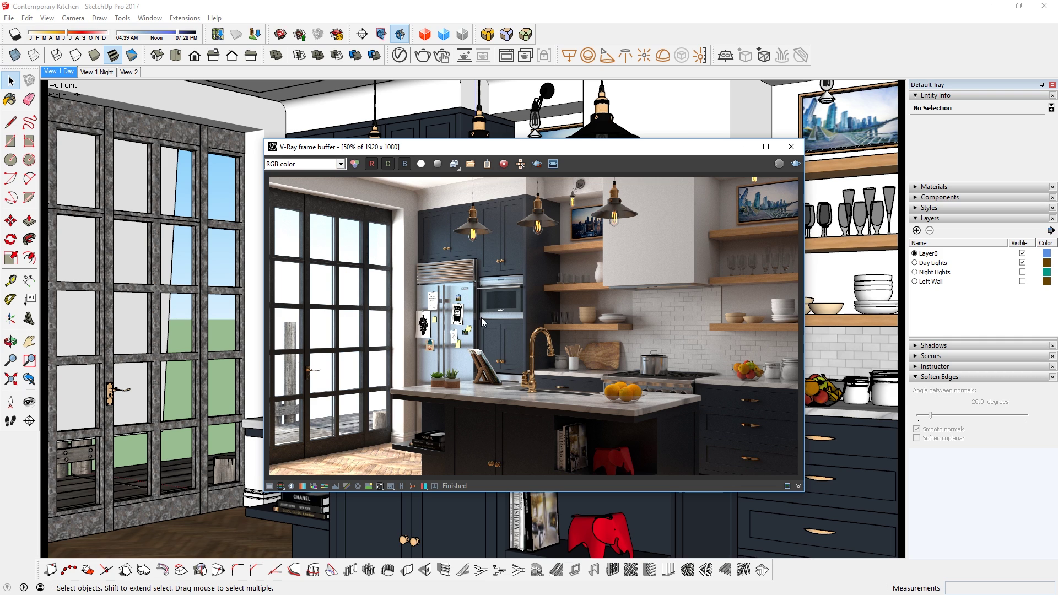
Show the Render Elements section in the V-Ray Asset Editor's settings
{"action": "left_click", "coordinate": [401, 56]}
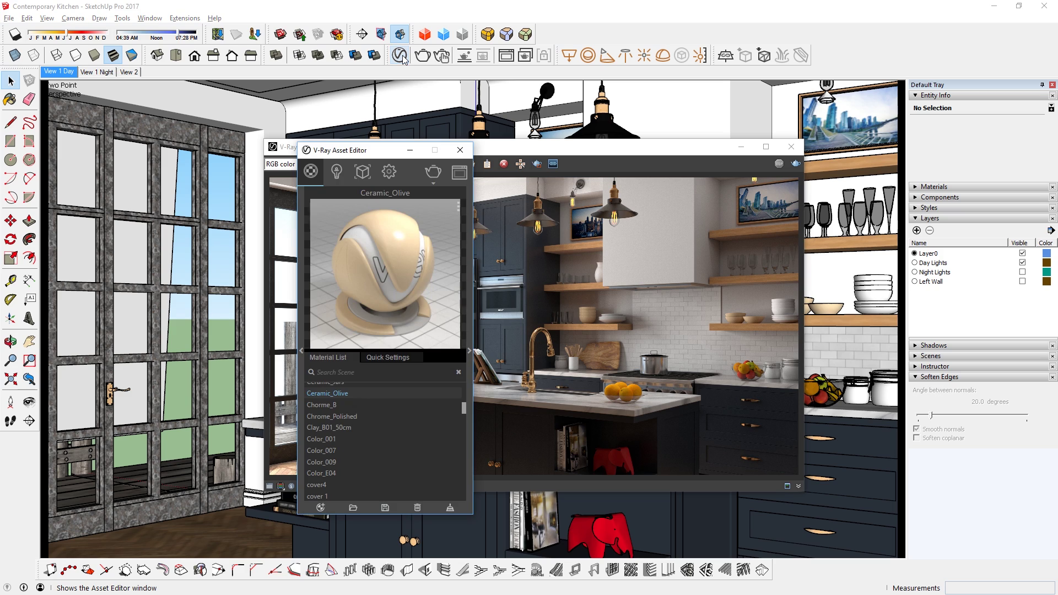
{"action": "left_click", "coordinate": [389, 172]}
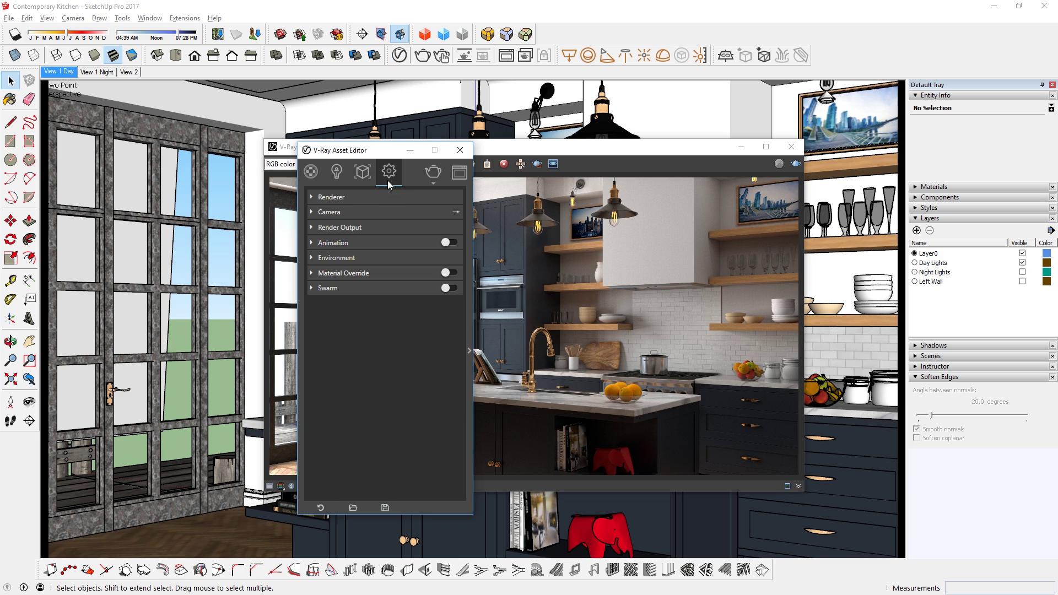
{"action": "left_click", "coordinate": [469, 242]}
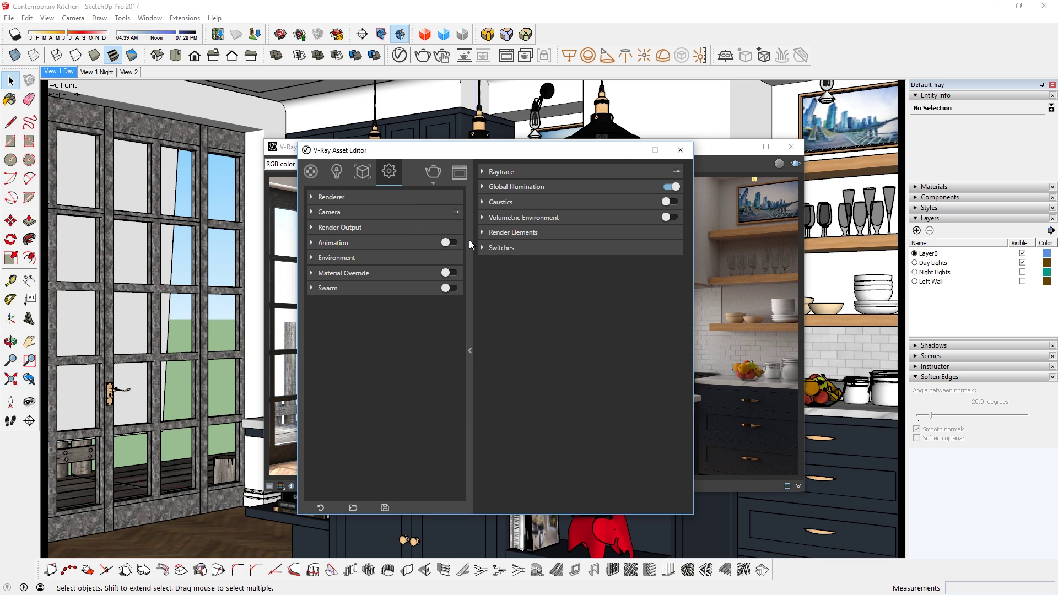
{"action": "left_click", "coordinate": [513, 232]}
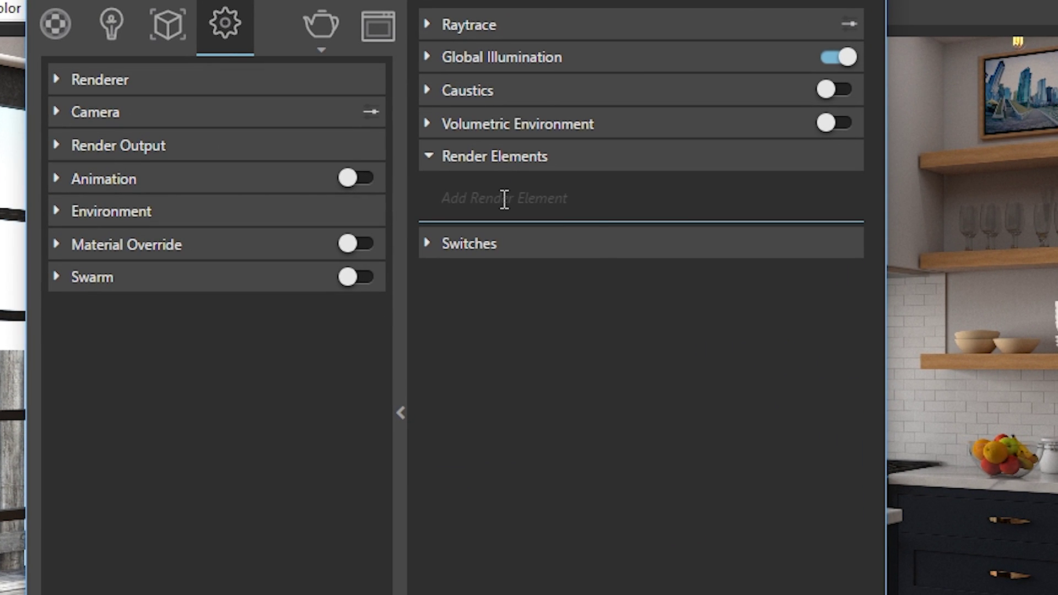
Add Denoiser, Diffuse and ExtraTex render elements and show the ExtraTex options
{"action": "left_click", "coordinate": [503, 198]}
{"action": "left_click", "coordinate": [490, 329]}
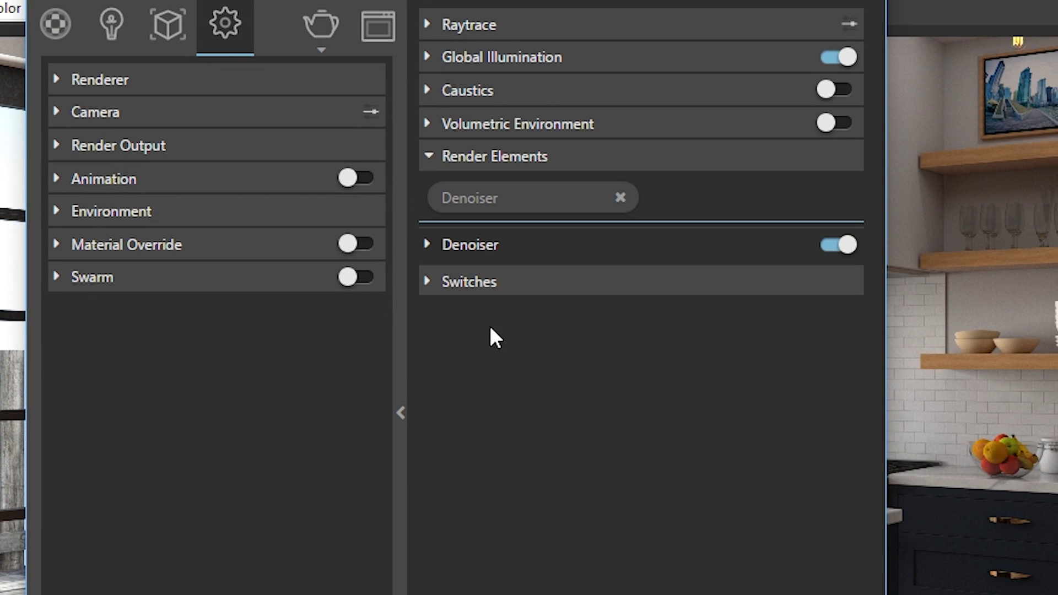
{"action": "left_click", "coordinate": [669, 205]}
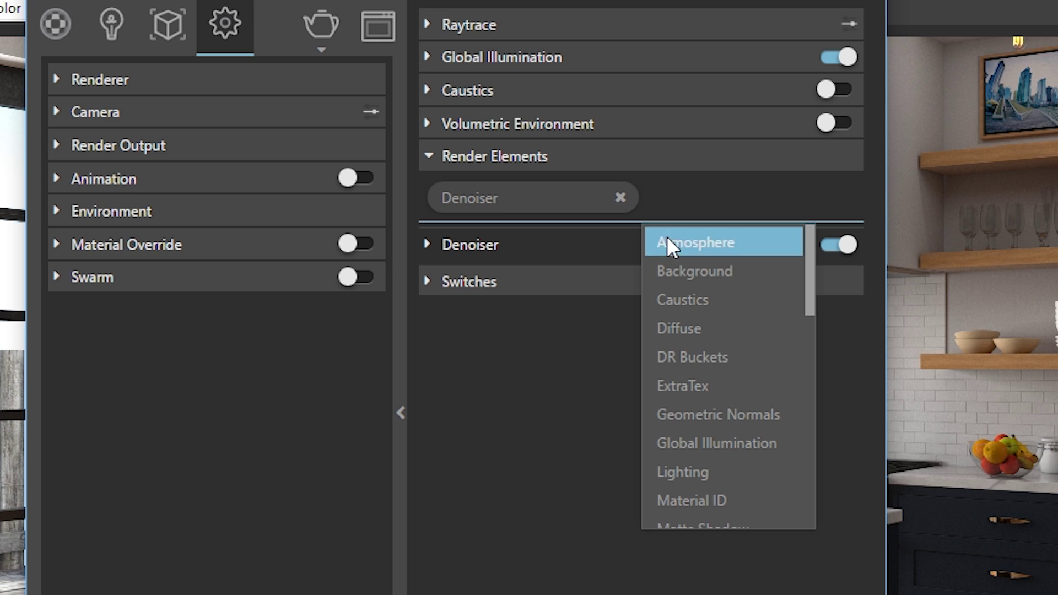
{"action": "left_click", "coordinate": [676, 322]}
{"action": "left_click", "coordinate": [532, 236]}
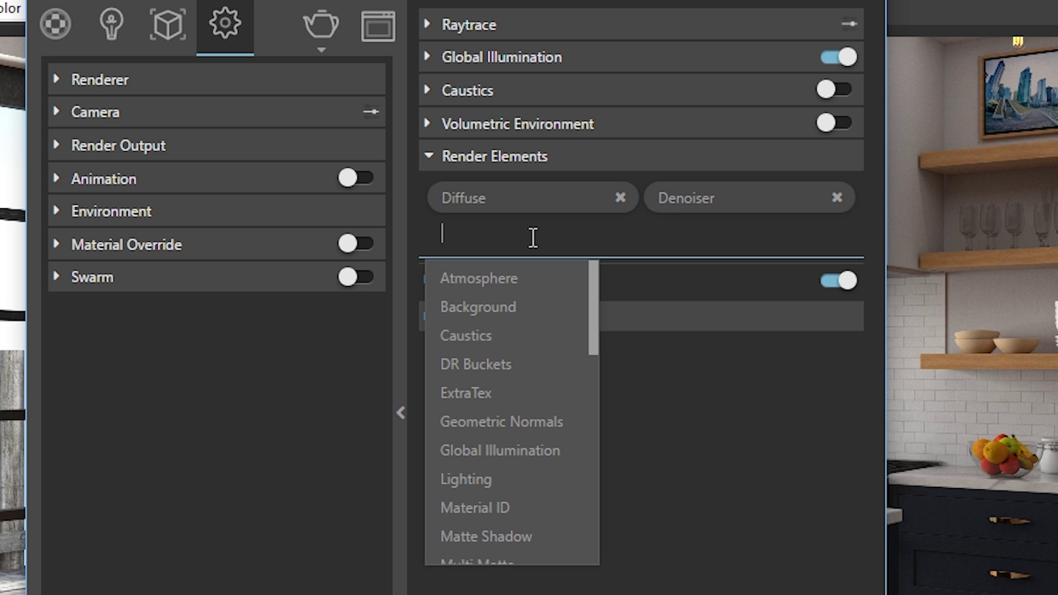
{"action": "left_click", "coordinate": [502, 394]}
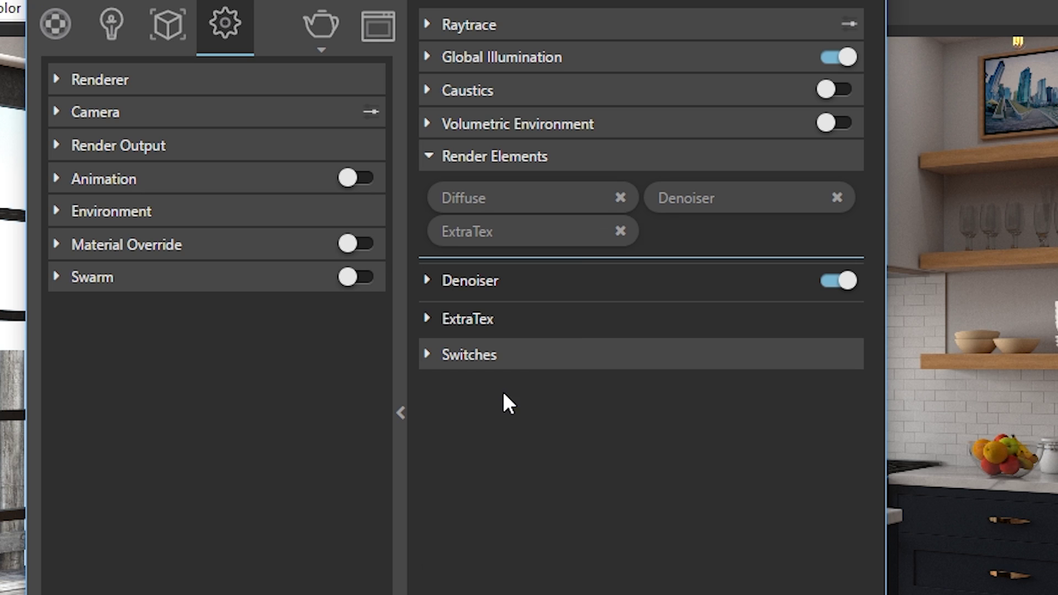
{"action": "left_click", "coordinate": [484, 323]}
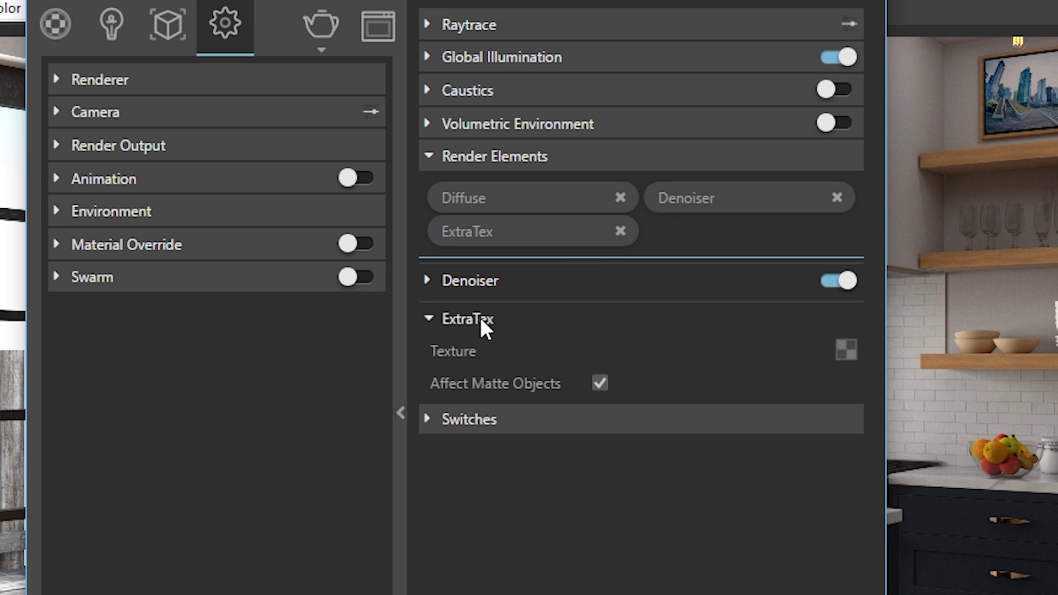
Give the ExtraTex element a Dirt texture with Distribution .3
{"action": "left_click", "coordinate": [846, 349]}
{"action": "scroll", "coordinate": [203, 368], "scroll_direction": "down", "scroll_amount": 10}
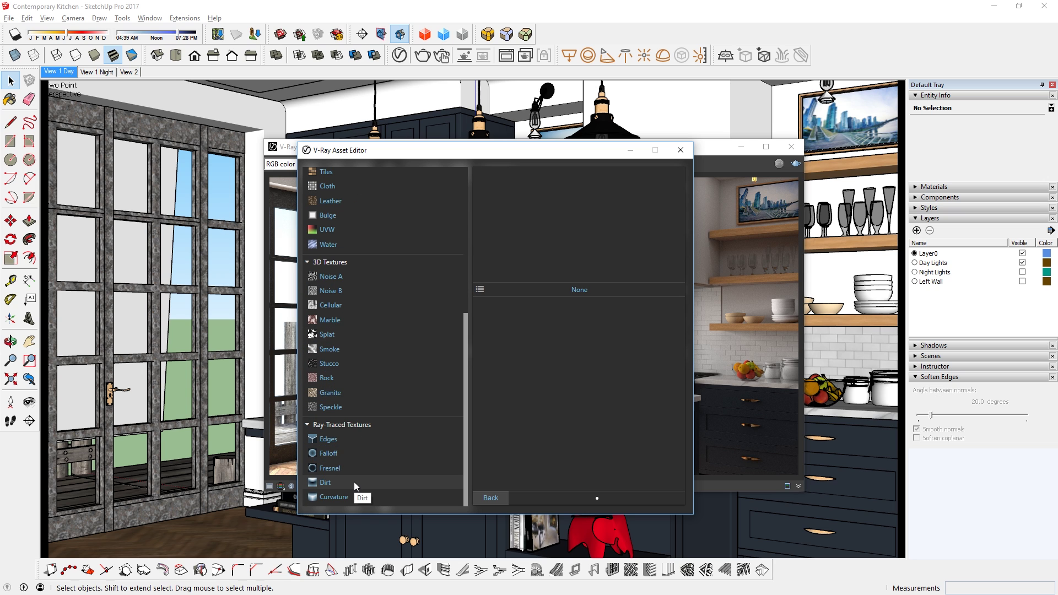
{"action": "left_click", "coordinate": [354, 481]}
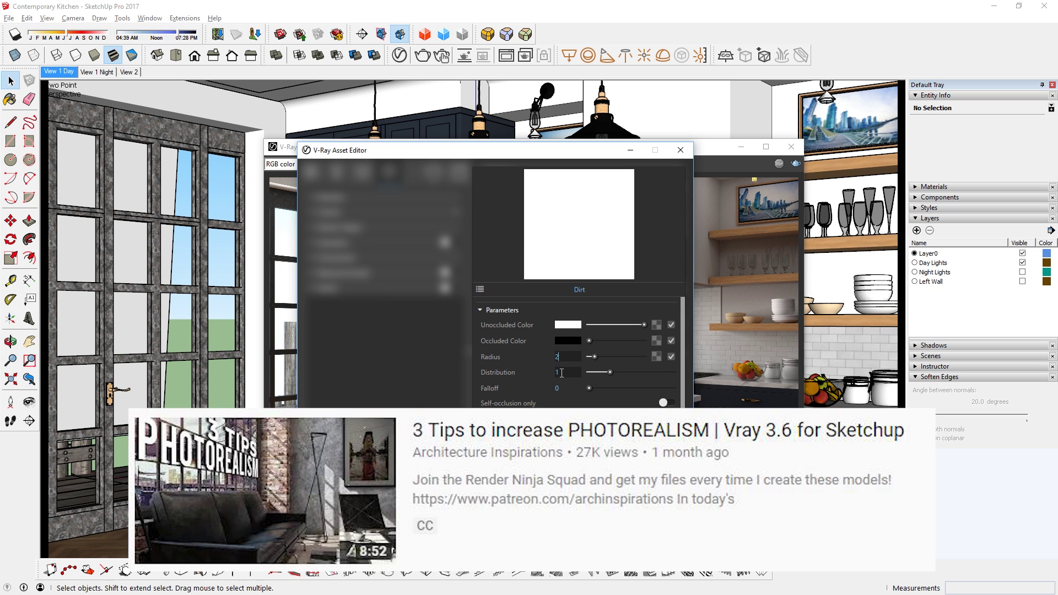
{"action": "double_click", "coordinate": [562, 374]}
{"action": "type", "text": ".3"}
{"action": "key", "text": "Return"}
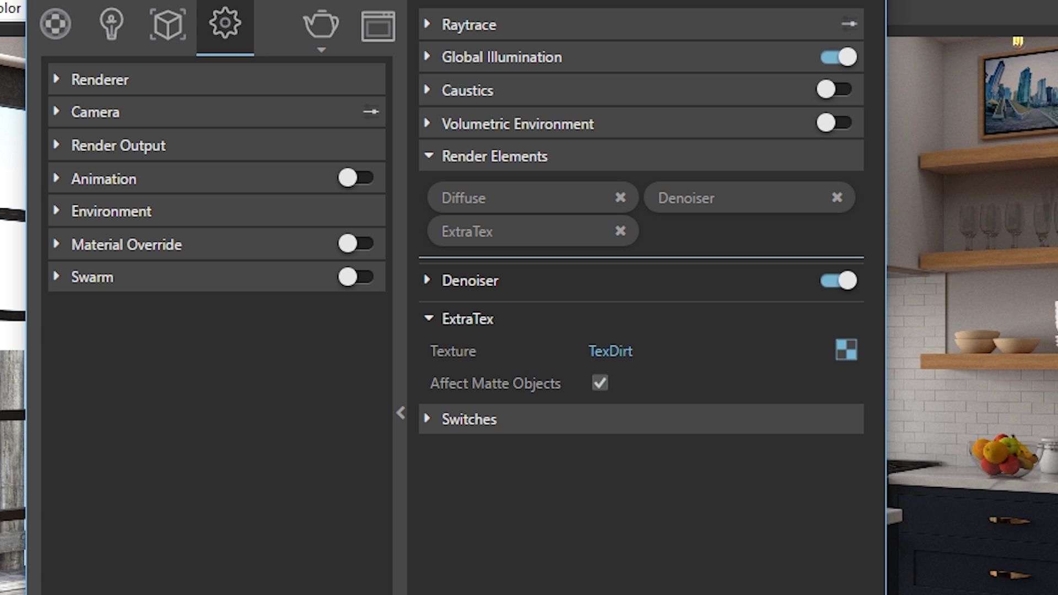
Add Material ID, Raw Light and Raw Shadow render elements
{"action": "left_click", "coordinate": [598, 270]}
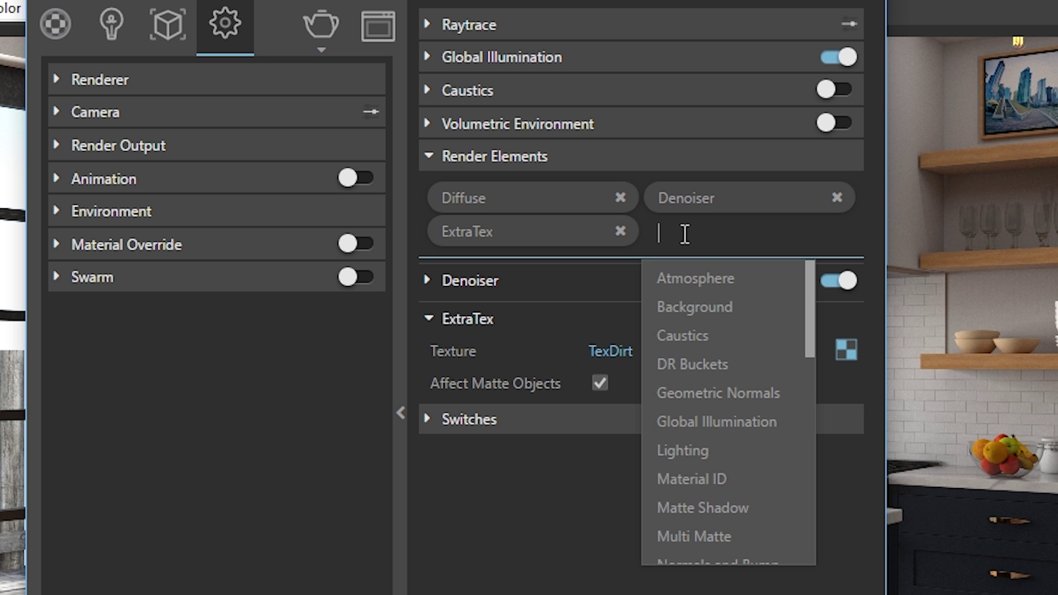
{"action": "left_click", "coordinate": [721, 476]}
{"action": "left_click", "coordinate": [442, 265]}
{"action": "scroll", "coordinate": [508, 438], "scroll_direction": "down", "scroll_amount": 3}
{"action": "left_click", "coordinate": [509, 438]}
{"action": "left_click", "coordinate": [674, 270]}
{"action": "scroll", "coordinate": [673, 352], "scroll_direction": "down", "scroll_amount": 2}
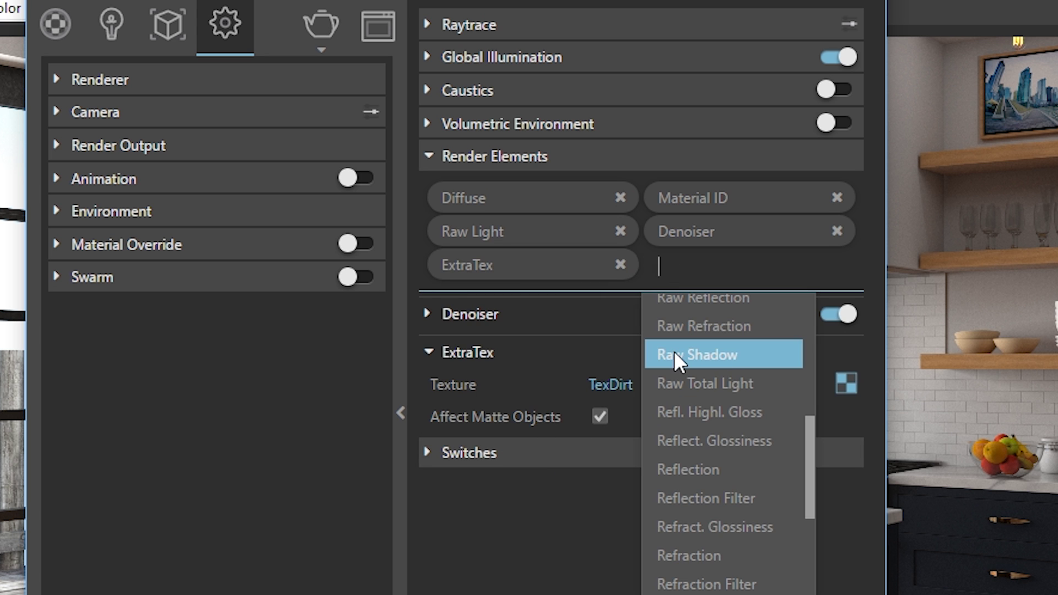
{"action": "left_click", "coordinate": [673, 354]}
Add Reflection, Refraction and ZDepth render elements
{"action": "left_click", "coordinate": [485, 297]}
{"action": "scroll", "coordinate": [489, 463], "scroll_direction": "down", "scroll_amount": 2}
{"action": "left_click", "coordinate": [491, 474]}
{"action": "left_click", "coordinate": [677, 298]}
{"action": "scroll", "coordinate": [709, 406], "scroll_direction": "down", "scroll_amount": 4}
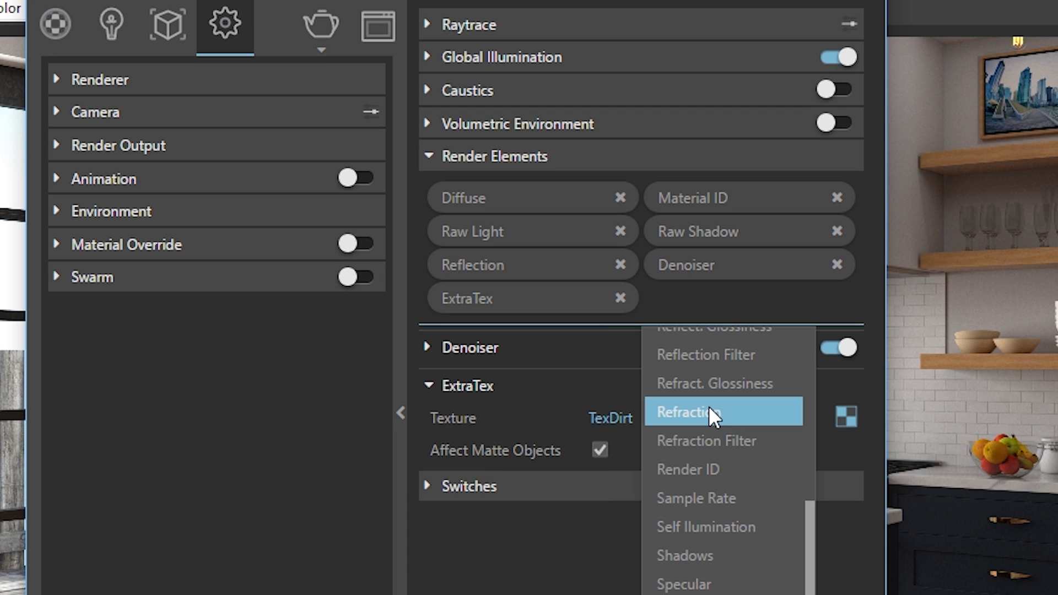
{"action": "left_click", "coordinate": [709, 406]}
{"action": "left_click", "coordinate": [506, 333]}
{"action": "scroll", "coordinate": [488, 560], "scroll_direction": "down", "scroll_amount": 5}
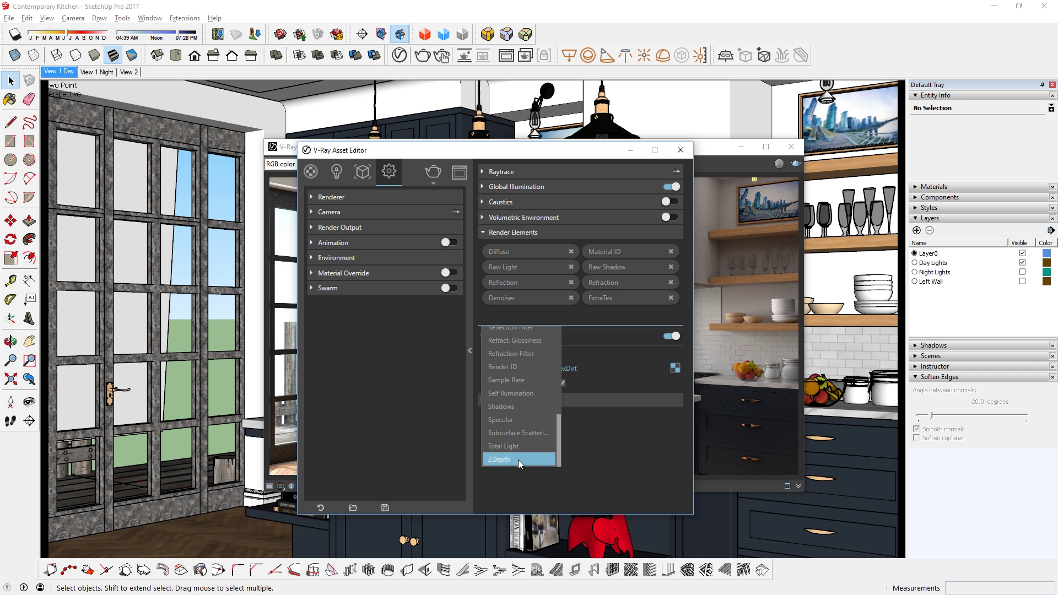
{"action": "left_click", "coordinate": [518, 459]}
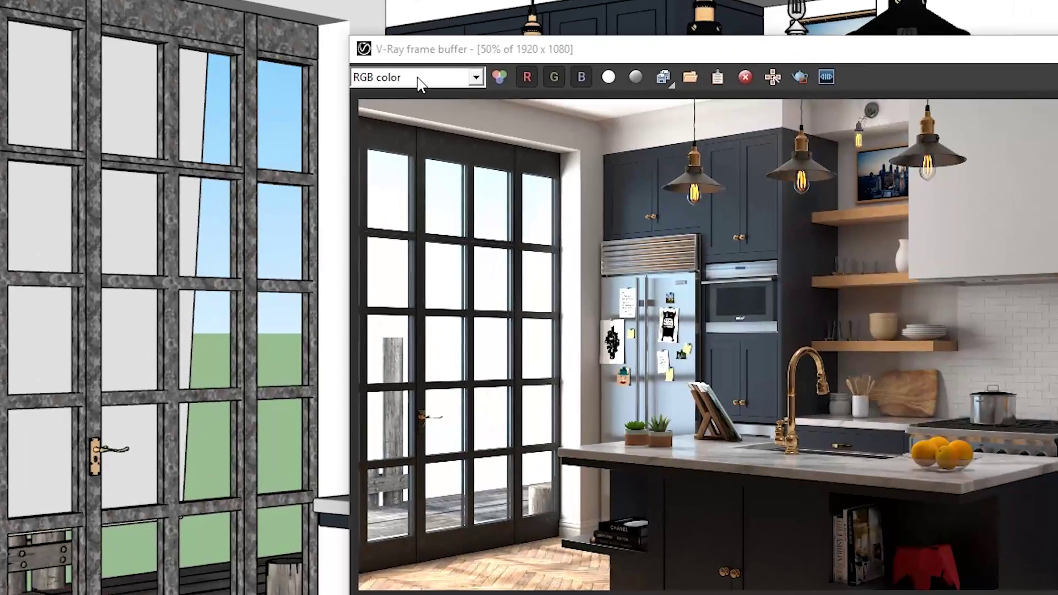
{"action": "left_click", "coordinate": [307, 162]}
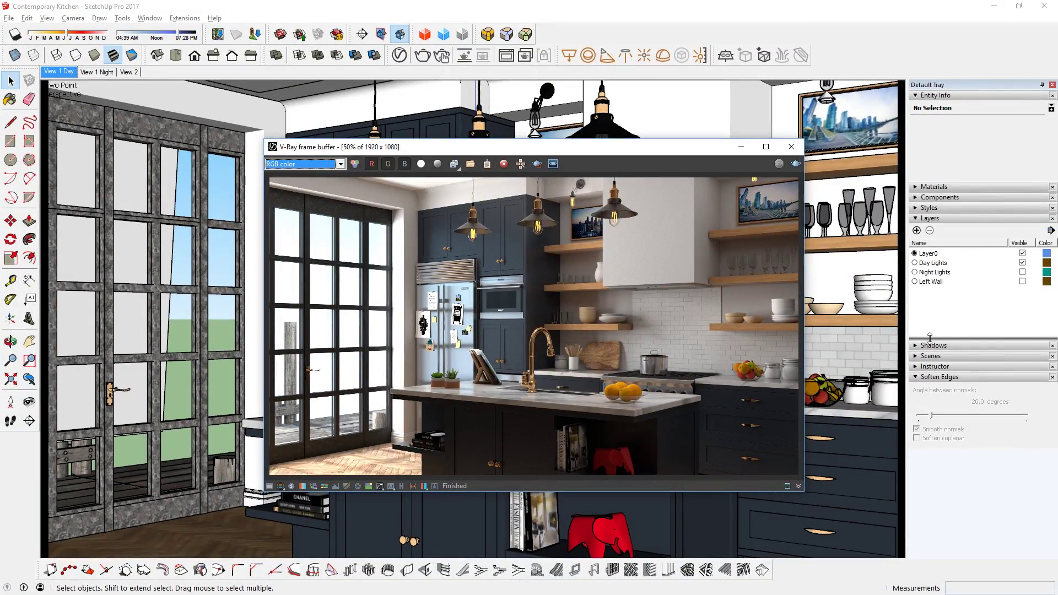
{"action": "key", "text": "Down"}
{"action": "key", "text": "Return"}
{"action": "key", "text": "Down"}
{"action": "key", "text": "Down"}
{"action": "key", "text": "Down"}
{"action": "key", "text": "Down"}
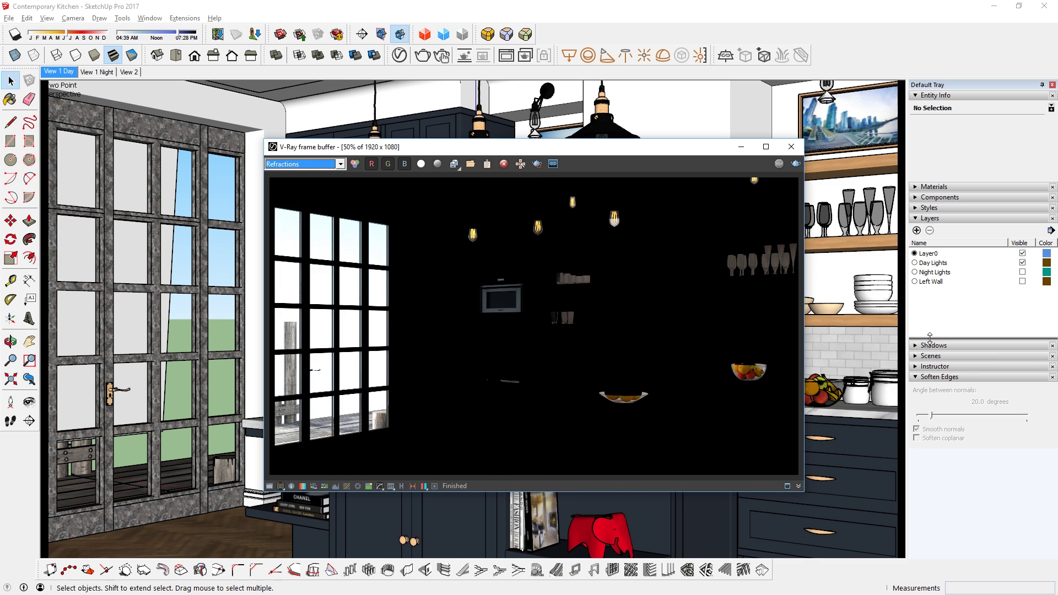
{"action": "key", "text": "Down"}
{"action": "key", "text": "Down"}
{"action": "key", "text": "Down"}
{"action": "key", "text": "Down"}
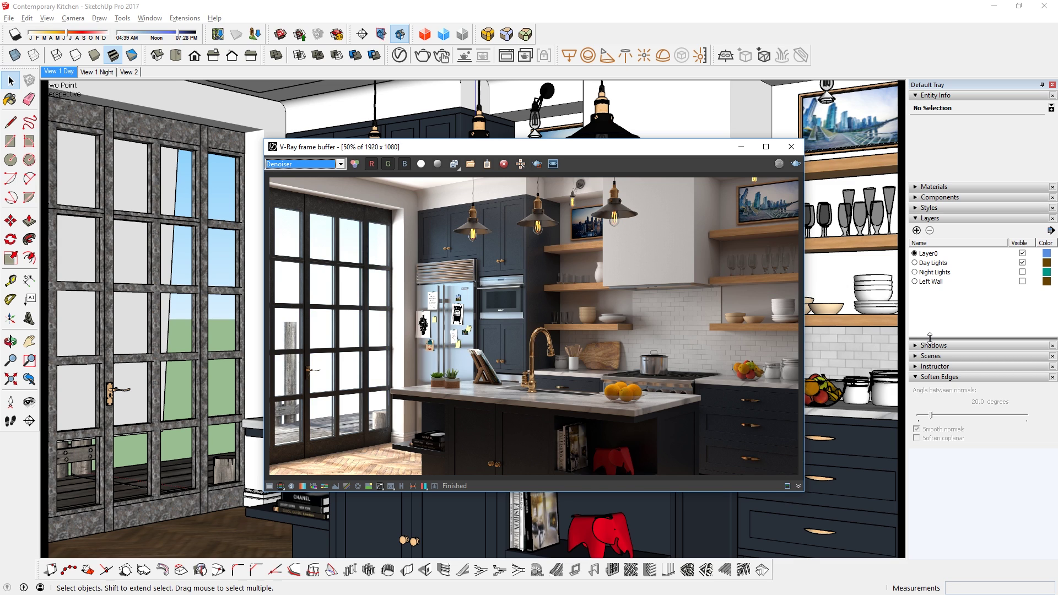
{"action": "key", "text": "Down"}
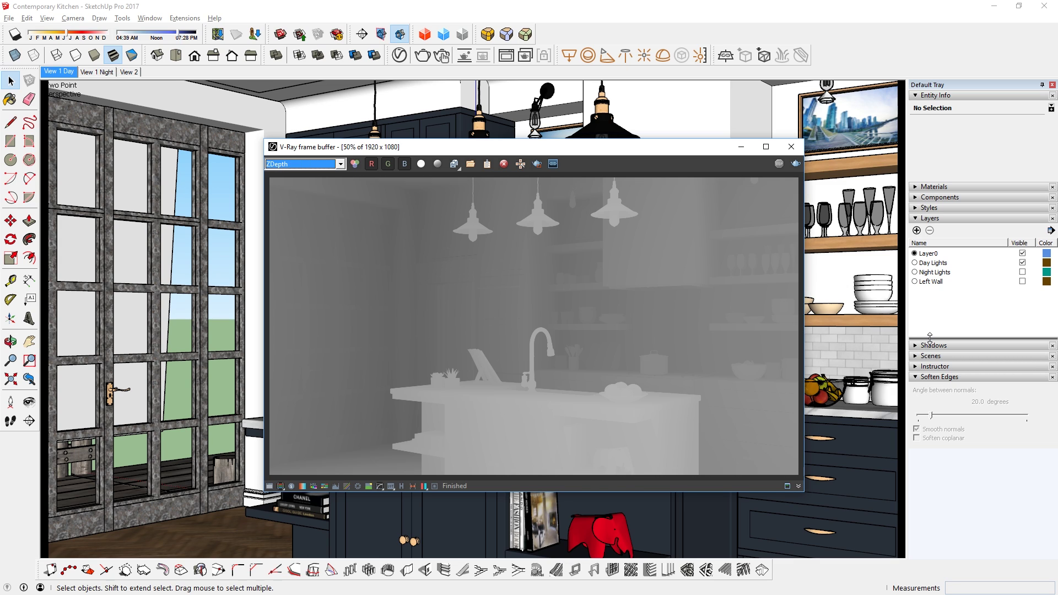
{"action": "left_click", "coordinate": [290, 165]}
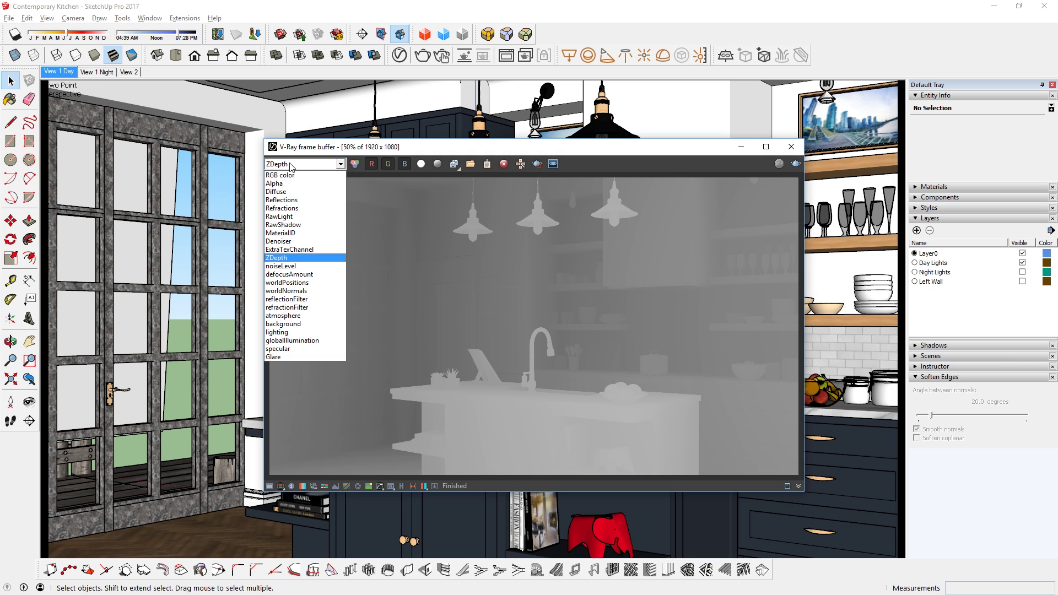
{"action": "left_click", "coordinate": [281, 175]}
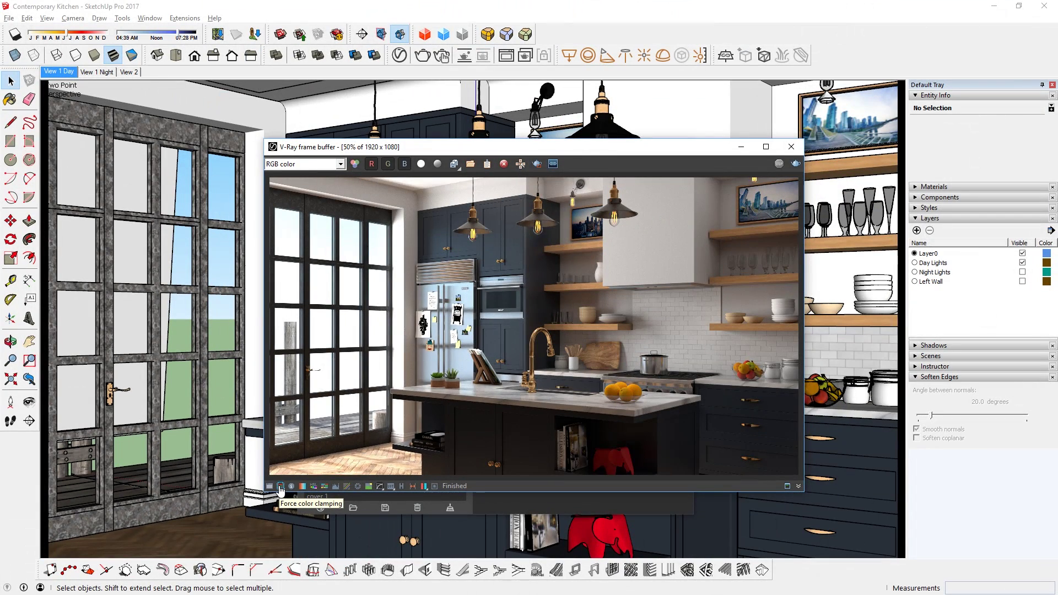
Enable force color clamping and lower the Exposure correction's Highlight Burn from 1.00 to 0.35
{"action": "left_click", "coordinate": [519, 331]}
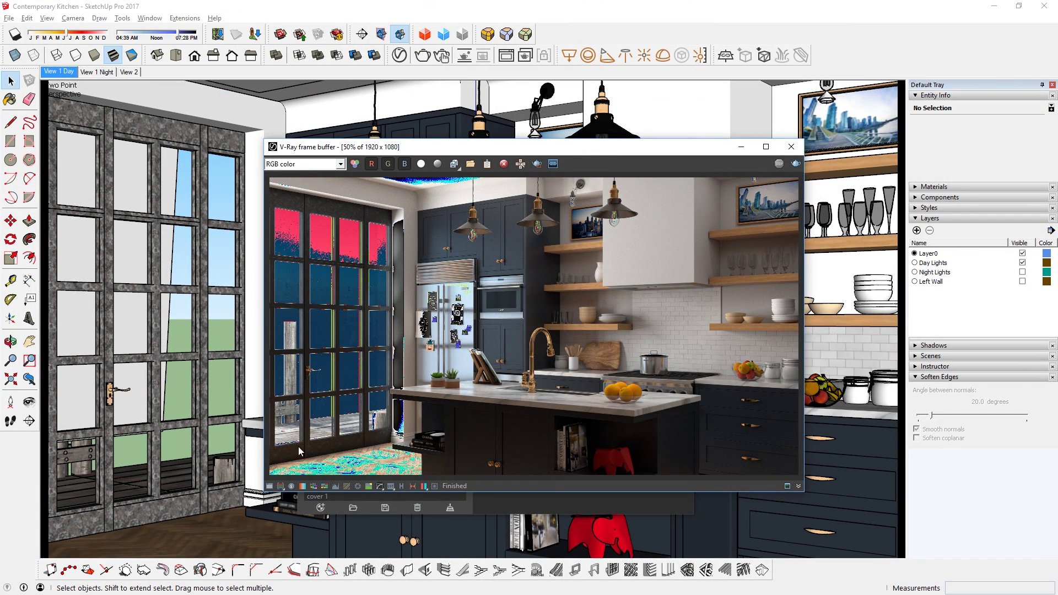
{"action": "left_click", "coordinate": [269, 487]}
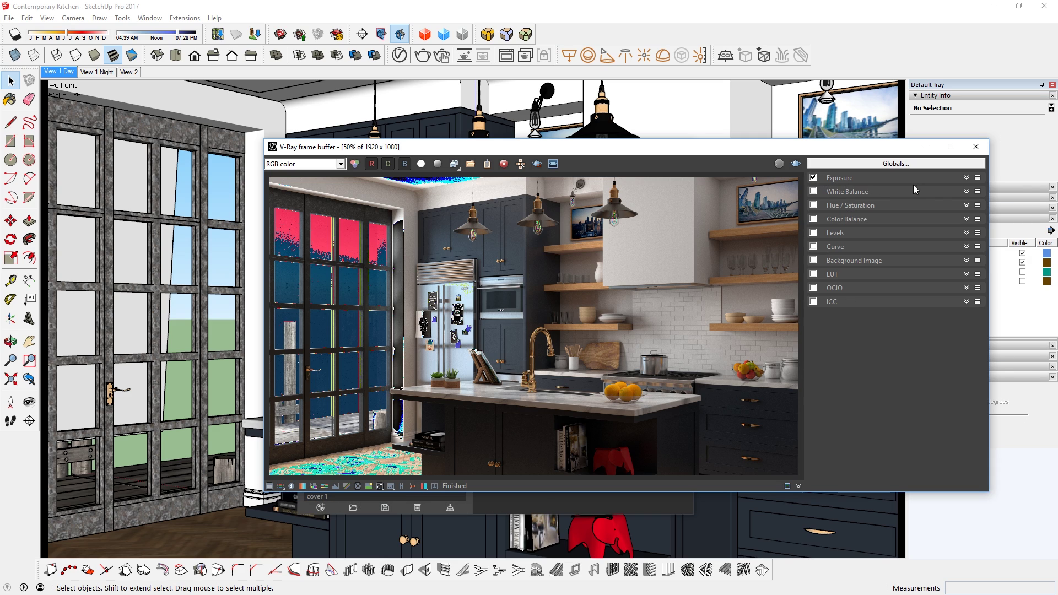
{"action": "left_click", "coordinate": [968, 178]}
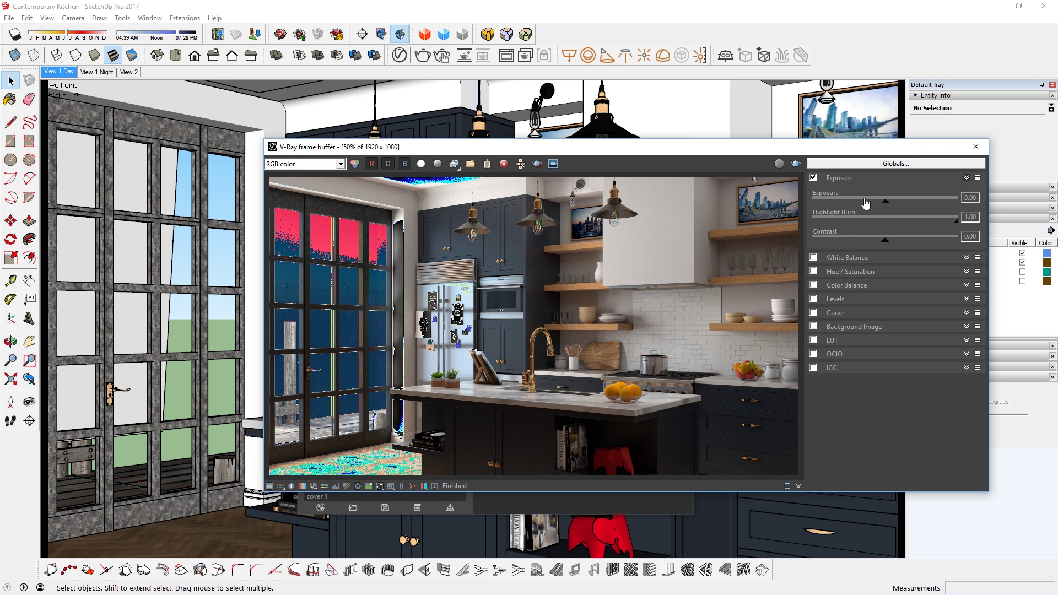
{"action": "left_click_drag", "start_coordinate": [959, 226], "coordinate": [864, 229]}
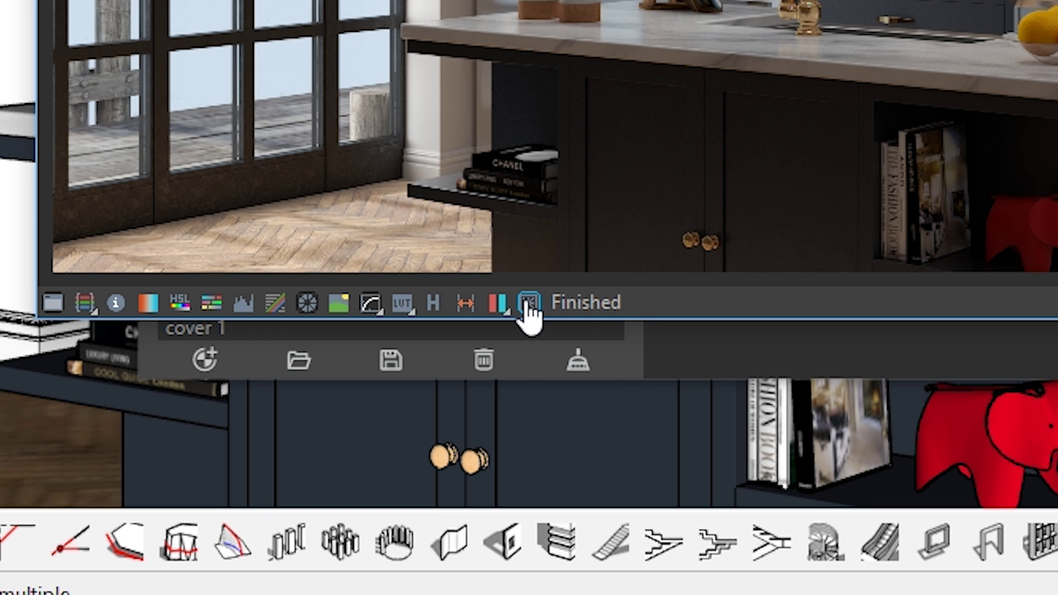
Turn on the frame buffer's Glare lens effect with weight 45.45 and size 7.00
{"action": "left_click", "coordinate": [434, 486]}
{"action": "left_click", "coordinate": [431, 487]}
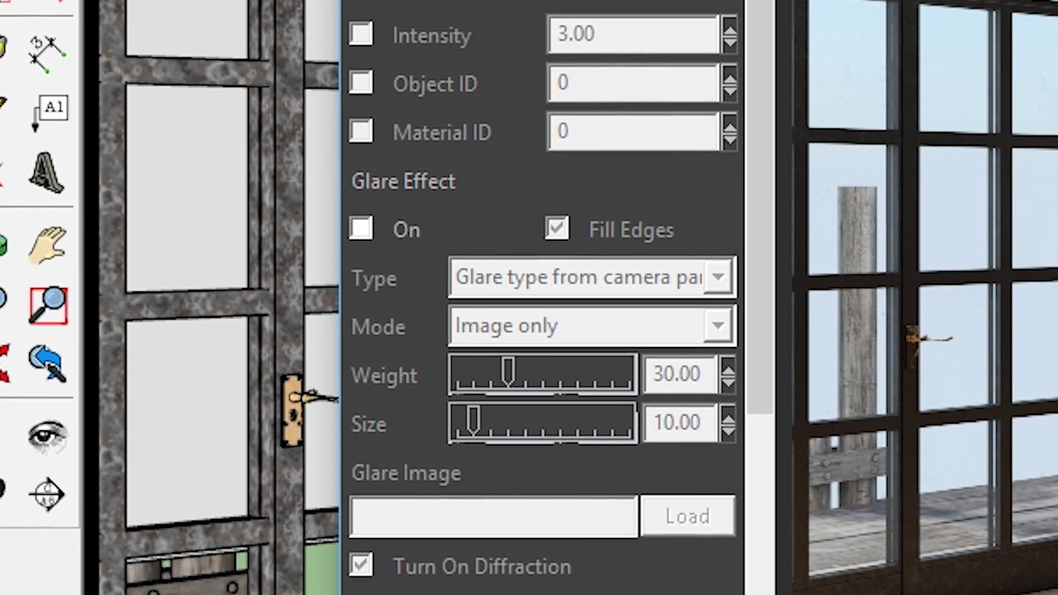
{"action": "left_click", "coordinate": [362, 223]}
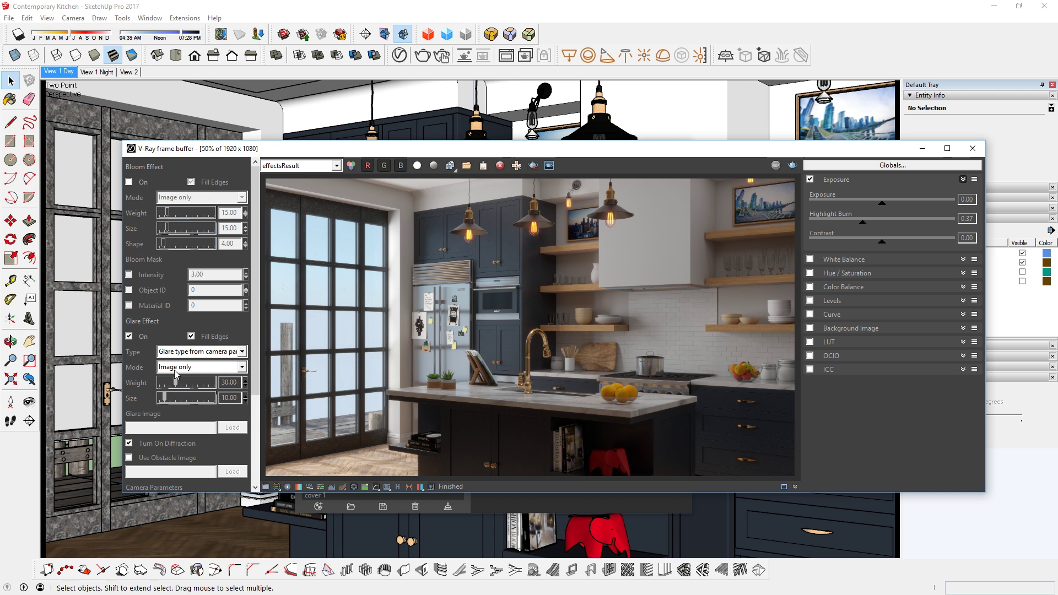
{"action": "mouse_move", "coordinate": [176, 382]}
{"action": "left_mouse_down"}
{"action": "mouse_move", "coordinate": [184, 382]}
{"action": "mouse_move", "coordinate": [163, 398]}
{"action": "left_mouse_up"}
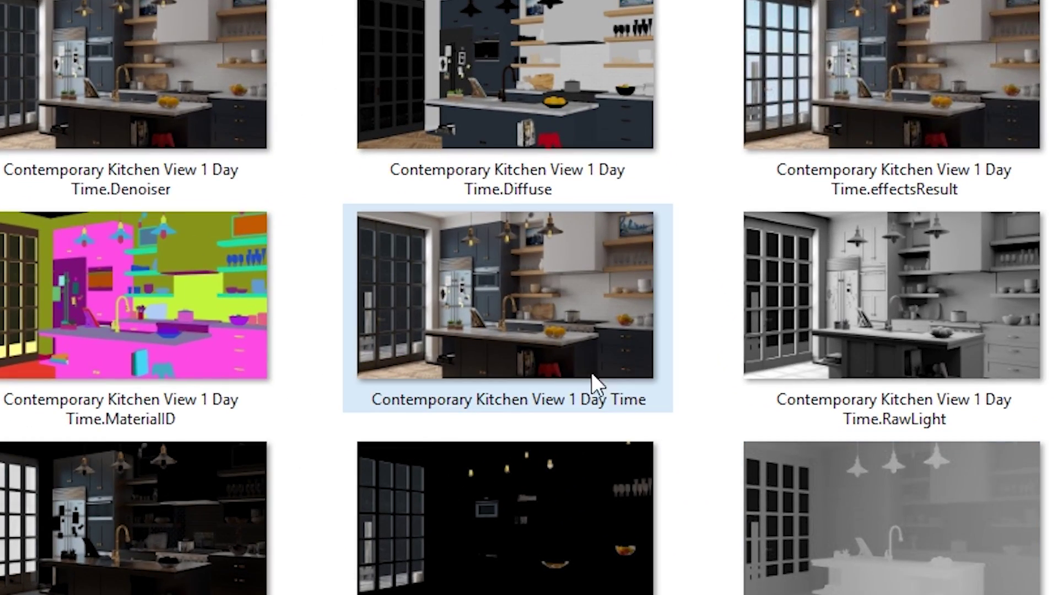
Open Contemporary Kitchen View 1 Day Time.png from File Explorer with Photoshop
{"action": "left_click", "coordinate": [485, 352]}
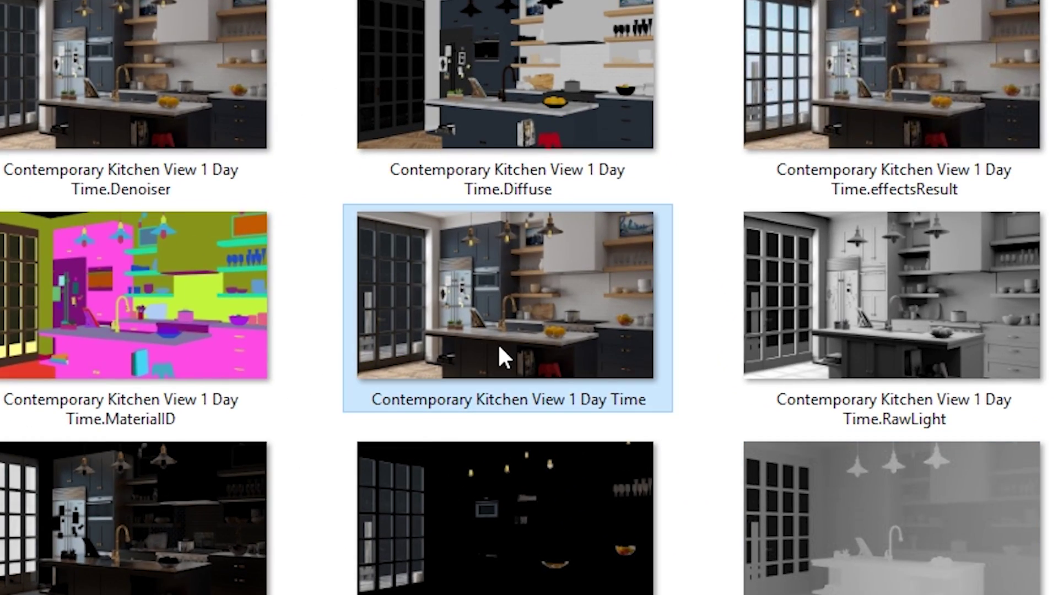
{"action": "right_click", "coordinate": [502, 355]}
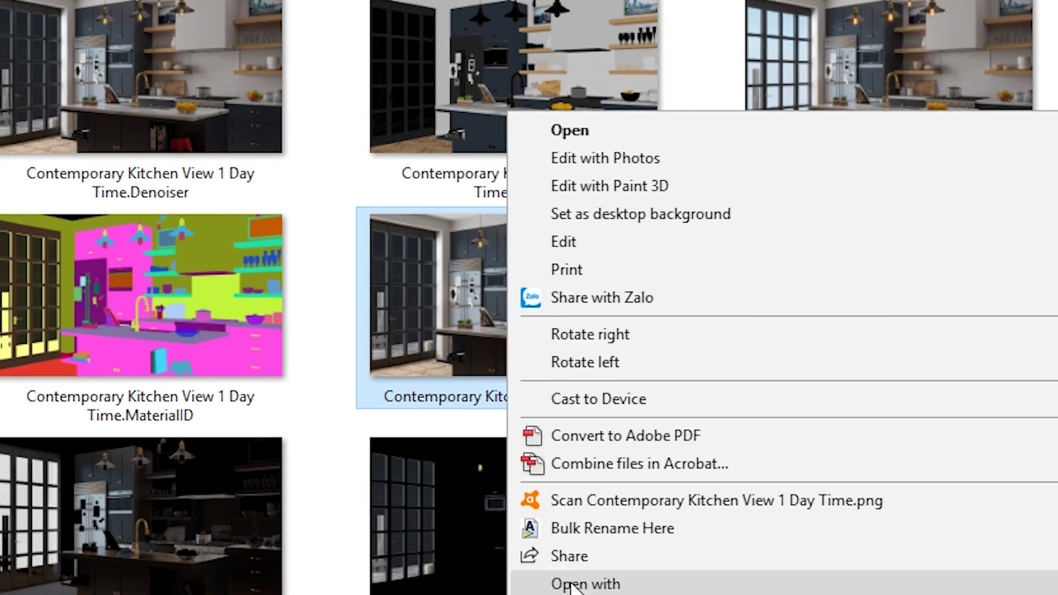
{"action": "mouse_move", "coordinate": [573, 587]}
{"action": "left_click", "coordinate": [434, 594]}
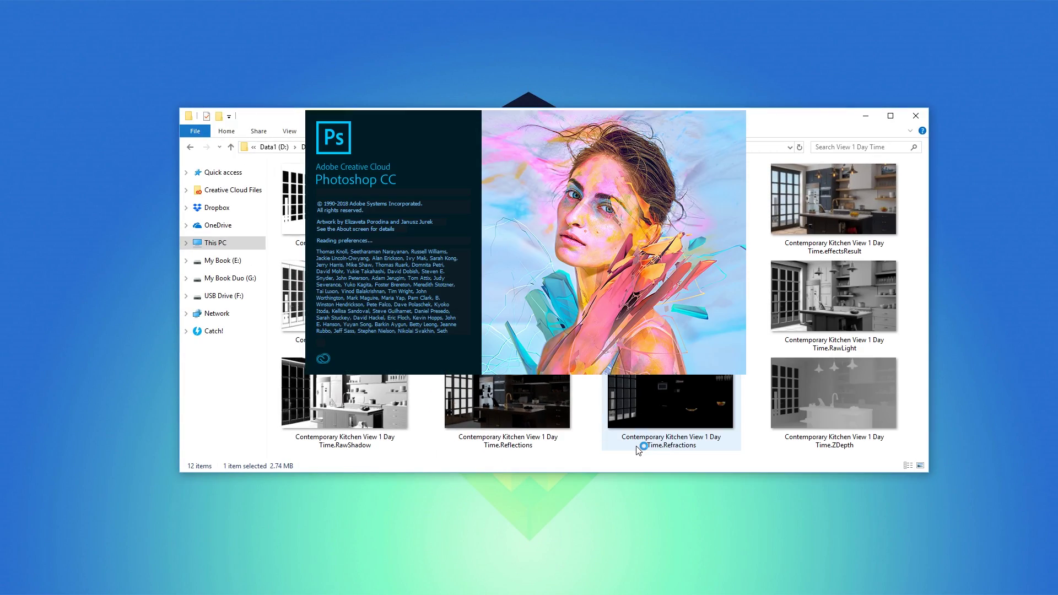
Place the Denoiser pass as a layer above Layer 0
{"action": "scroll", "coordinate": [516, 276], "scroll_direction": "up", "scroll_amount": 3}
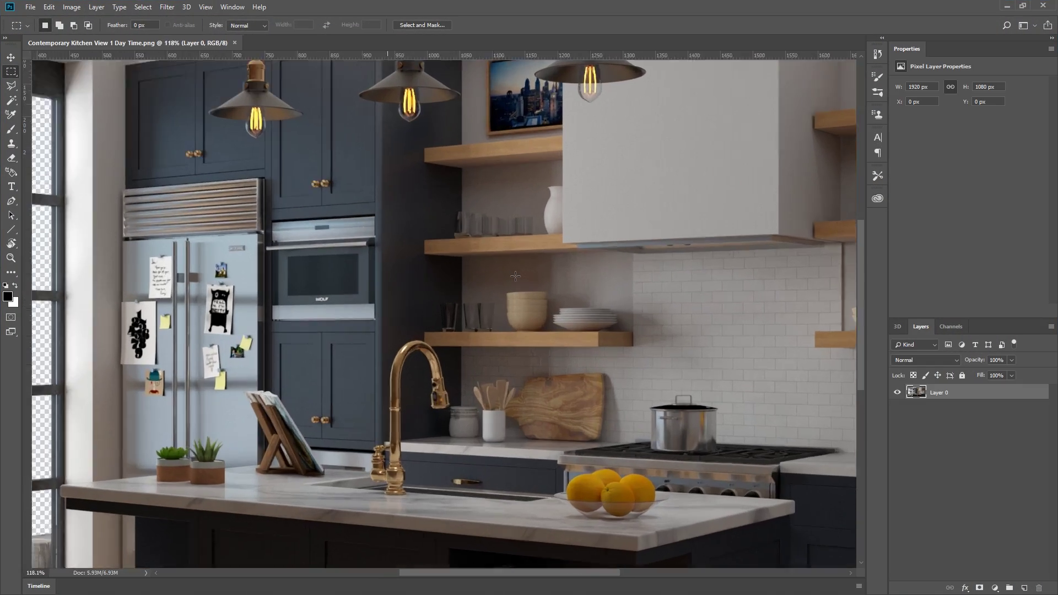
{"action": "scroll", "coordinate": [516, 275], "scroll_direction": "up", "scroll_amount": 6}
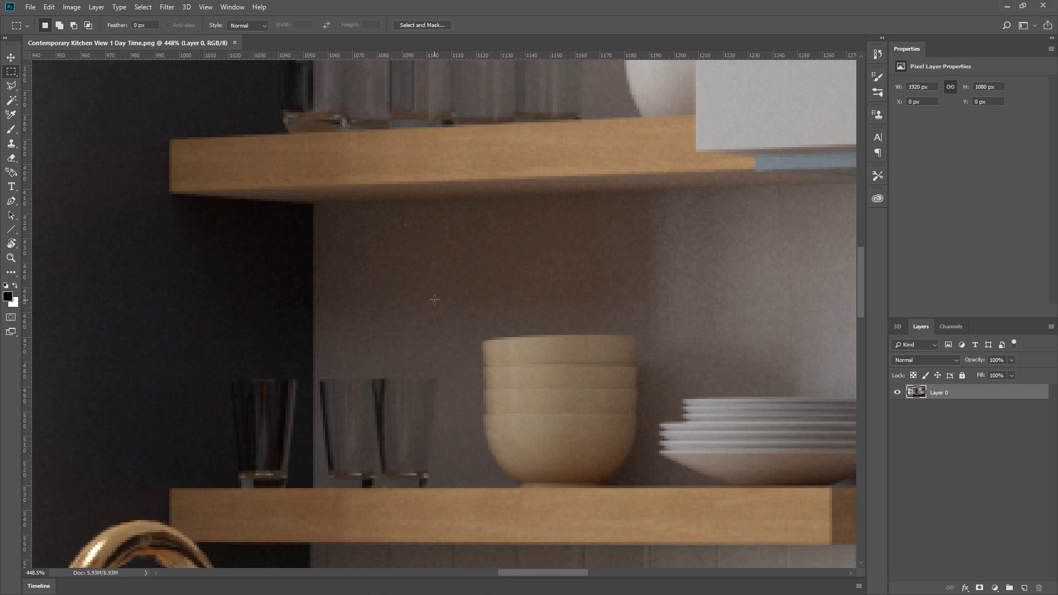
{"action": "scroll", "coordinate": [435, 299], "scroll_direction": "down", "scroll_amount": 6}
{"action": "key", "text": "alt+Tab"}
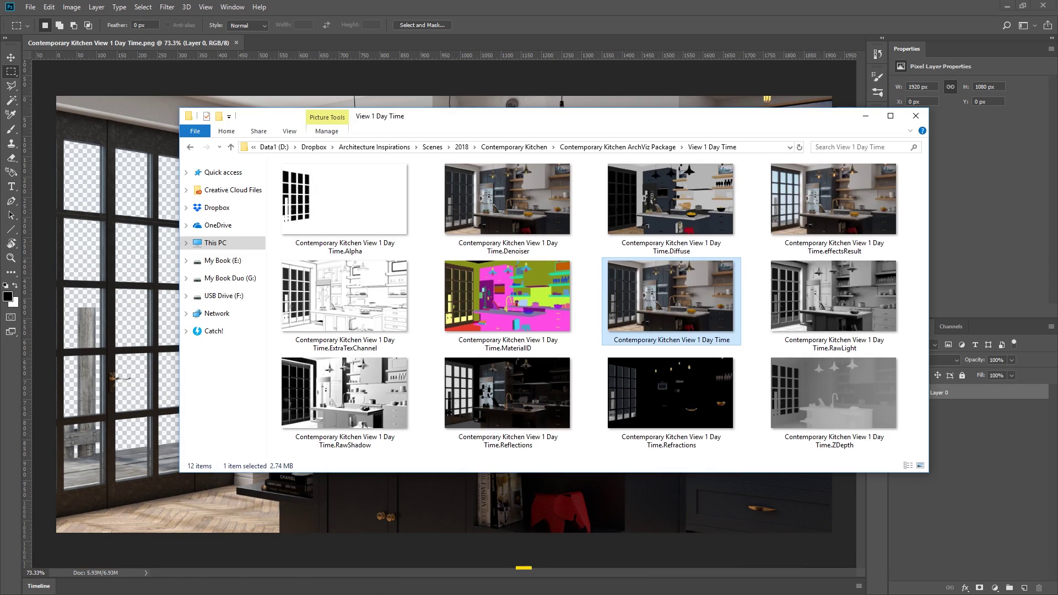
{"action": "left_click_drag", "start_coordinate": [536, 219], "coordinate": [764, 361]}
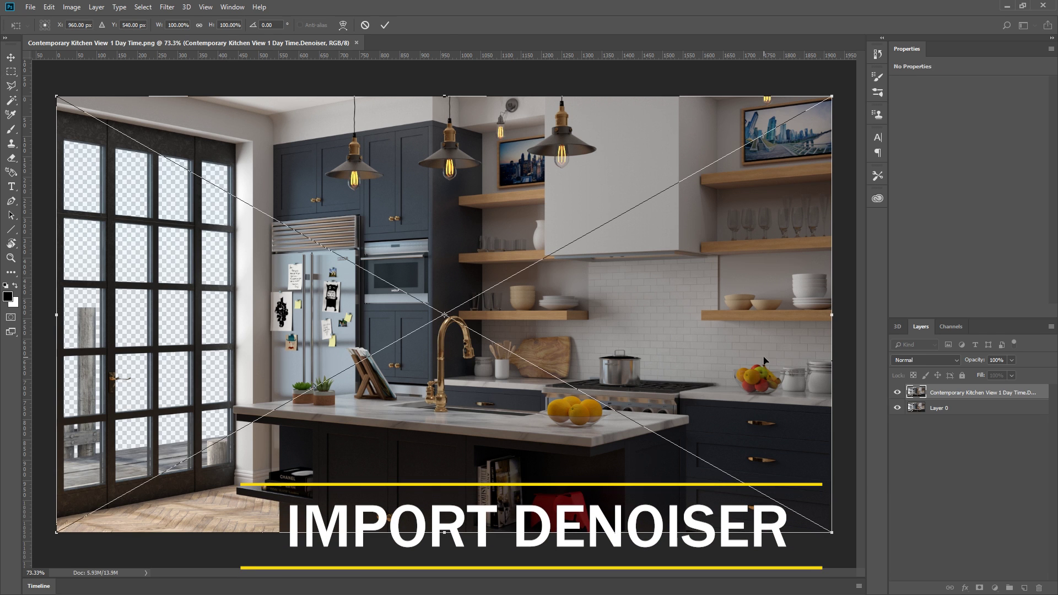
{"action": "key", "text": "Return"}
Toggle the Denoiser layer's visibility to compare with Layer 0, leaving it visible
{"action": "scroll", "coordinate": [529, 280], "scroll_direction": "up", "scroll_amount": 8}
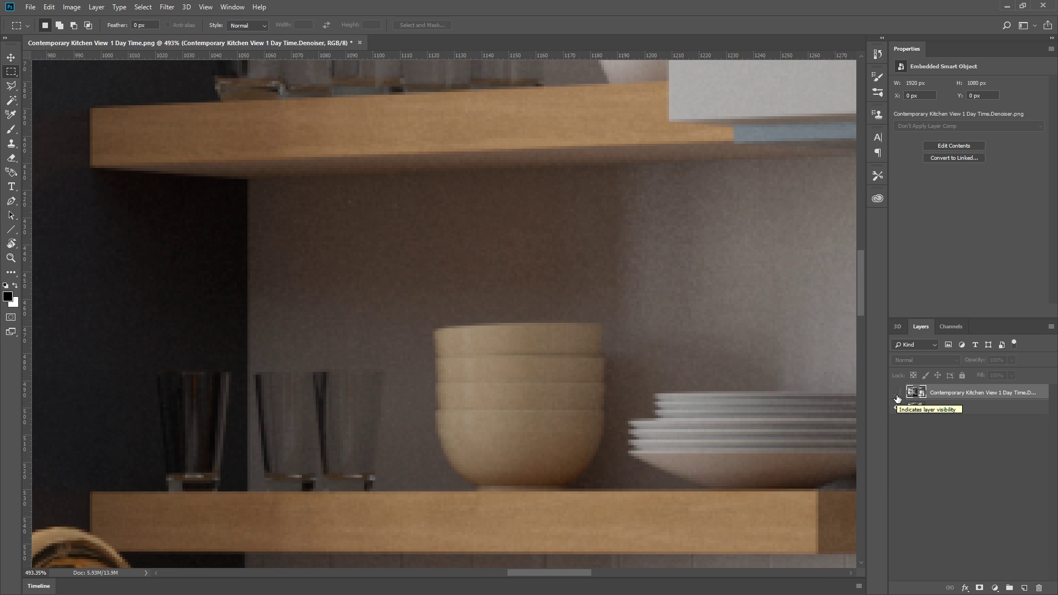
{"action": "left_click", "coordinate": [898, 395]}
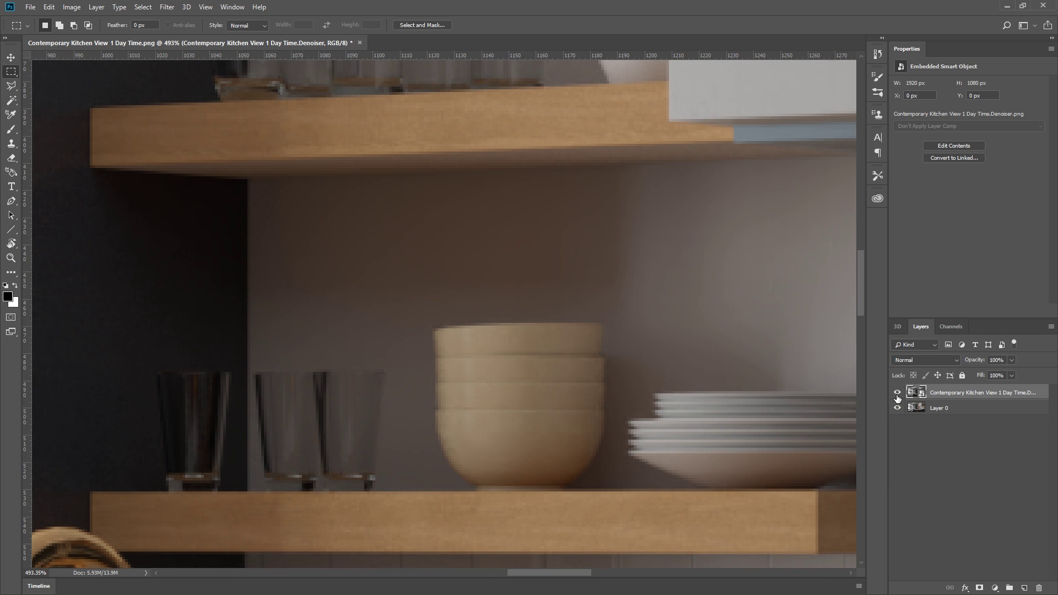
{"action": "left_click", "coordinate": [897, 396]}
{"action": "left_click", "coordinate": [897, 395]}
{"action": "scroll", "coordinate": [727, 421], "scroll_direction": "down", "scroll_amount": 5}
{"action": "scroll", "coordinate": [727, 421], "scroll_direction": "up", "scroll_amount": 3}
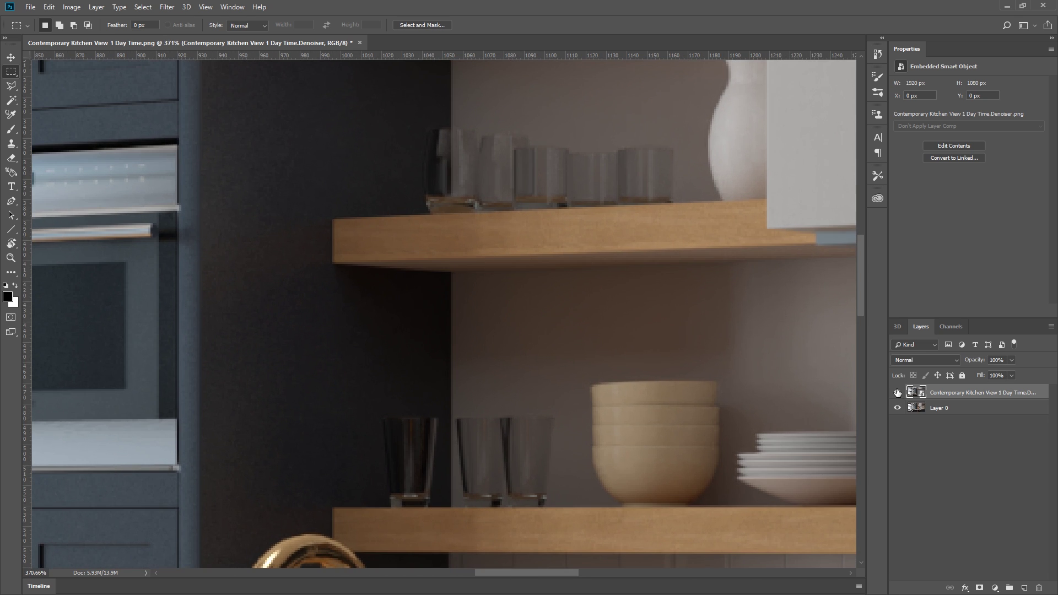
Apply a Reduce Noise smart filter at strength 1 to the Denoiser layer
{"action": "left_click", "coordinate": [167, 7]}
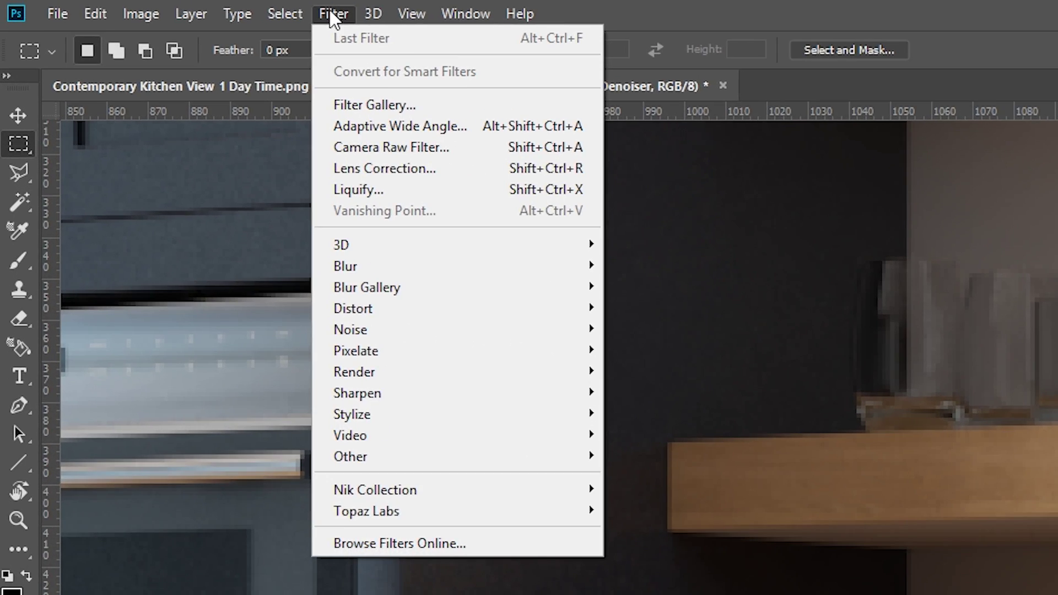
{"action": "mouse_move", "coordinate": [370, 328]}
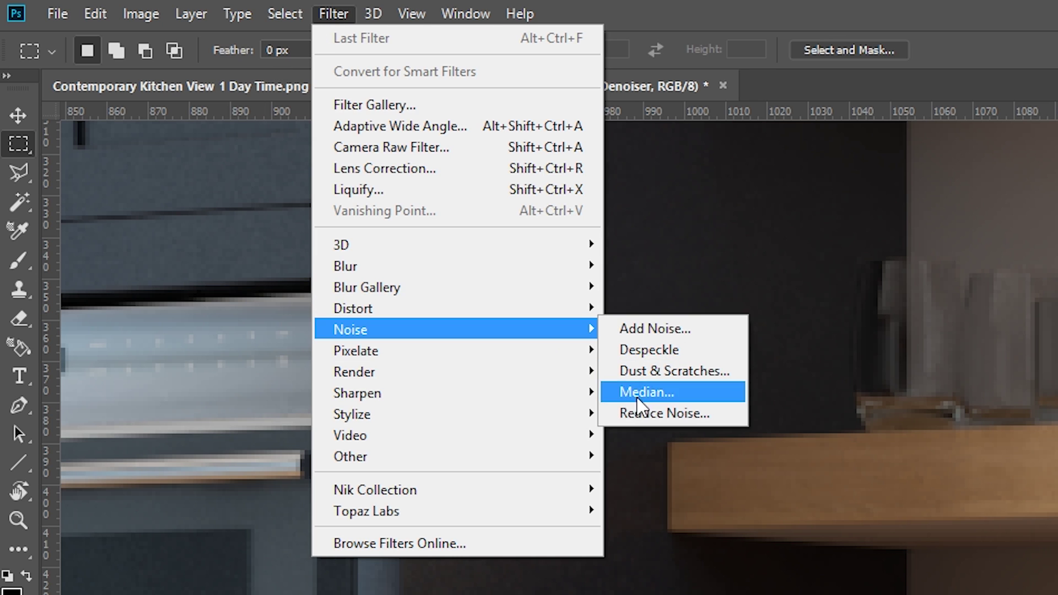
{"action": "left_click", "coordinate": [651, 412]}
{"action": "left_click", "coordinate": [449, 359], "text": "ctrl"}
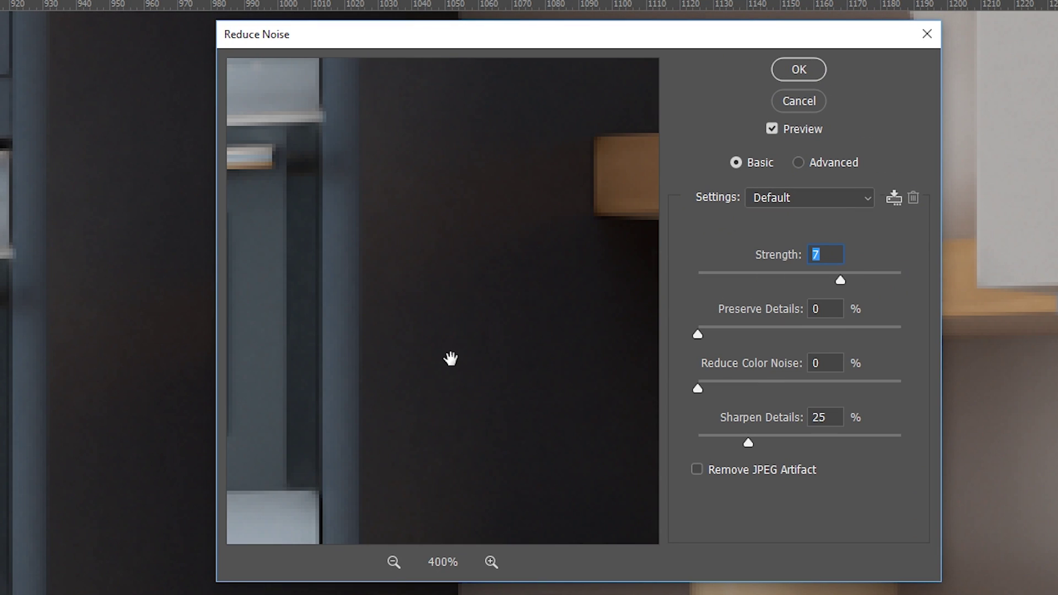
{"action": "left_click", "coordinate": [798, 71]}
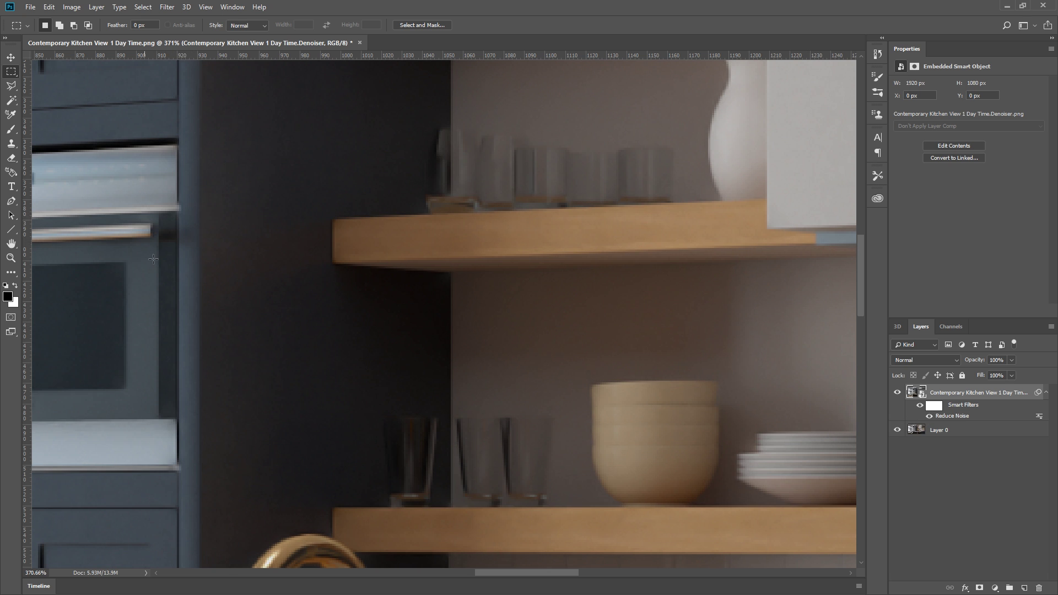
{"action": "double_click", "coordinate": [953, 417]}
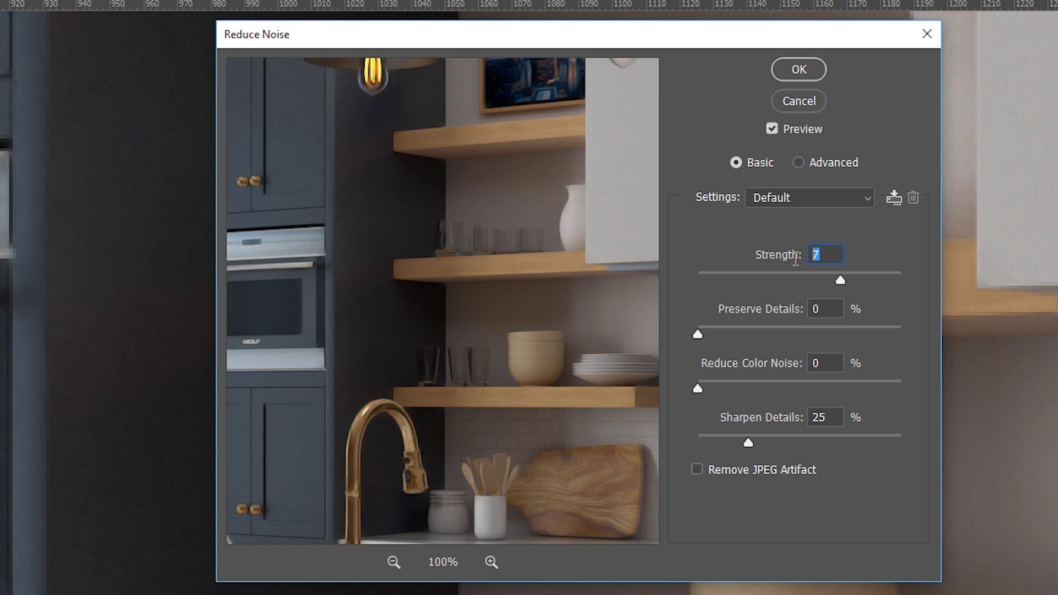
{"action": "type", "text": "2"}
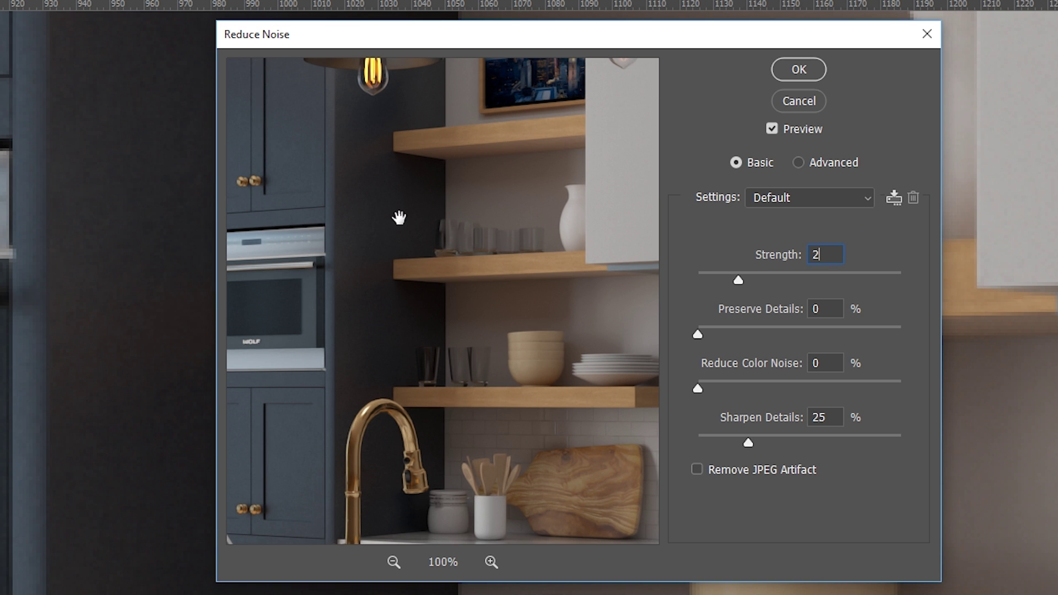
{"action": "left_click", "coordinate": [400, 218], "text": "ctrl"}
{"action": "key", "text": "Down"}
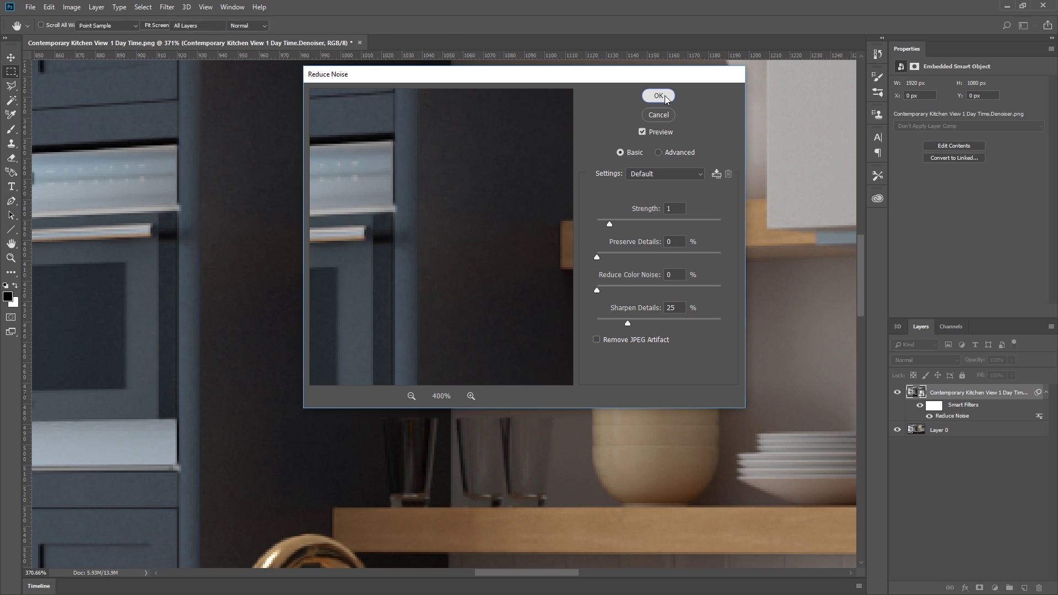
{"action": "left_click", "coordinate": [801, 72]}
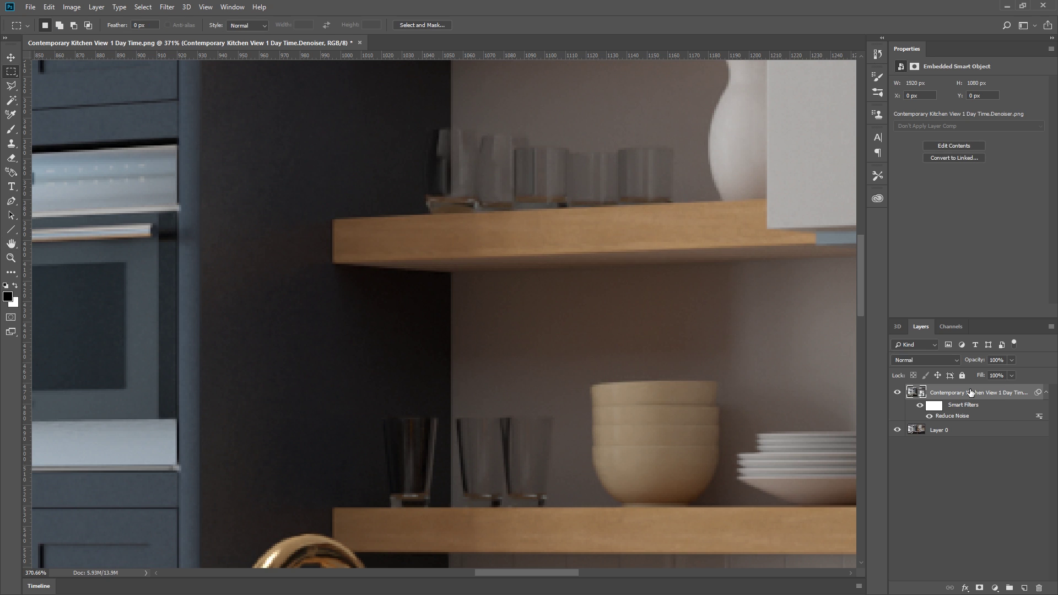
Delete the original Layer 0
{"action": "key", "text": "ctrl+0"}
{"action": "left_click", "coordinate": [969, 437]}
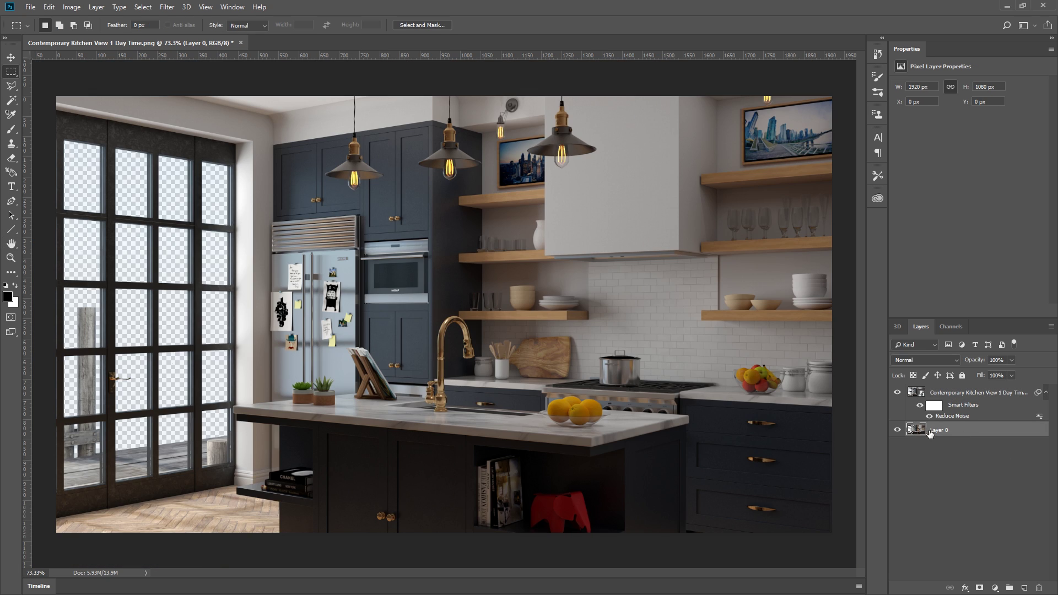
{"action": "left_click", "coordinate": [1038, 589]}
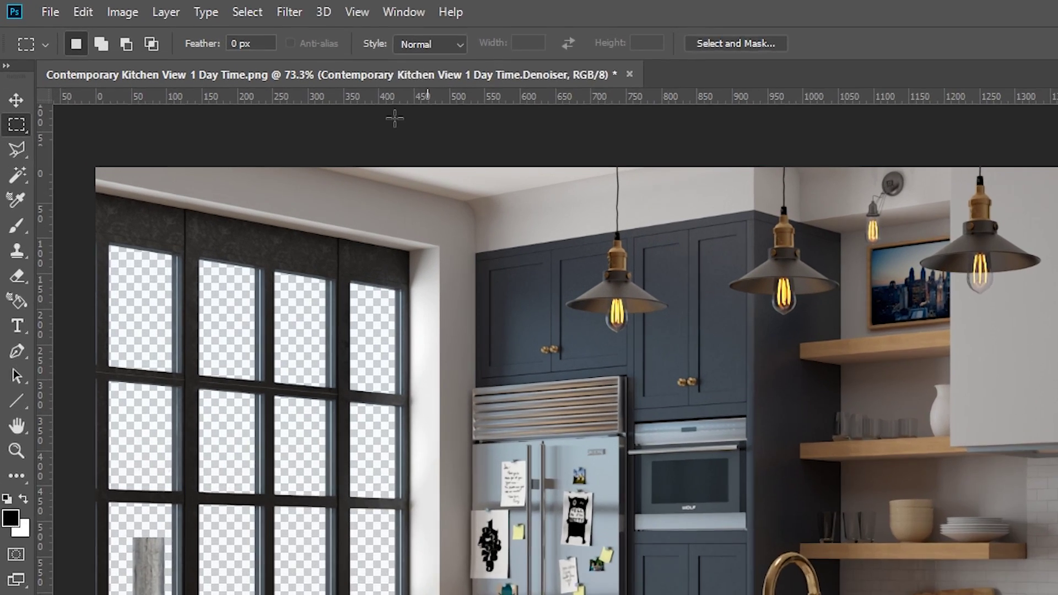
Apply a Camera Raw Filter with Exposure +1.15, Contrast +16 and Shadows +16
{"action": "left_click", "coordinate": [167, 7]}
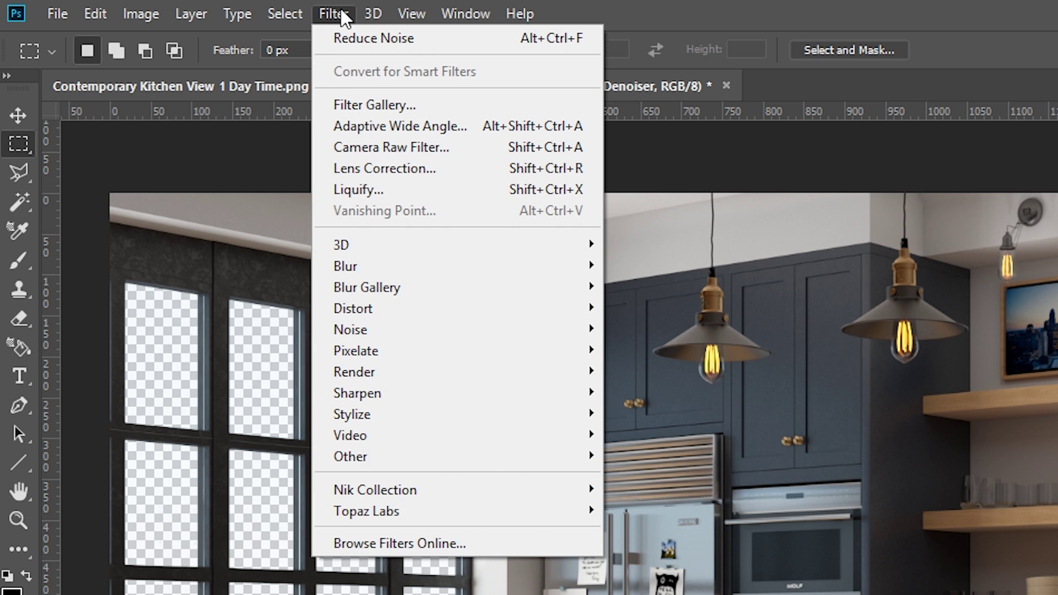
{"action": "left_click", "coordinate": [376, 147]}
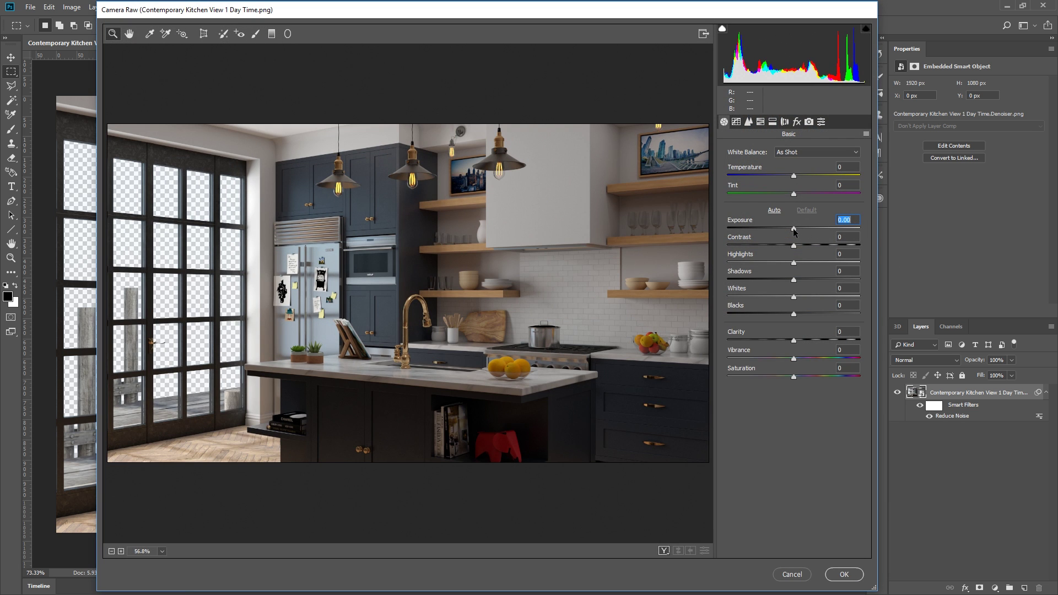
{"action": "left_click_drag", "start_coordinate": [794, 230], "coordinate": [804, 279]}
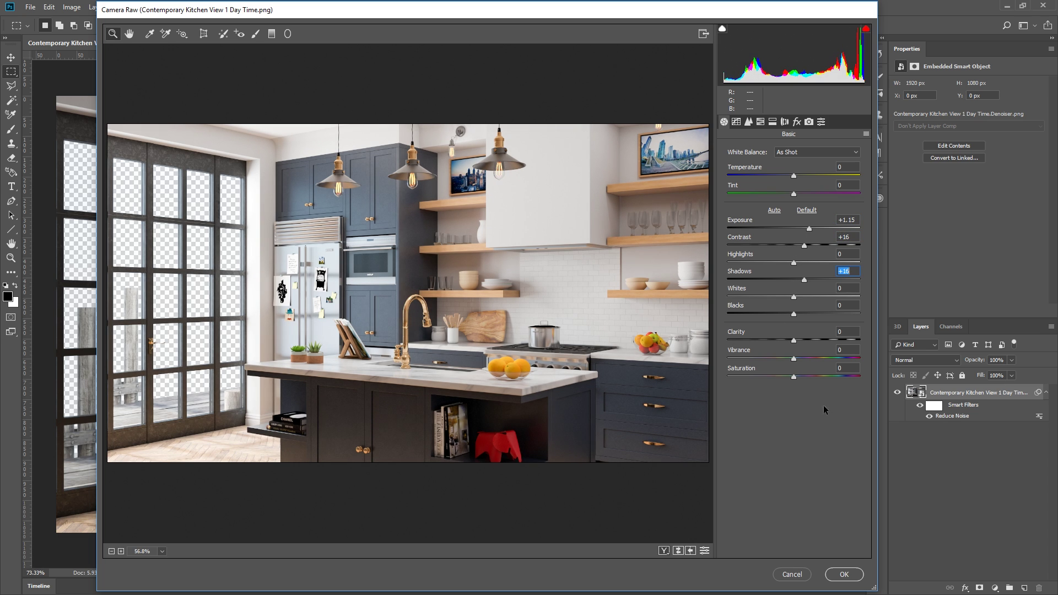
{"action": "left_click", "coordinate": [843, 574]}
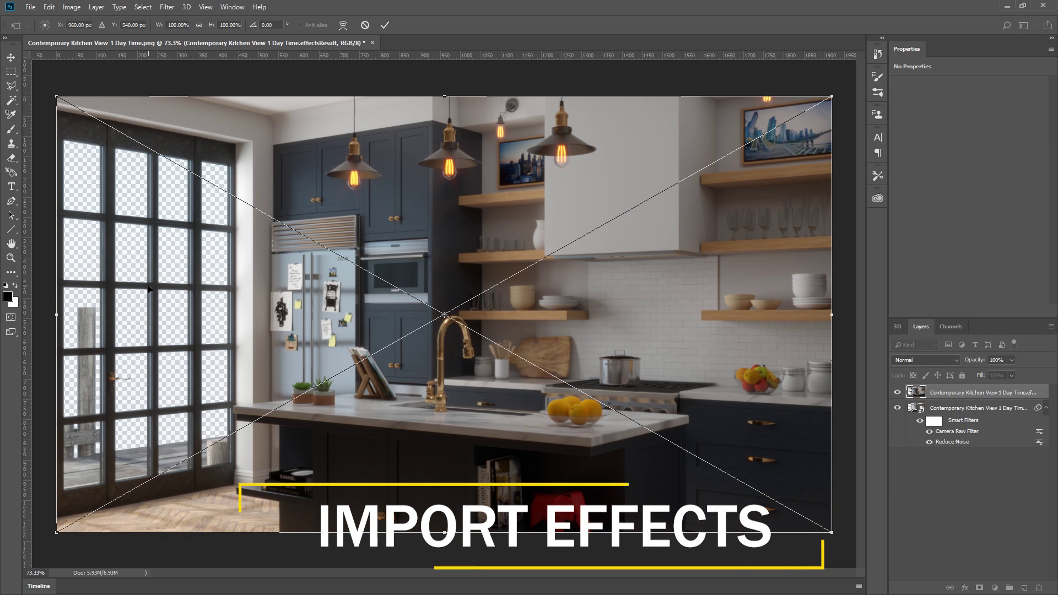
Place the effectsResult pass on top, copy the Camera Raw Filter onto it, and compare its visibility
{"action": "key", "text": "Return"}
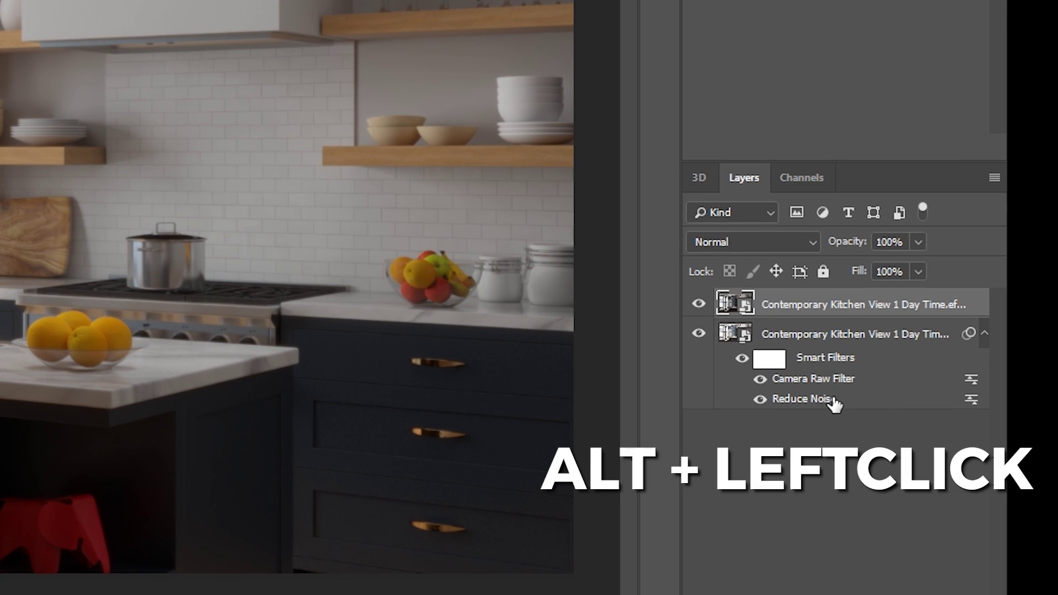
{"action": "left_click_drag", "start_coordinate": [832, 386], "coordinate": [840, 314]}
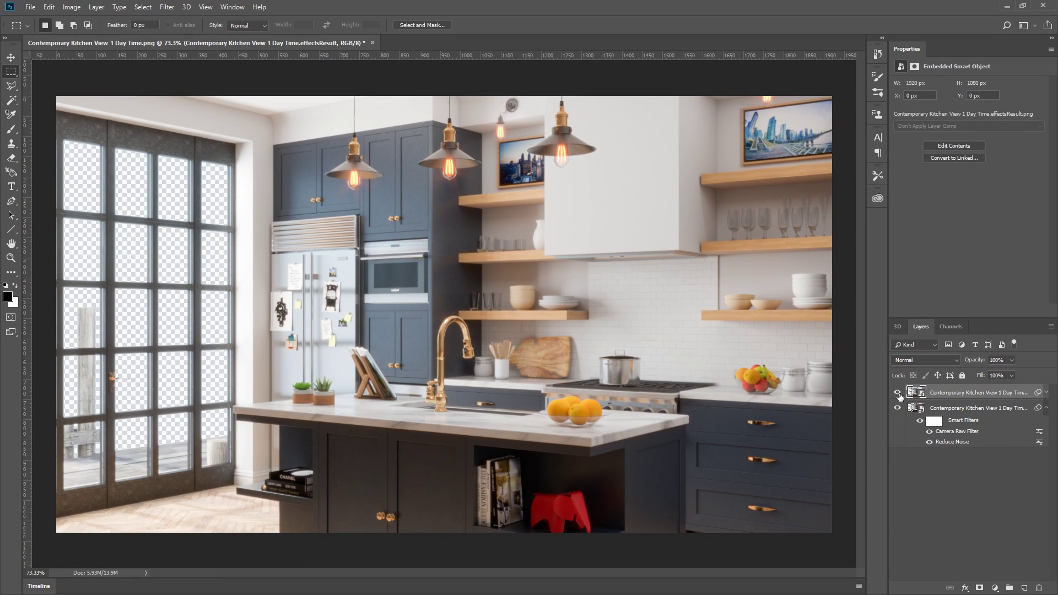
{"action": "left_click", "coordinate": [898, 394]}
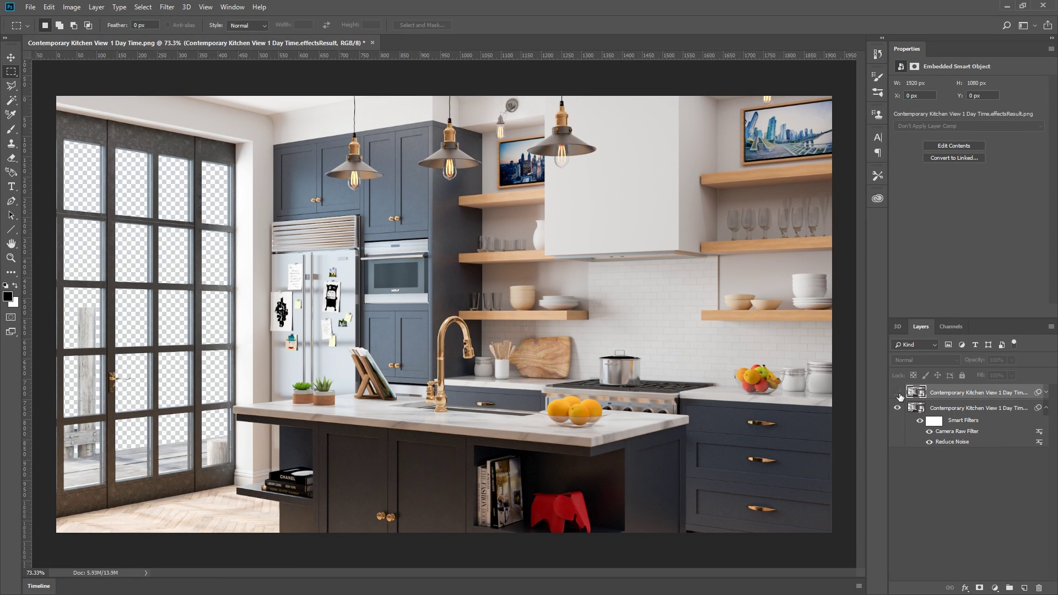
{"action": "left_click", "coordinate": [898, 394]}
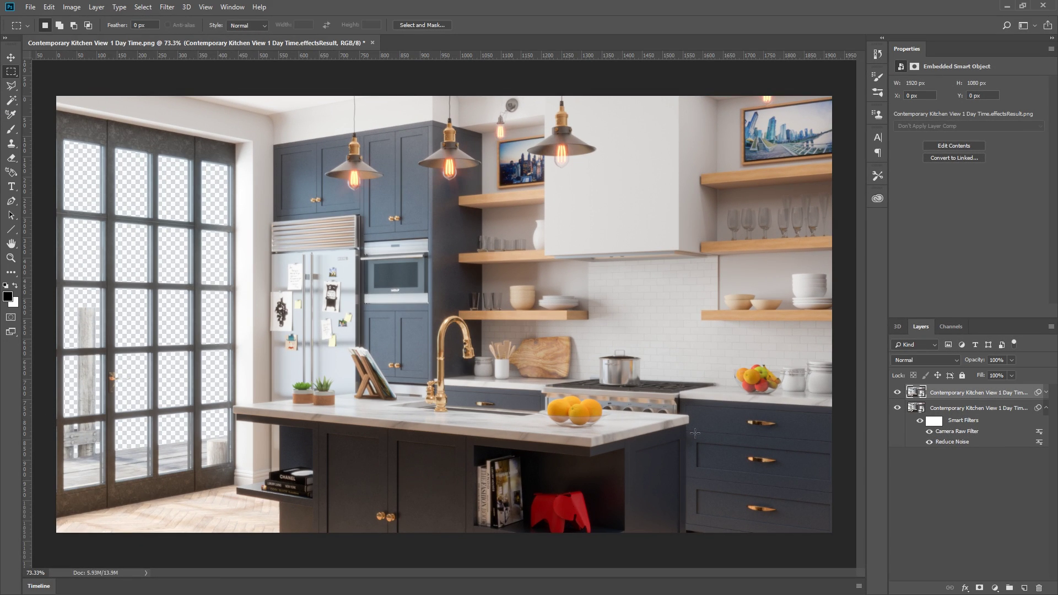
{"action": "left_click", "coordinate": [901, 393]}
{"action": "left_click", "coordinate": [902, 392]}
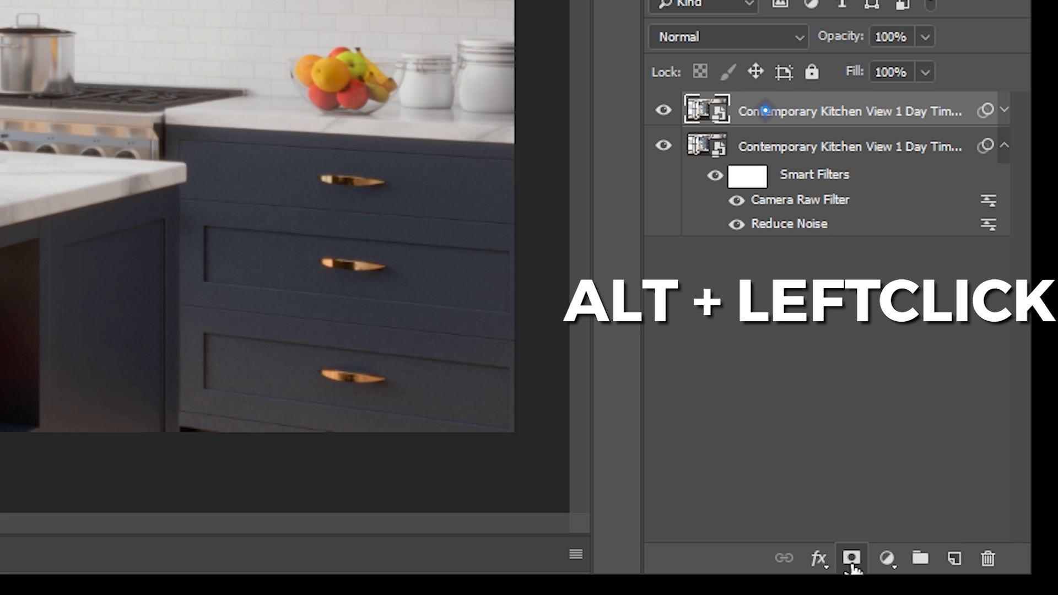
Add a hide-all mask to effectsResult and paint the bulbs back in with a size-47 brush
{"action": "left_click", "coordinate": [852, 563], "text": "alt"}
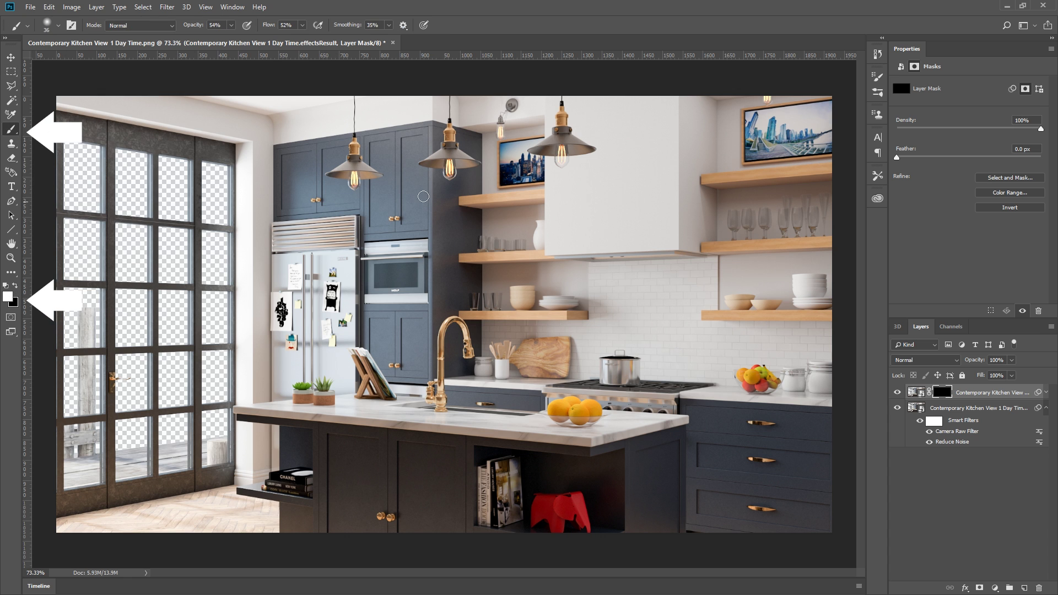
{"action": "scroll", "coordinate": [347, 169], "scroll_direction": "up", "scroll_amount": 8}
{"action": "mouse_move", "coordinate": [339, 212]}
{"action": "left_mouse_down"}
{"action": "mouse_move", "coordinate": [295, 189]}
{"action": "mouse_move", "coordinate": [301, 202]}
{"action": "mouse_move", "coordinate": [306, 176]}
{"action": "mouse_move", "coordinate": [298, 212]}
{"action": "mouse_move", "coordinate": [300, 153]}
{"action": "left_mouse_up"}
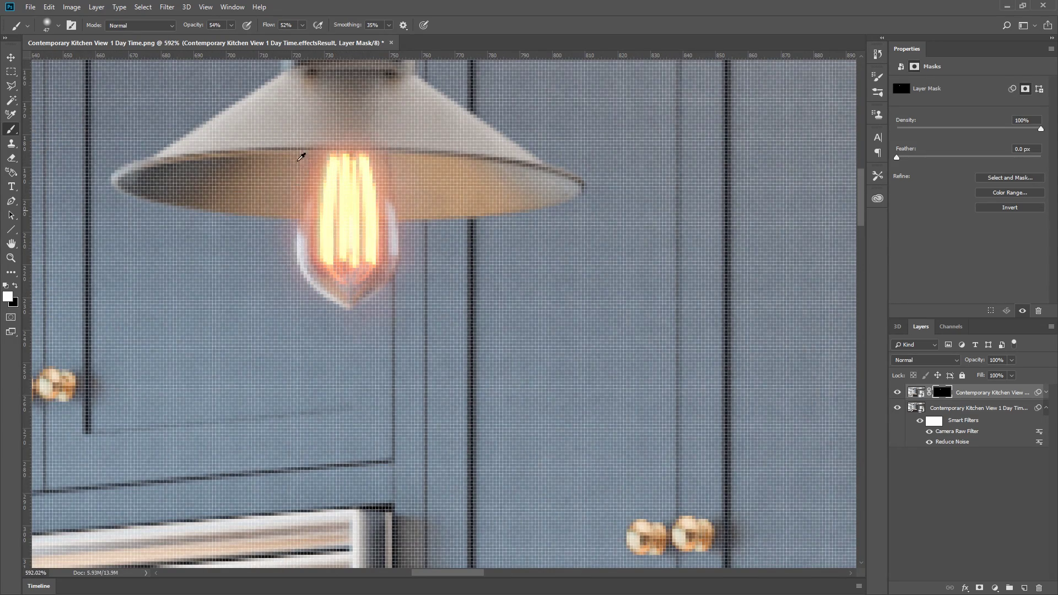
{"action": "scroll", "coordinate": [491, 130], "scroll_direction": "down", "scroll_amount": 4}
{"action": "scroll", "coordinate": [600, 254], "scroll_direction": "down", "scroll_amount": 4}
{"action": "scroll", "coordinate": [601, 254], "scroll_direction": "up", "scroll_amount": 2}
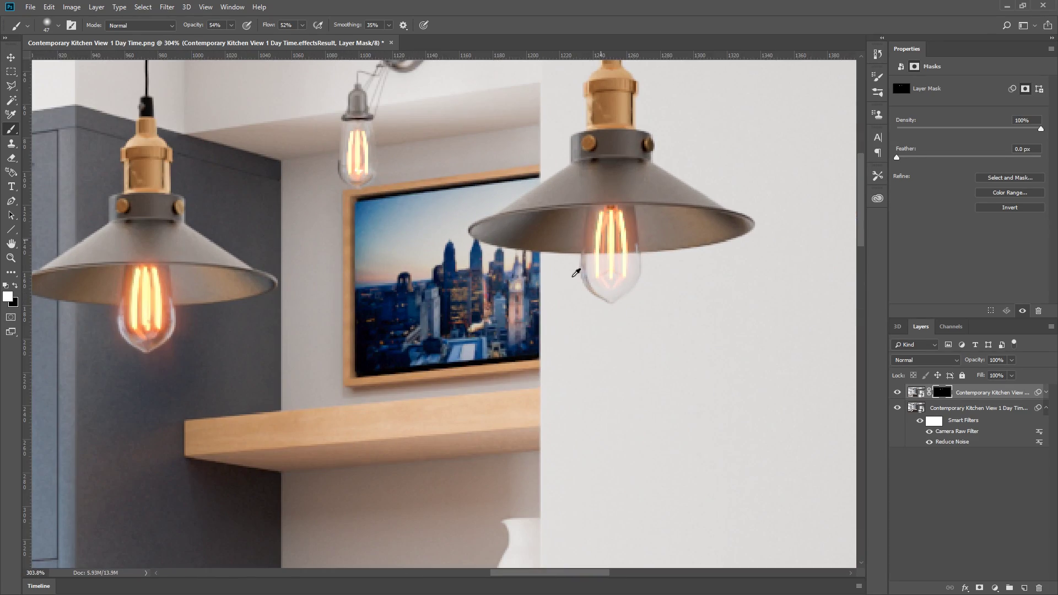
{"action": "scroll", "coordinate": [314, 164], "scroll_direction": "down", "scroll_amount": 4}
{"action": "scroll", "coordinate": [684, 116], "scroll_direction": "up", "scroll_amount": 4}
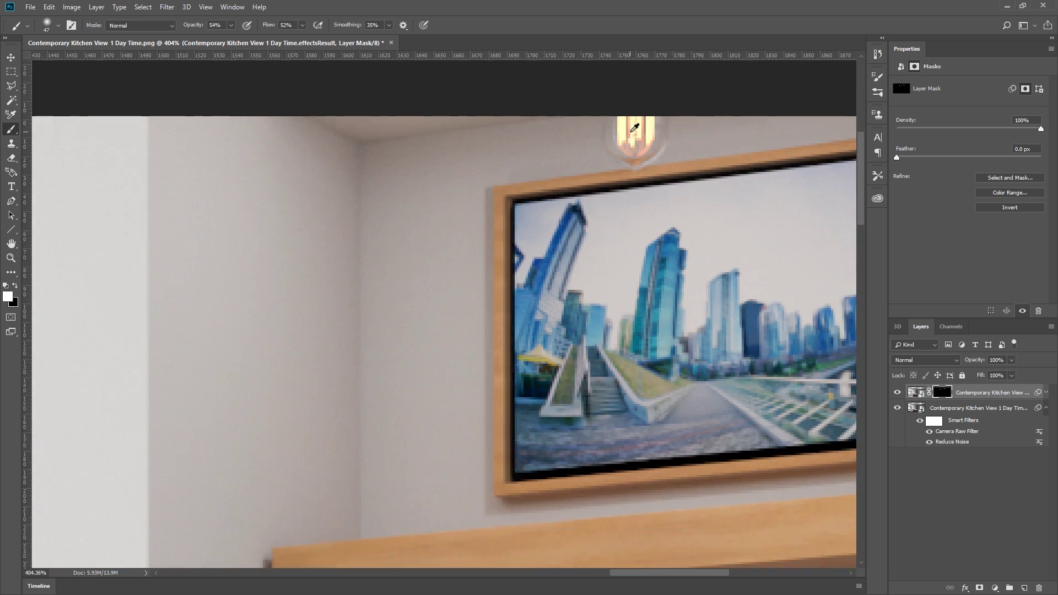
{"action": "scroll", "coordinate": [640, 129], "scroll_direction": "down", "scroll_amount": 6}
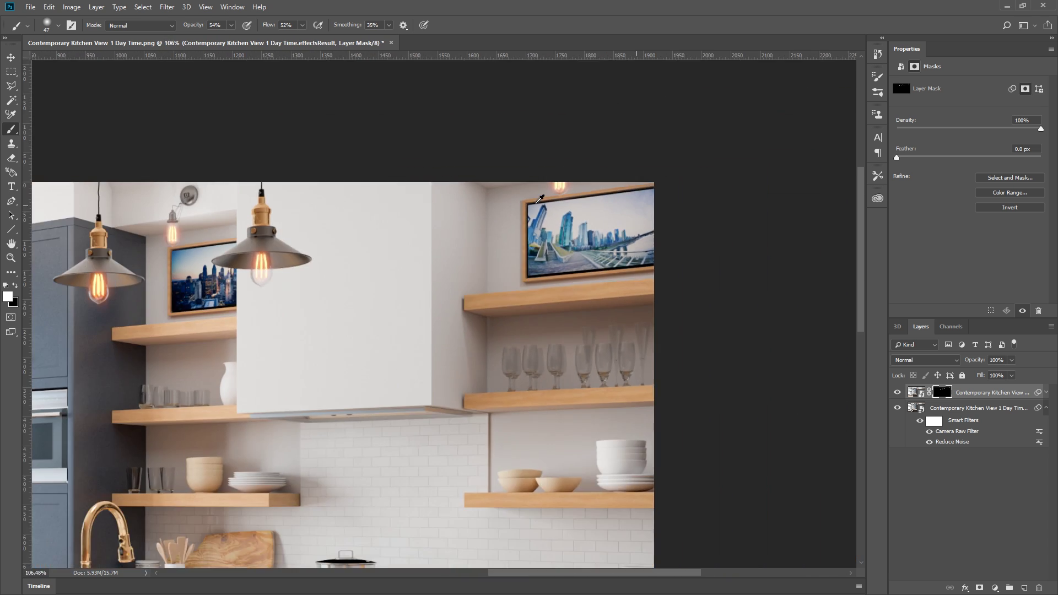
{"action": "scroll", "coordinate": [535, 203], "scroll_direction": "up", "scroll_amount": 1}
Toggle the effectsResult layer off and on to compare the glowing bulbs
{"action": "left_click", "coordinate": [897, 393]}
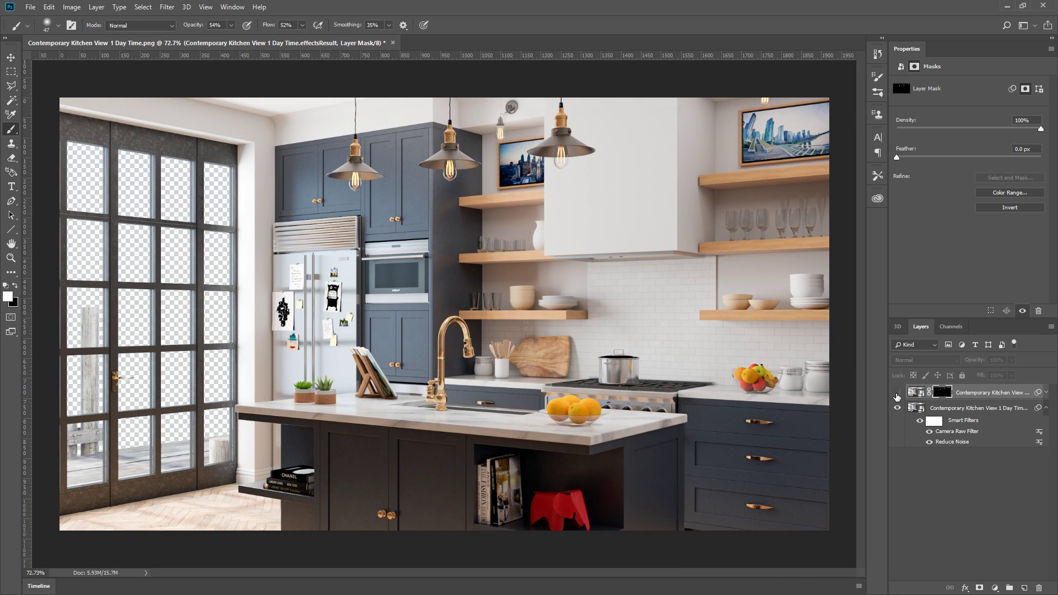
{"action": "left_click", "coordinate": [897, 393]}
{"action": "left_click", "coordinate": [897, 394]}
{"action": "left_click", "coordinate": [897, 393]}
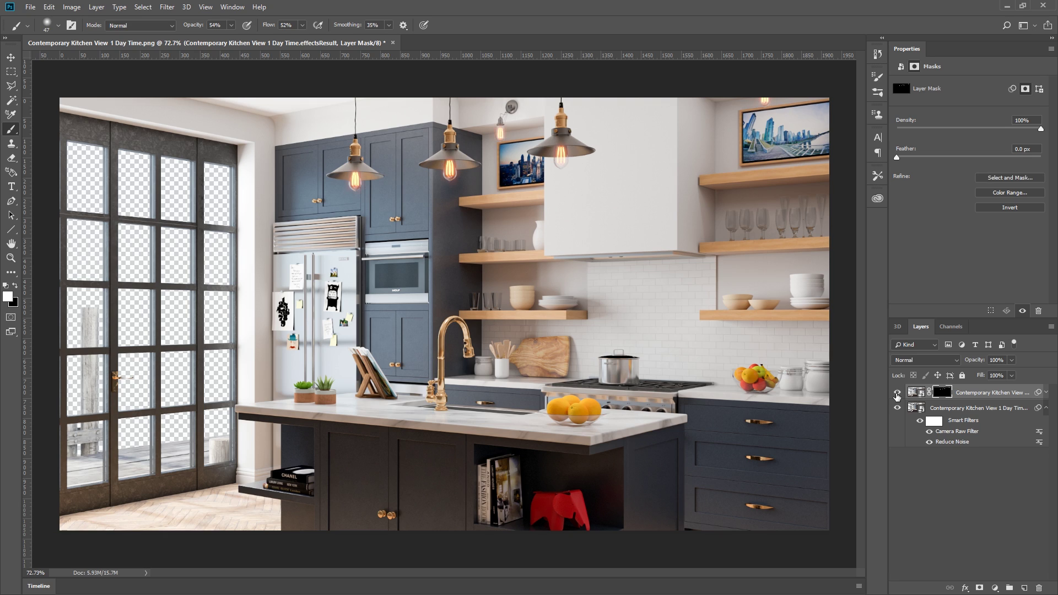
Flip the DSC09724 photo horizontally, enlarge it, and move it below the kitchen layer
{"action": "right_click", "coordinate": [632, 407]}
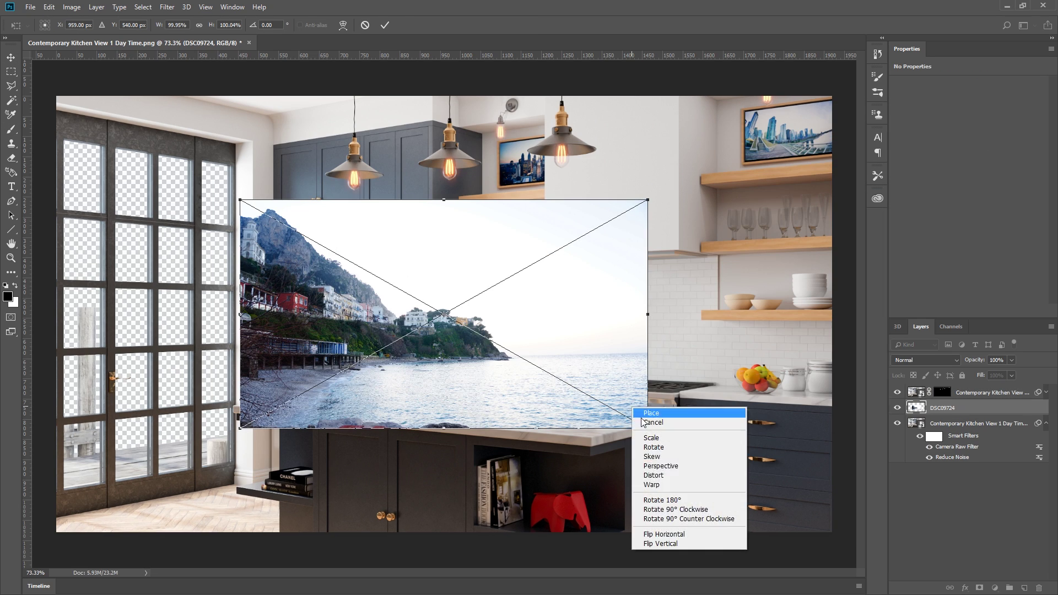
{"action": "left_click", "coordinate": [662, 535]}
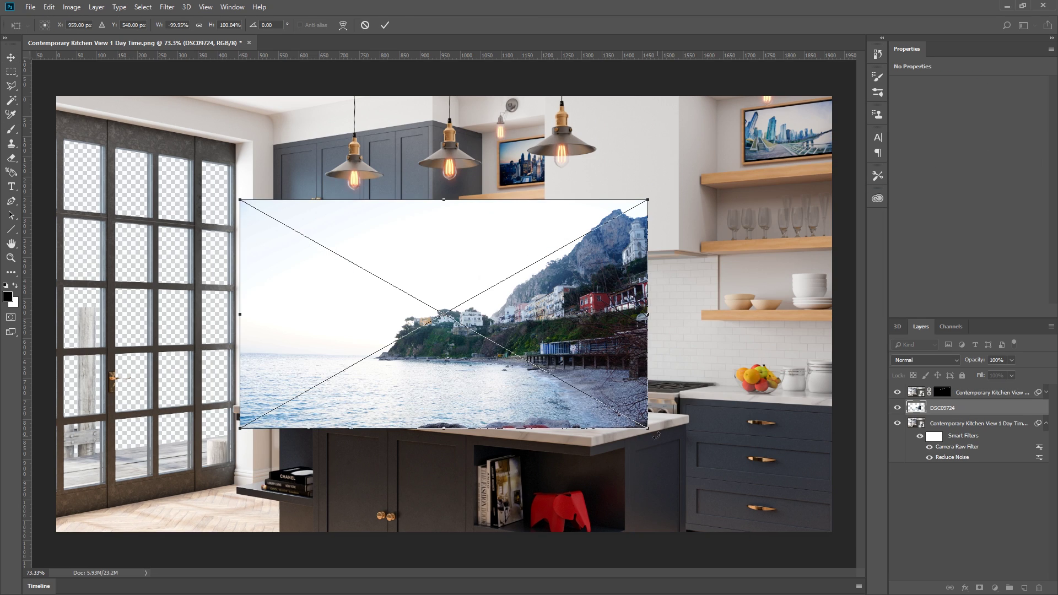
{"action": "left_click_drag", "start_coordinate": [651, 431], "coordinate": [798, 555]}
{"action": "left_click_drag", "start_coordinate": [606, 441], "coordinate": [573, 421]}
{"action": "key", "text": "Return"}
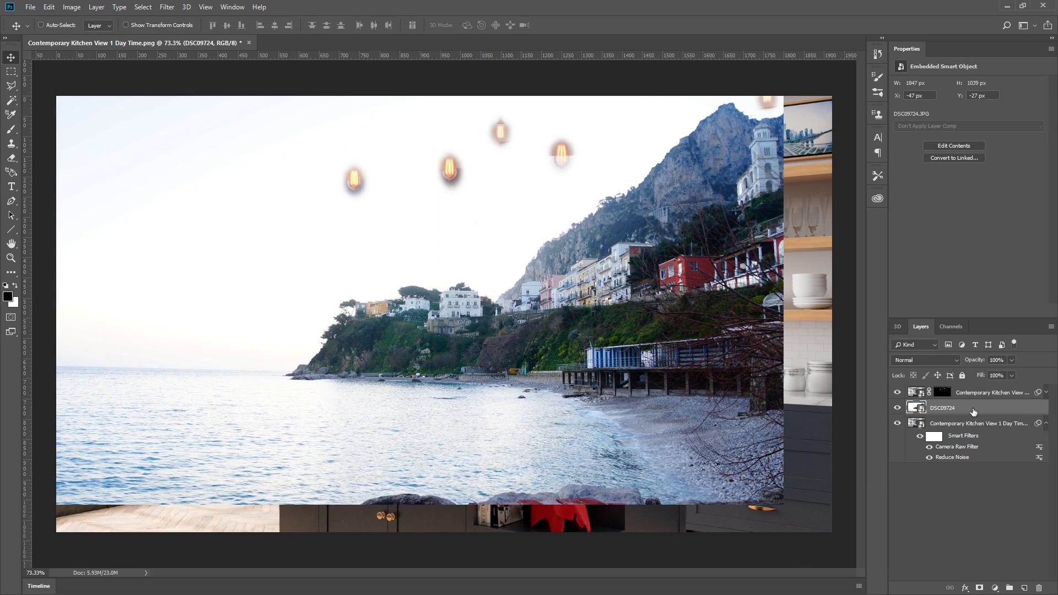
{"action": "key", "text": "ctrl+["}
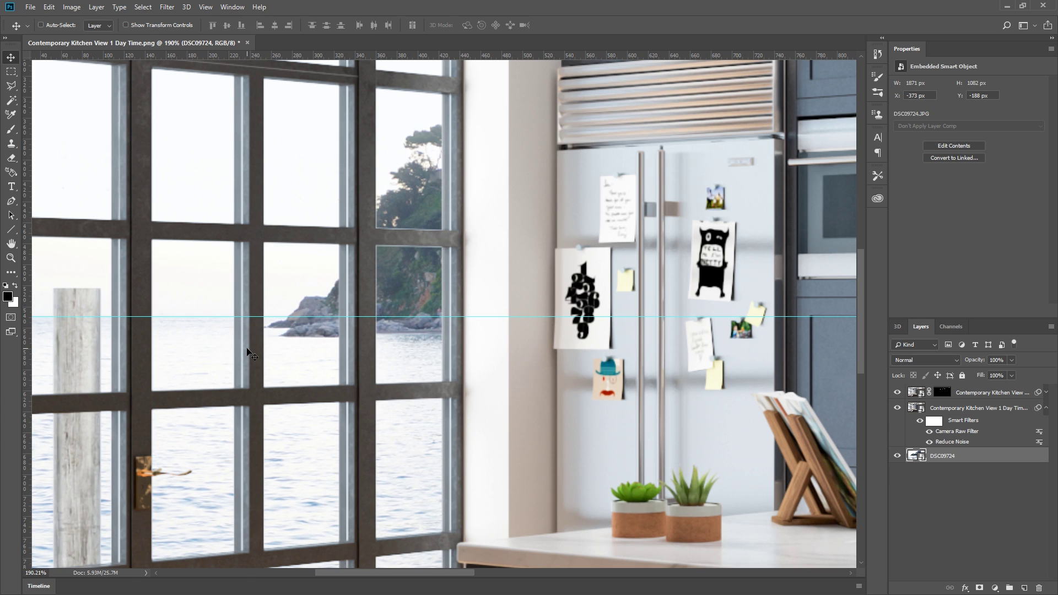
{"action": "left_click_drag", "start_coordinate": [250, 357], "coordinate": [254, 360]}
{"action": "key", "text": "ctrl+0"}
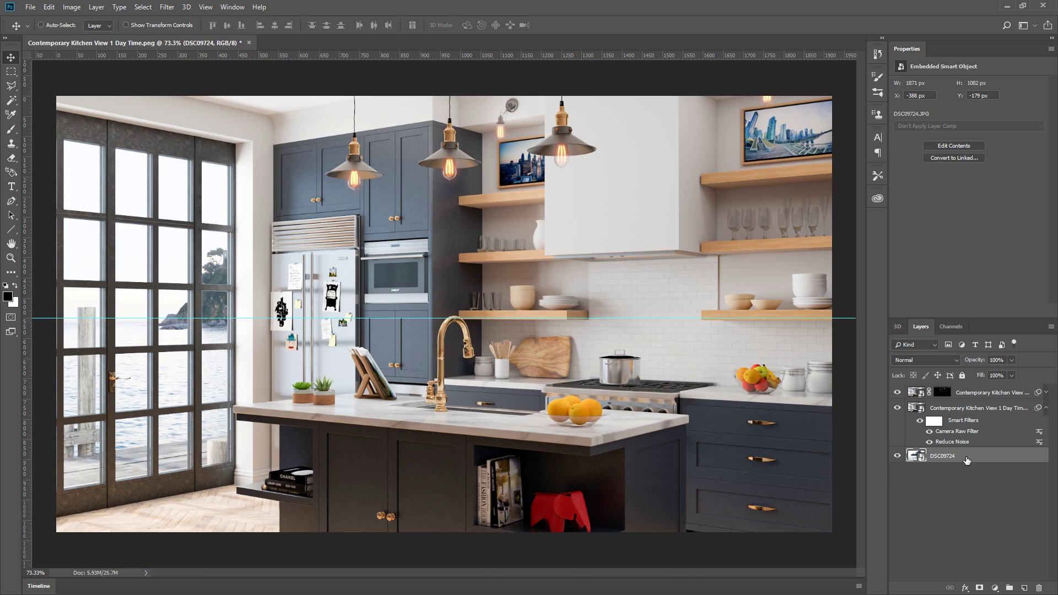
Brighten the coastal photo's Shadows to about +44 with the Camera Raw Filter
{"action": "left_click", "coordinate": [325, 12]}
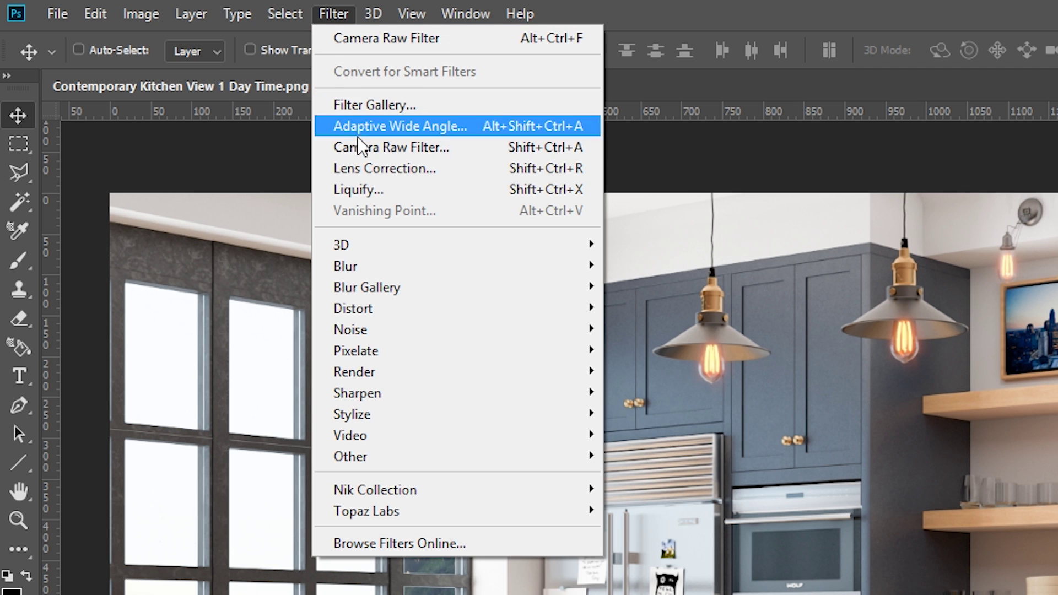
{"action": "left_click", "coordinate": [361, 146]}
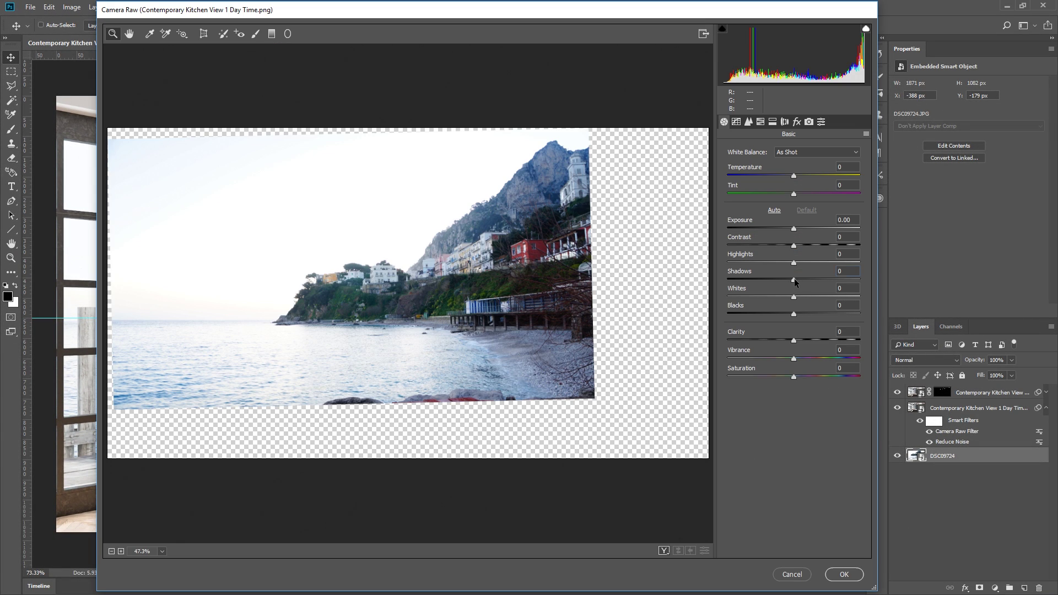
{"action": "left_click_drag", "start_coordinate": [795, 280], "coordinate": [823, 293]}
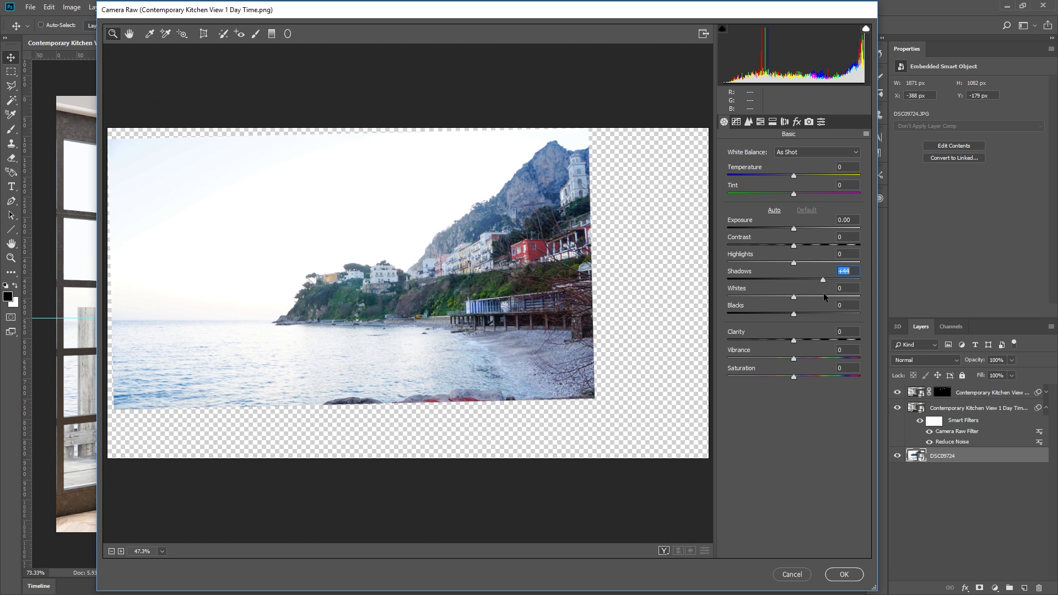
{"action": "left_click", "coordinate": [844, 575]}
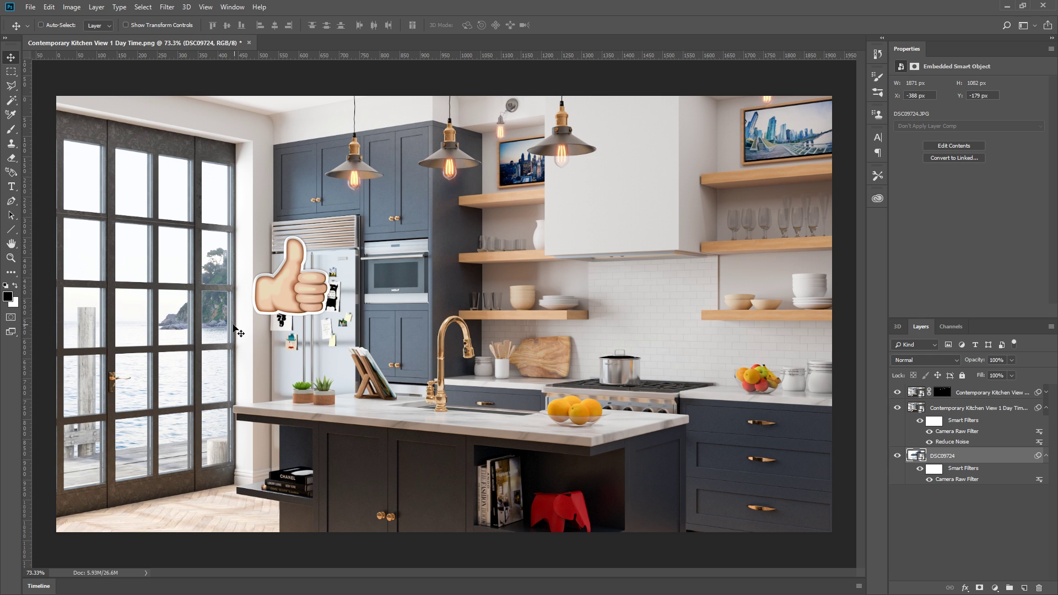
Quick-select the sea and lower photo area, then mask it out of DSC09724
{"action": "key", "text": "w"}
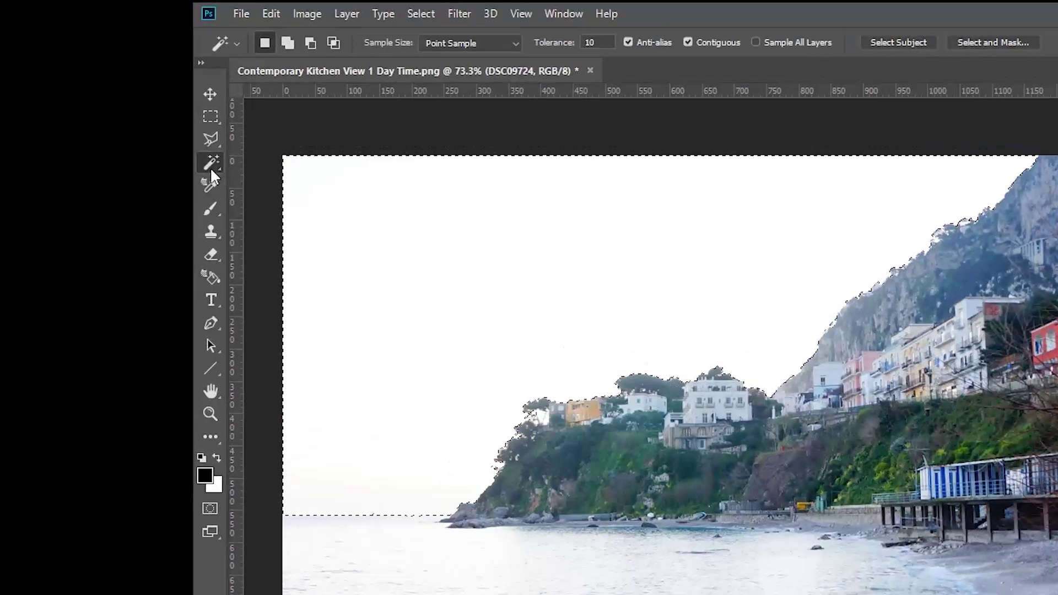
{"action": "right_click", "coordinate": [11, 99]}
{"action": "left_click", "coordinate": [477, 219]}
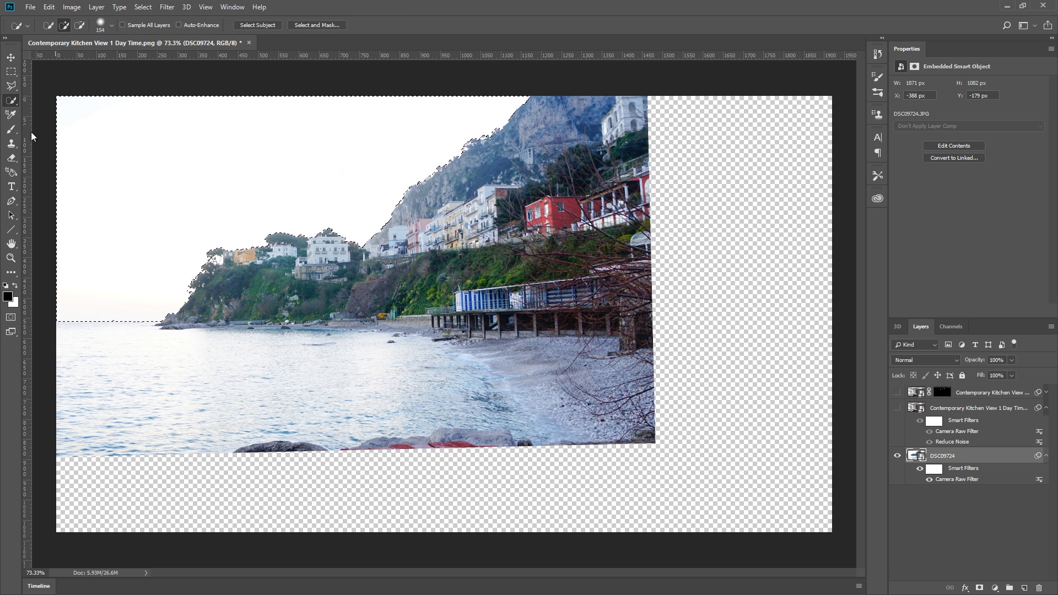
{"action": "left_click_drag", "start_coordinate": [156, 384], "coordinate": [658, 408]}
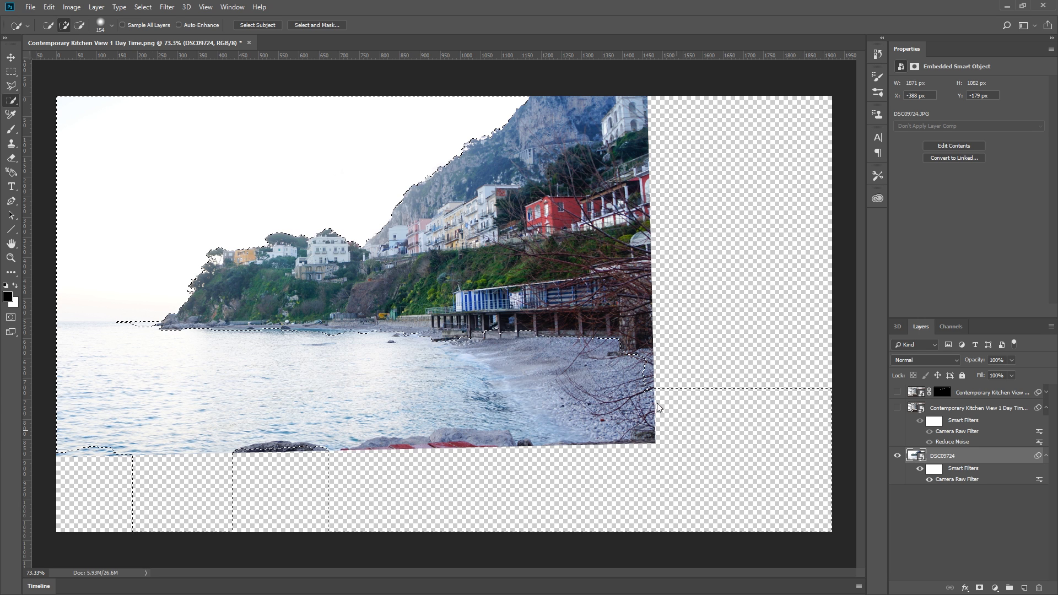
{"action": "left_click", "coordinate": [818, 423], "text": "alt"}
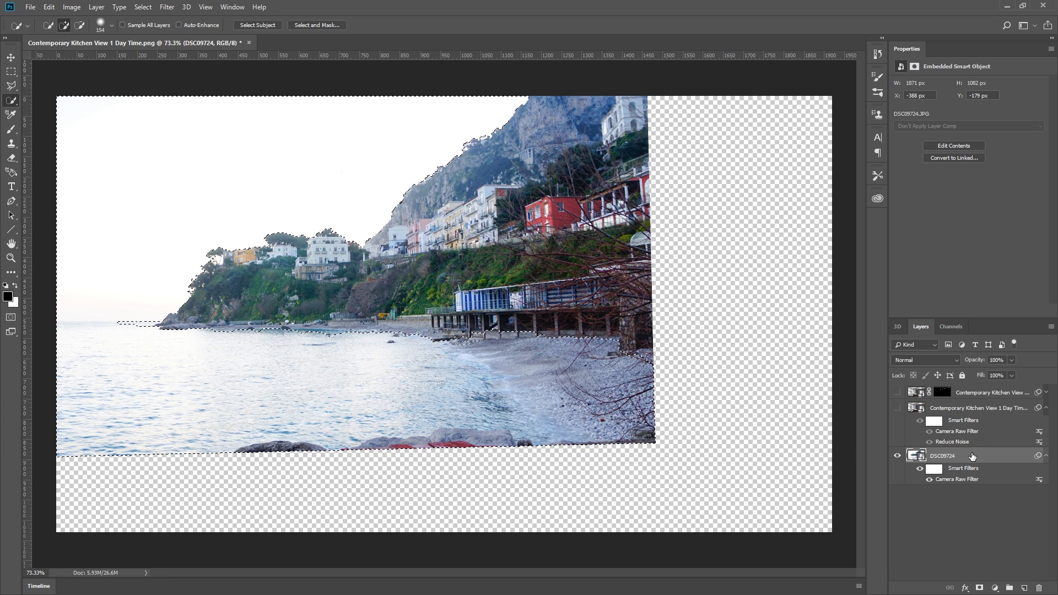
{"action": "left_click", "coordinate": [981, 589], "text": "alt"}
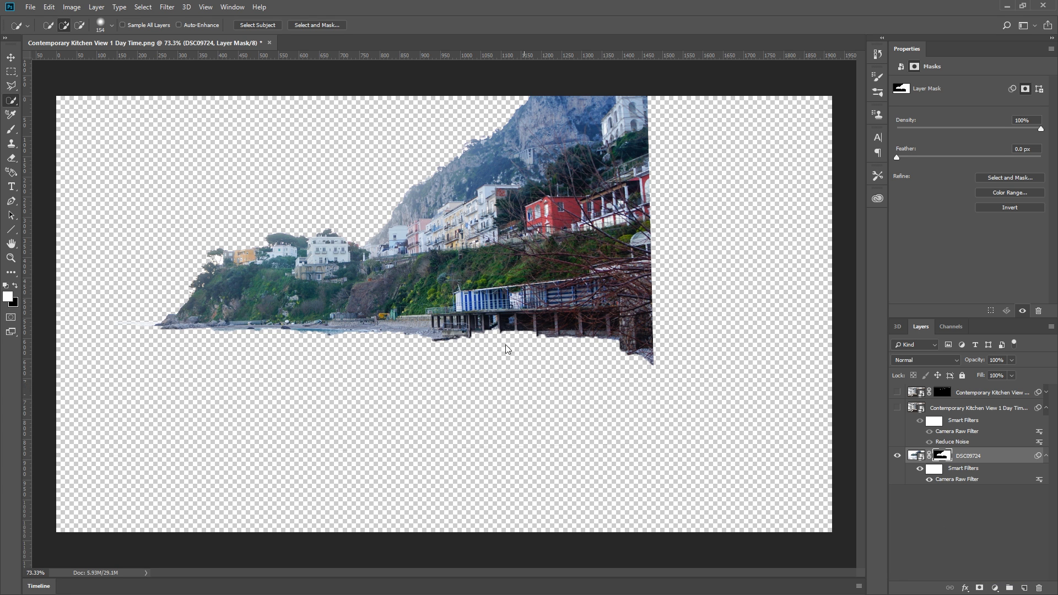
{"action": "left_click", "coordinate": [985, 458]}
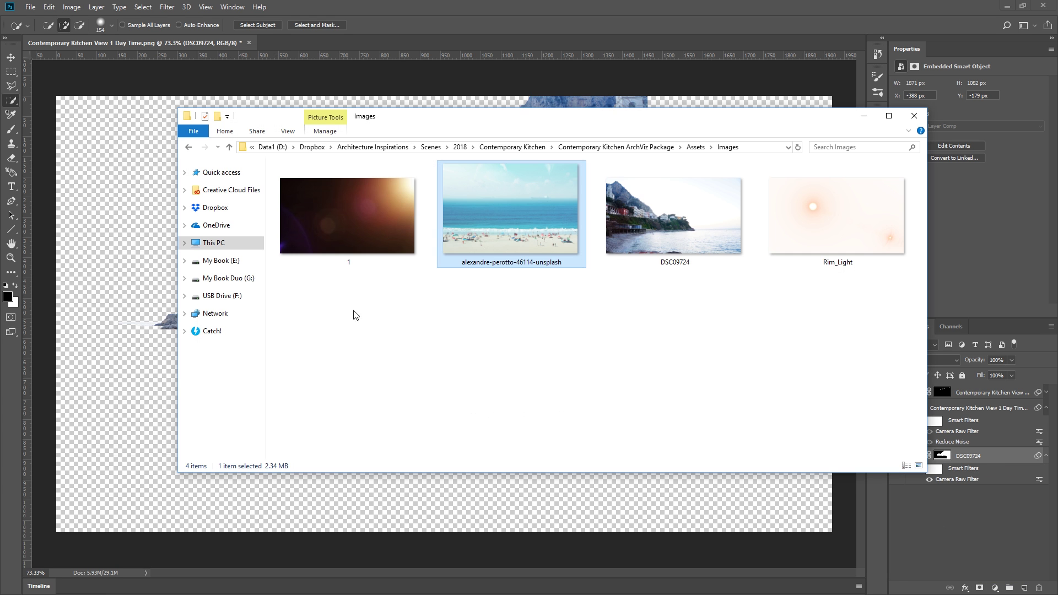
Place the turquoise beach image below DSC09724 and enlarge it to fill the canvas
{"action": "double_click", "coordinate": [500, 241]}
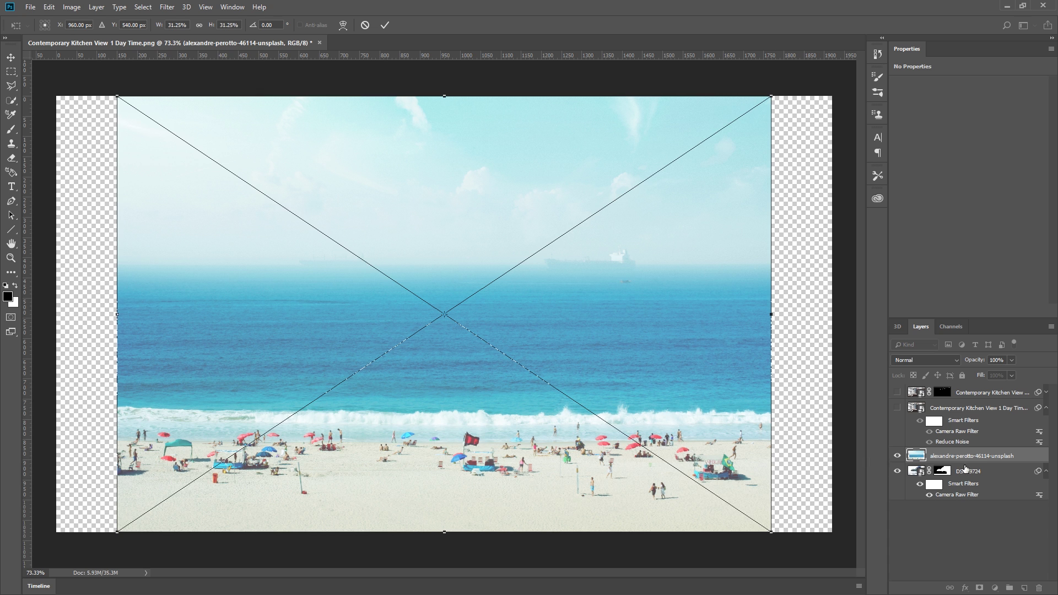
{"action": "key", "text": "Return"}
{"action": "left_click_drag", "start_coordinate": [971, 456], "coordinate": [969, 496]}
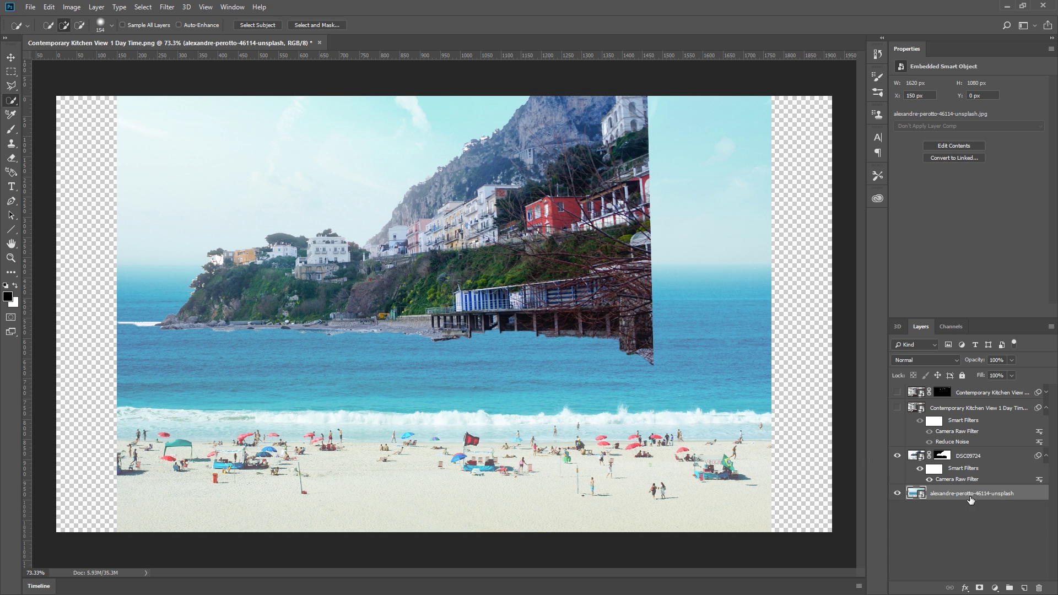
{"action": "key", "text": "ctrl+t"}
{"action": "left_click_drag", "start_coordinate": [741, 419], "coordinate": [656, 477]}
{"action": "mouse_move", "coordinate": [683, 155]}
{"action": "left_mouse_down"}
{"action": "mouse_move", "coordinate": [819, 89]}
{"action": "mouse_move", "coordinate": [812, 91]}
{"action": "left_mouse_up"}
{"action": "key", "text": "Return"}
Paint the DSC09724 mask to reveal more sea and clear the shoreline haze
{"action": "key", "text": "w"}
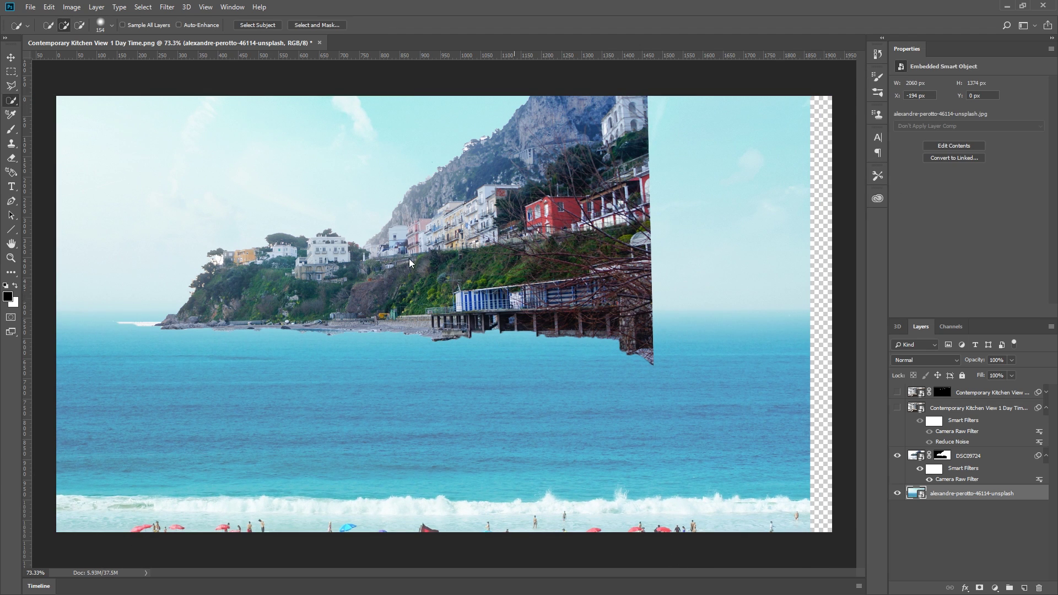
{"action": "left_click", "coordinate": [942, 457]}
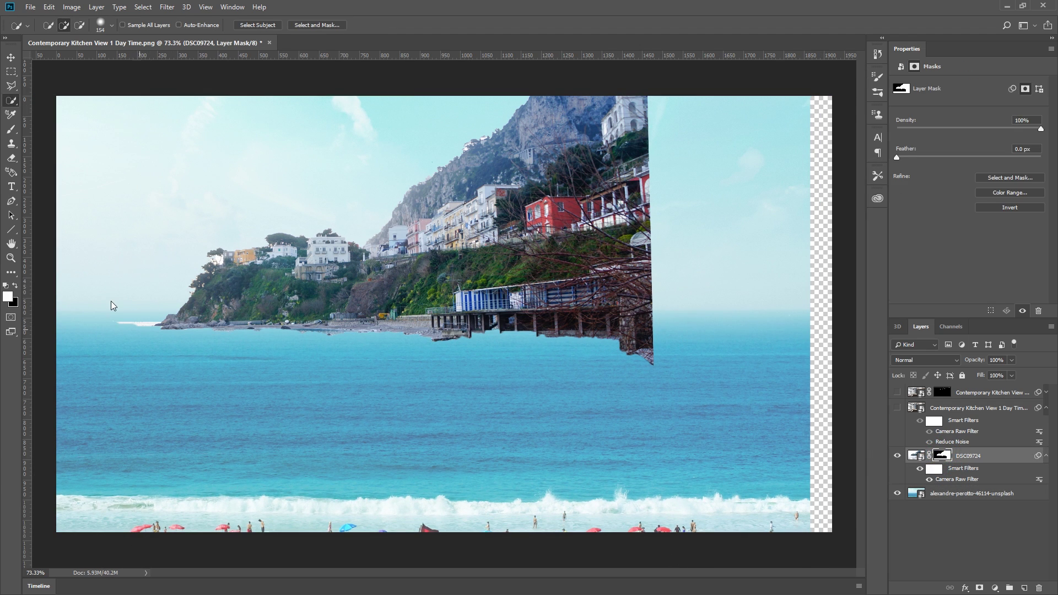
{"action": "key", "text": "b"}
{"action": "mouse_move", "coordinate": [212, 358]}
{"action": "left_mouse_down"}
{"action": "mouse_move", "coordinate": [494, 332]}
{"action": "mouse_move", "coordinate": [392, 406]}
{"action": "mouse_move", "coordinate": [617, 340]}
{"action": "mouse_move", "coordinate": [756, 440]}
{"action": "mouse_move", "coordinate": [569, 452]}
{"action": "mouse_move", "coordinate": [465, 404]}
{"action": "mouse_move", "coordinate": [663, 467]}
{"action": "mouse_move", "coordinate": [578, 386]}
{"action": "mouse_move", "coordinate": [496, 354]}
{"action": "mouse_move", "coordinate": [73, 363]}
{"action": "left_mouse_up"}
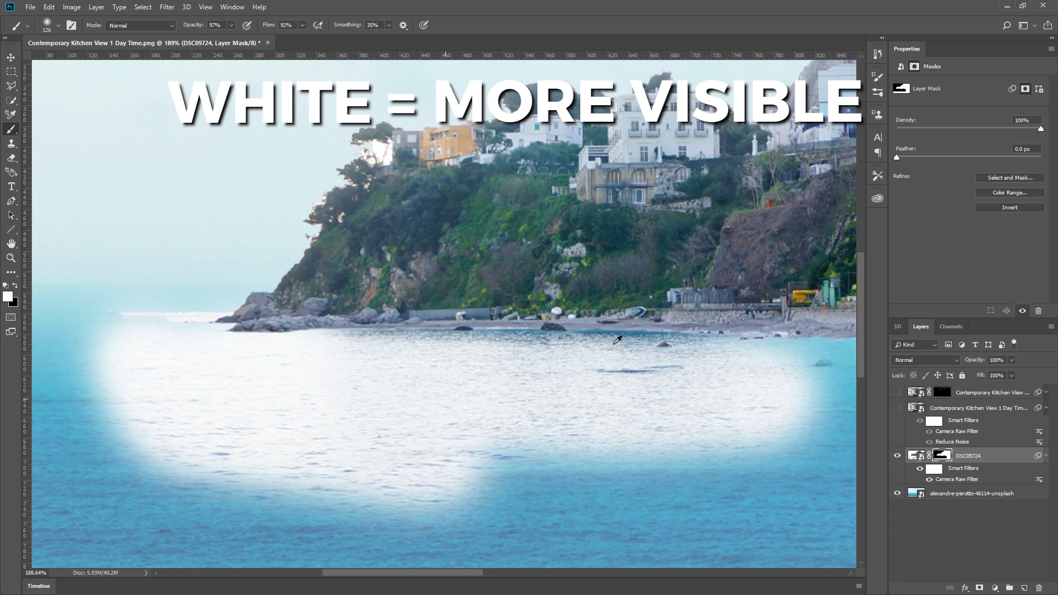
{"action": "key", "text": "x"}
{"action": "scroll", "coordinate": [73, 363], "scroll_direction": "up", "scroll_amount": 2}
{"action": "key", "text": "bracketleft"}
{"action": "key", "text": "bracketleft"}
{"action": "mouse_move", "coordinate": [222, 285]}
{"action": "left_mouse_down"}
{"action": "mouse_move", "coordinate": [318, 273]}
{"action": "mouse_move", "coordinate": [256, 371]}
{"action": "mouse_move", "coordinate": [366, 372]}
{"action": "mouse_move", "coordinate": [336, 454]}
{"action": "mouse_move", "coordinate": [610, 406]}
{"action": "left_mouse_up"}
{"action": "scroll", "coordinate": [673, 445], "scroll_direction": "down", "scroll_amount": 2}
{"action": "scroll", "coordinate": [449, 337], "scroll_direction": "up", "scroll_amount": 3}
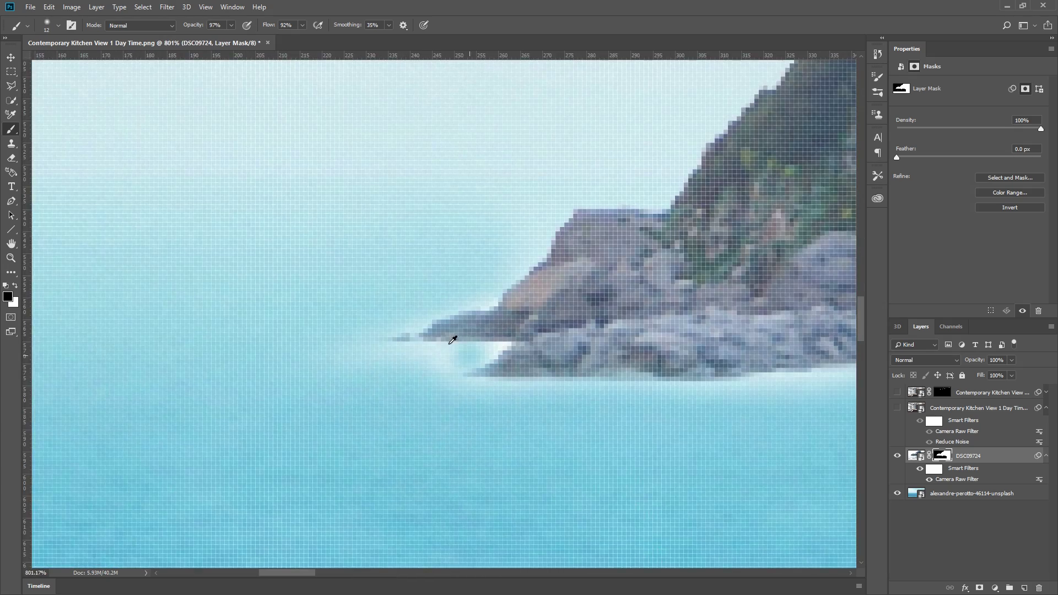
{"action": "scroll", "coordinate": [448, 338], "scroll_direction": "down", "scroll_amount": 6}
Show the kitchen and effects layers again and select the beach photo layer
{"action": "left_click", "coordinate": [898, 408]}
{"action": "left_click", "coordinate": [898, 392]}
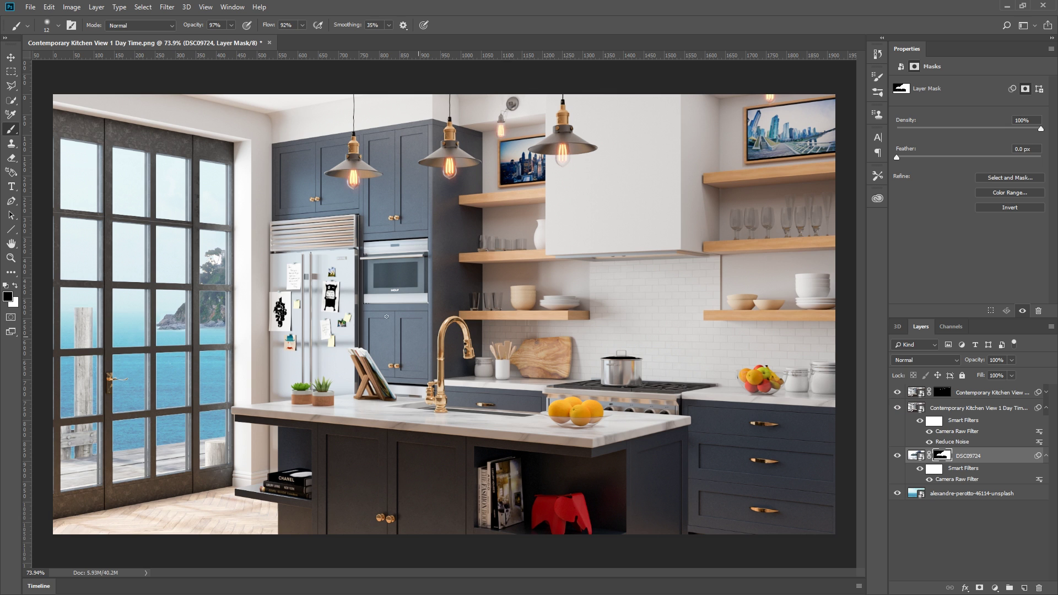
{"action": "left_click", "coordinate": [966, 500]}
Camera Raw the beach photo: Contrast +8, Shadows +34, Blacks +43, slightly lower Saturation
{"action": "key", "text": "v"}
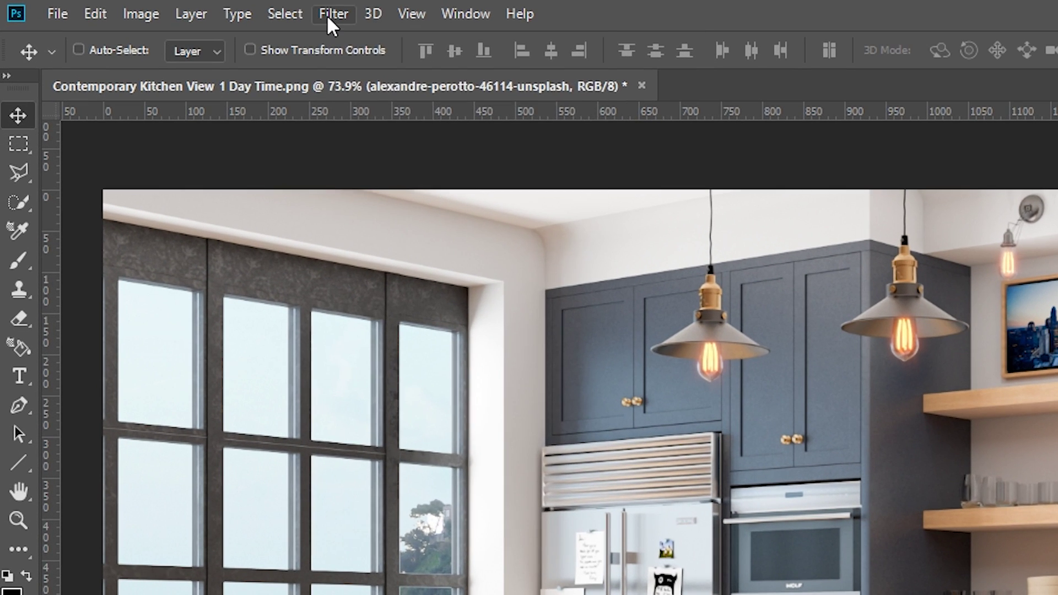
{"action": "left_click", "coordinate": [167, 8]}
{"action": "left_click", "coordinate": [171, 74]}
{"action": "left_click", "coordinate": [799, 247]}
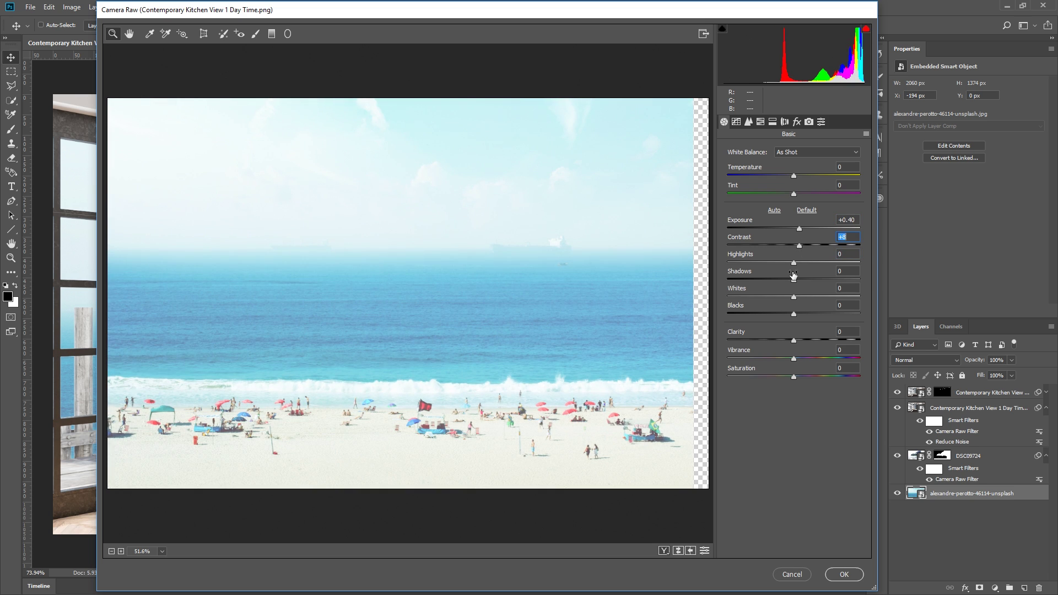
{"action": "left_click", "coordinate": [816, 279]}
{"action": "left_click", "coordinate": [822, 314]}
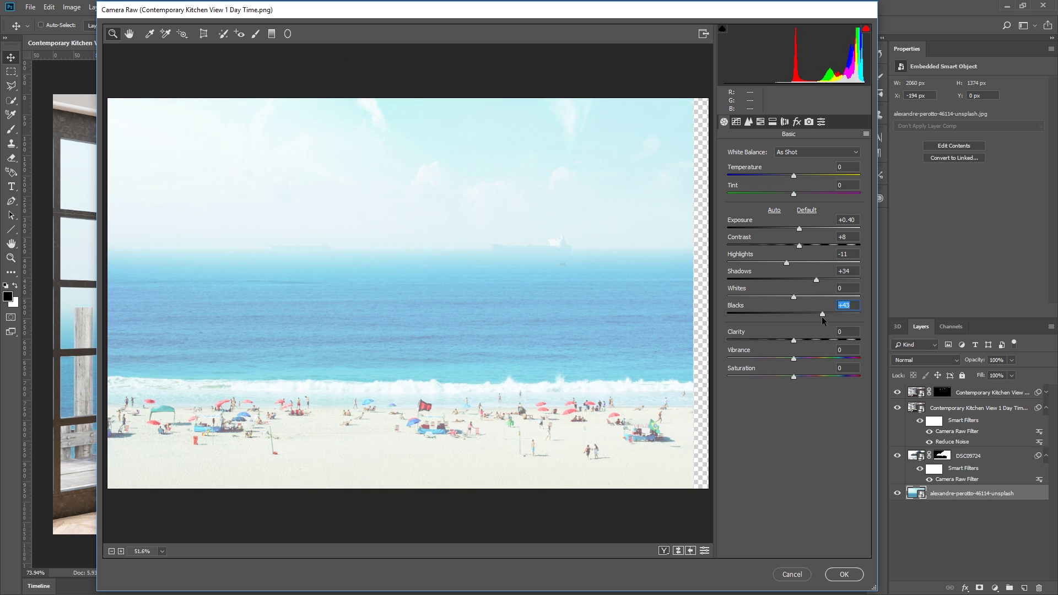
{"action": "left_click", "coordinate": [782, 377]}
{"action": "left_click", "coordinate": [846, 573]}
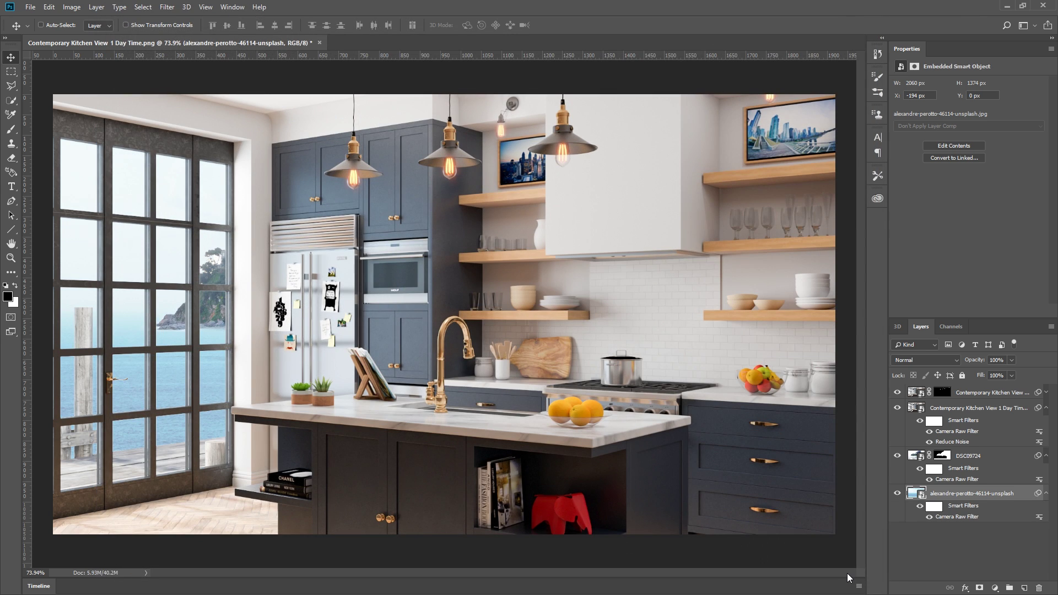
{"action": "left_click", "coordinate": [930, 517]}
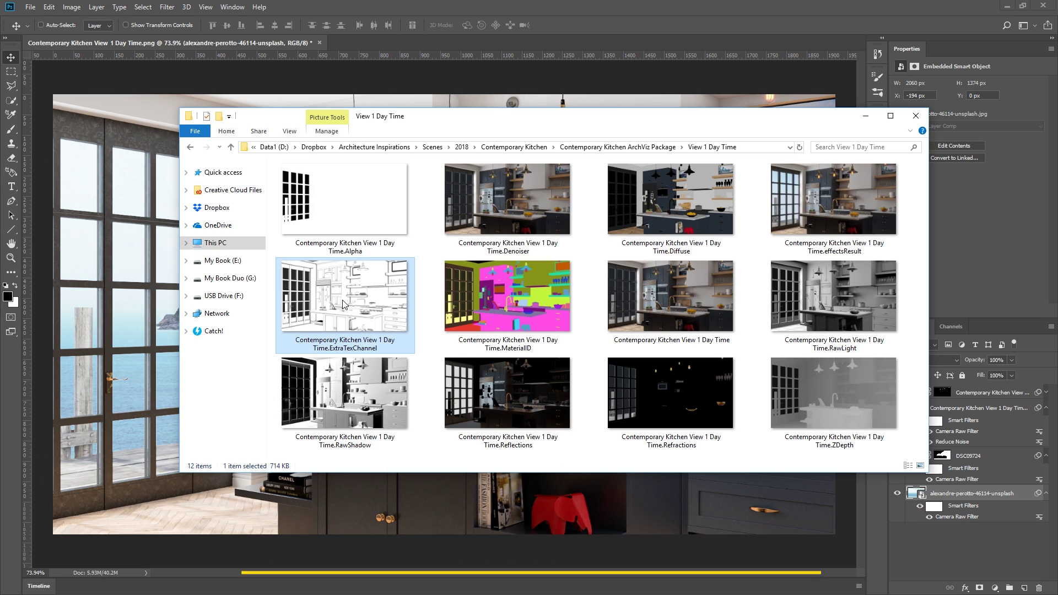
Place the ExtraTexChannel pass at the top in Multiply at 20% opacity
{"action": "left_click_drag", "start_coordinate": [356, 302], "coordinate": [132, 342]}
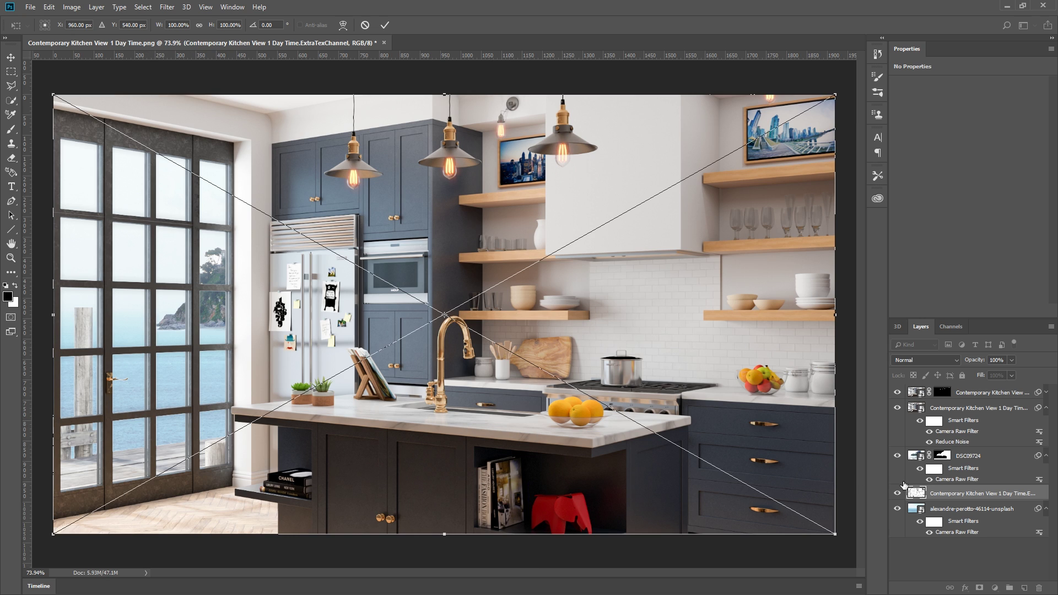
{"action": "key", "text": "Return"}
{"action": "left_click_drag", "start_coordinate": [969, 499], "coordinate": [984, 388]}
{"action": "left_click", "coordinate": [926, 360]}
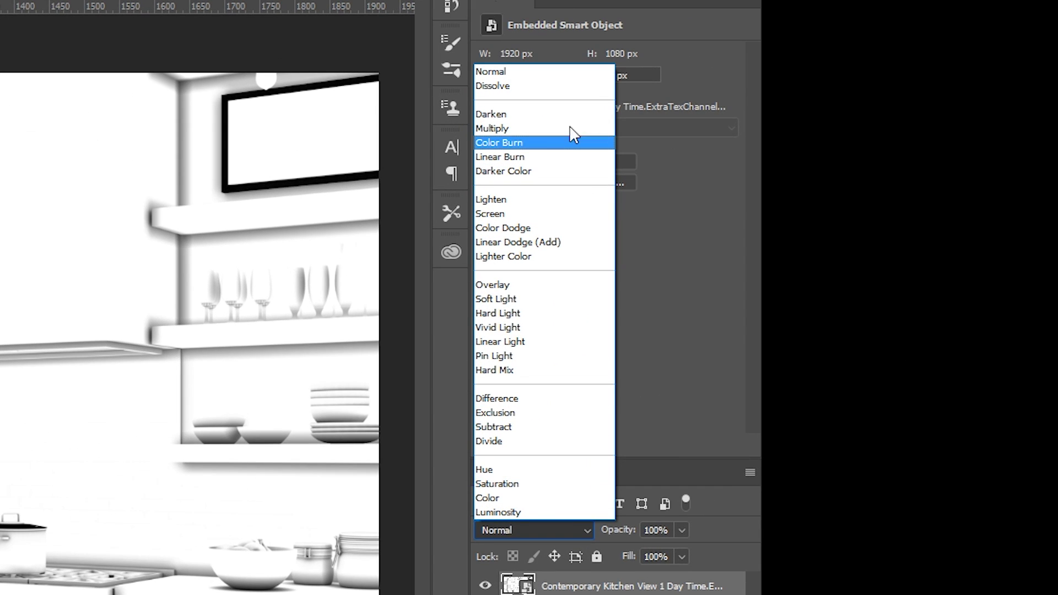
{"action": "left_click", "coordinate": [573, 128]}
{"action": "left_click", "coordinate": [681, 530]}
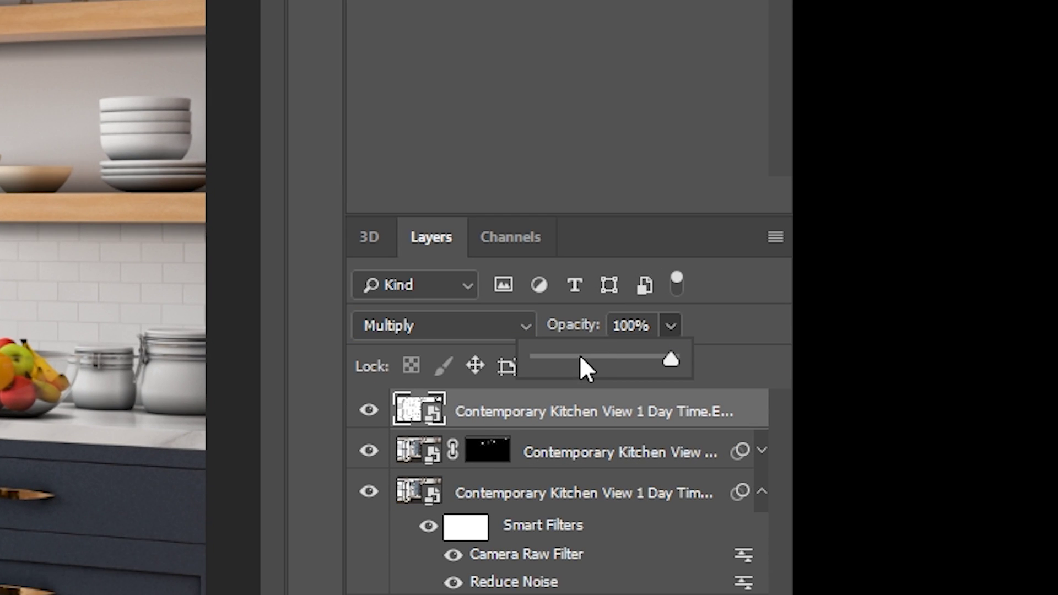
{"action": "left_click_drag", "start_coordinate": [623, 556], "coordinate": [612, 556]}
{"action": "type", "text": "20"}
{"action": "key", "text": "Return"}
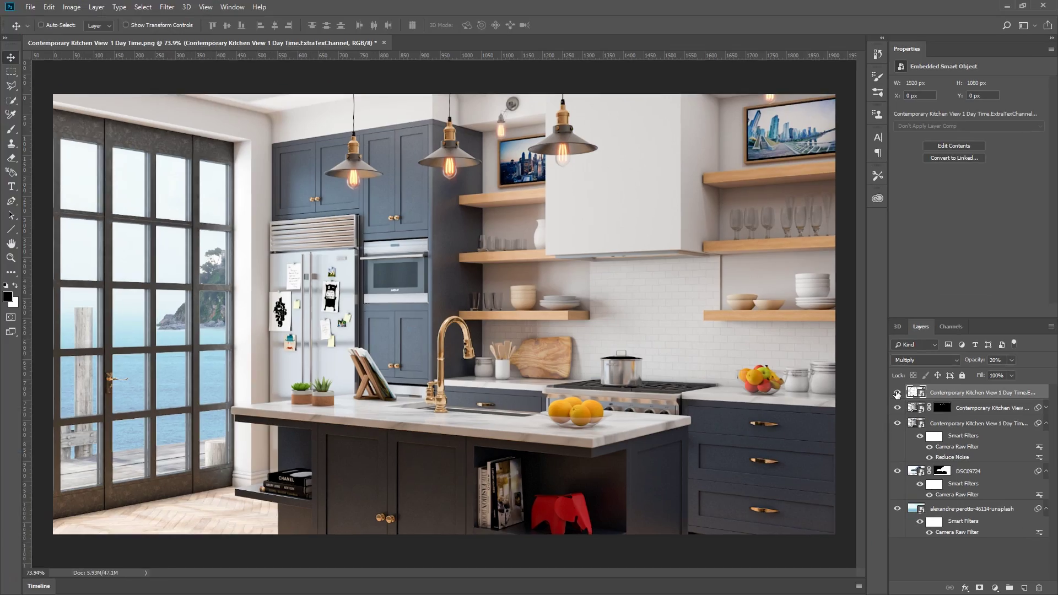
Toggle the ExtraTexChannel layer to compare, then drag the Diffuse pass onto the canvas
{"action": "left_click", "coordinate": [897, 392]}
{"action": "left_click", "coordinate": [897, 393]}
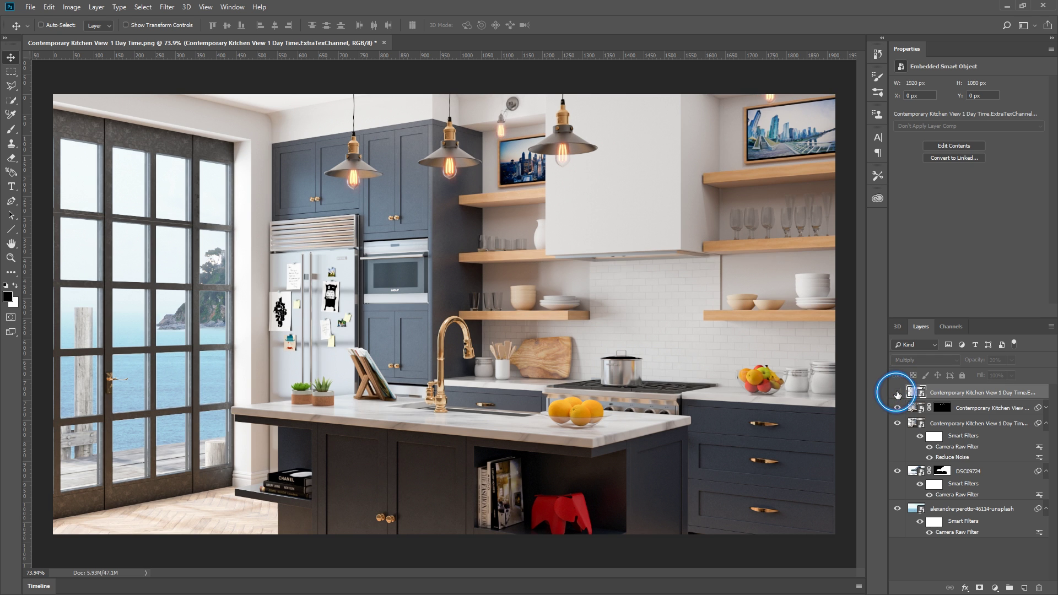
{"action": "left_click", "coordinate": [897, 393]}
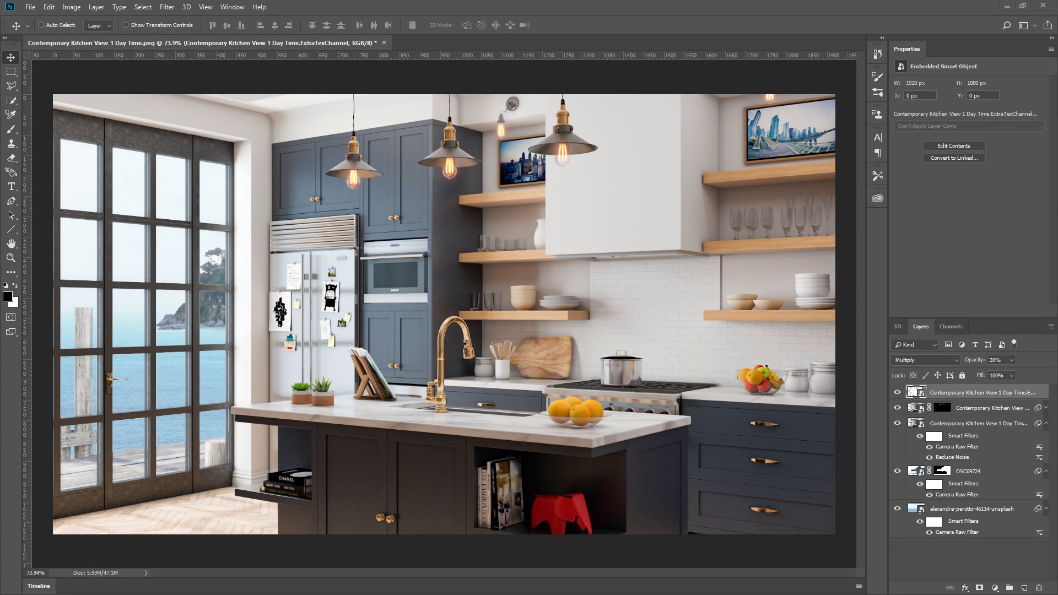
{"action": "key", "text": "alt+Tab"}
{"action": "left_click_drag", "start_coordinate": [670, 198], "coordinate": [126, 284]}
Set the placed Diffuse layer to Soft Light and toggle it to compare
{"action": "key", "text": "Return"}
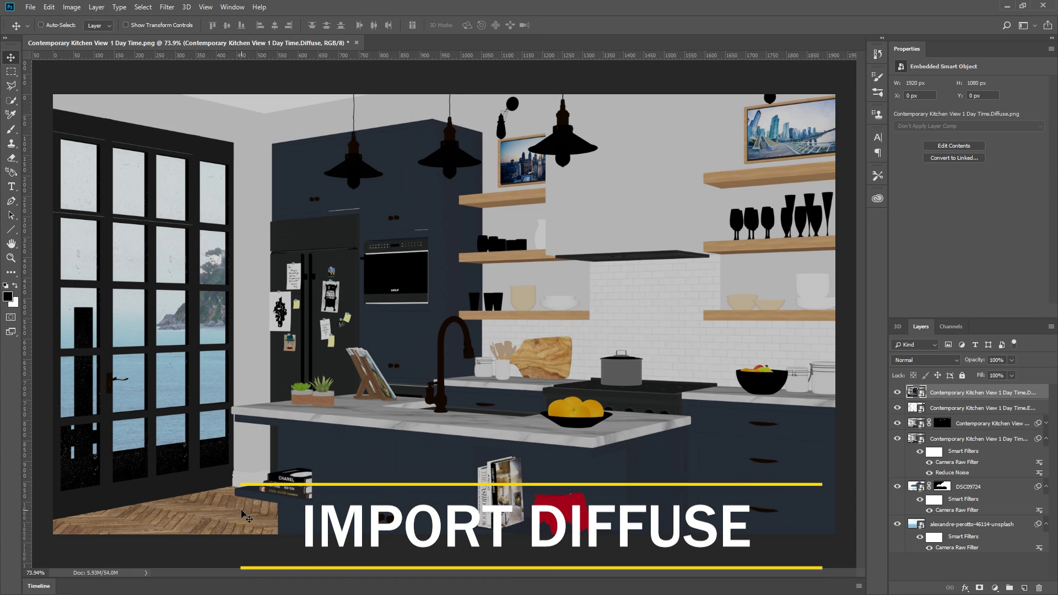
{"action": "left_click", "coordinate": [926, 360]}
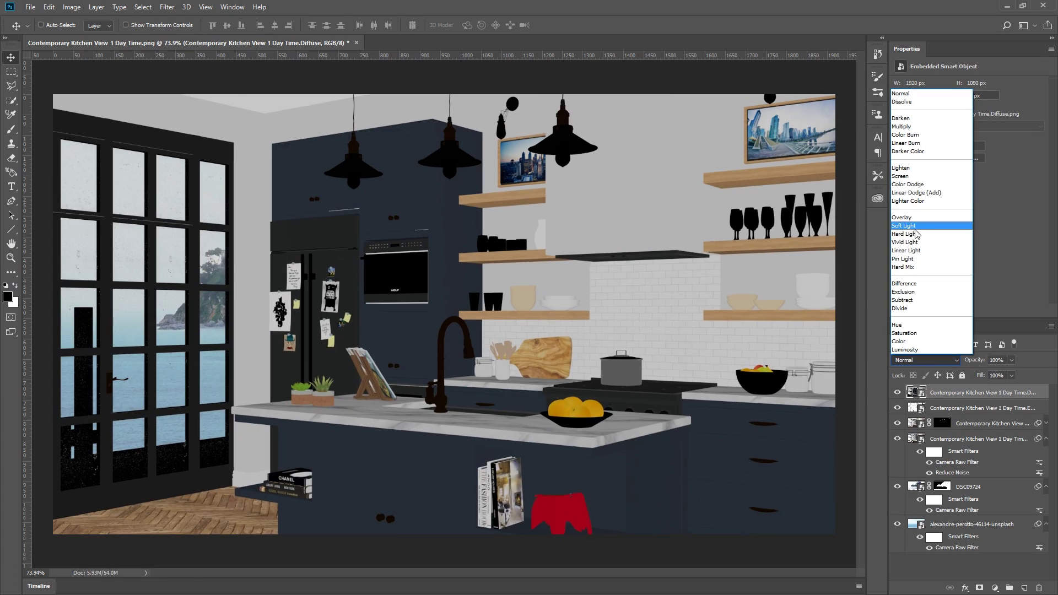
{"action": "left_click", "coordinate": [516, 303]}
{"action": "left_click", "coordinate": [485, 585]}
{"action": "left_click", "coordinate": [485, 586]}
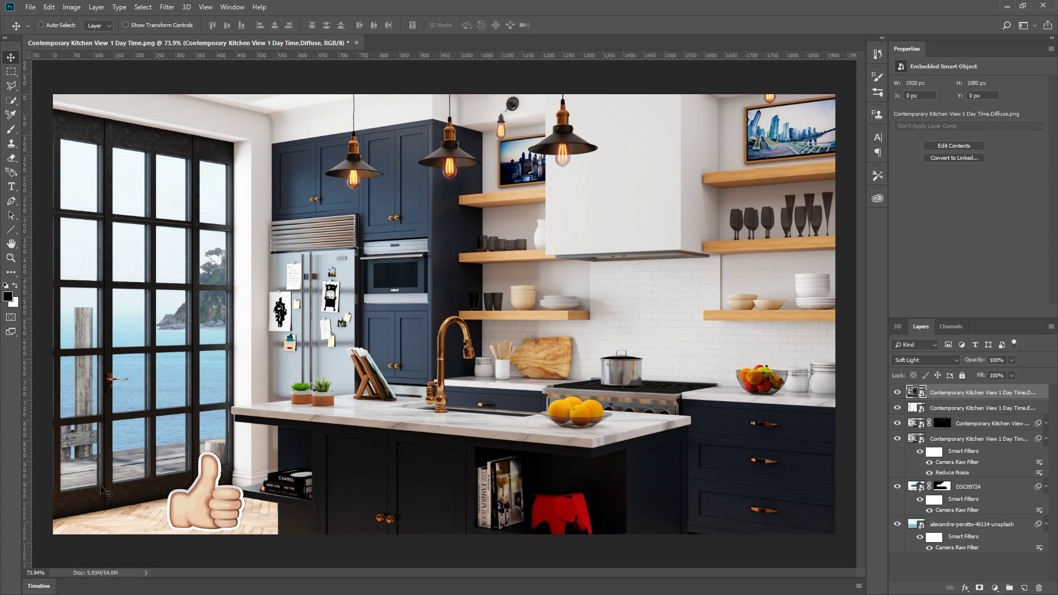
{"action": "left_click", "coordinate": [897, 392]}
{"action": "left_click", "coordinate": [898, 393]}
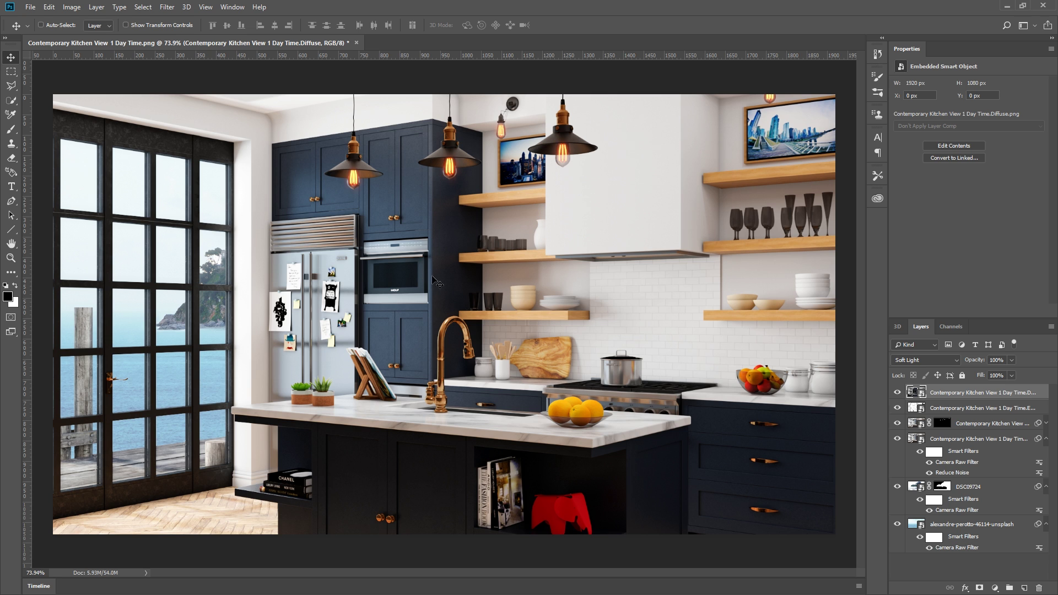
Try a Polygonal Lasso floor mask on the Diffuse layer, then delete the mask
{"action": "scroll", "coordinate": [228, 528], "scroll_direction": "up", "scroll_amount": 5}
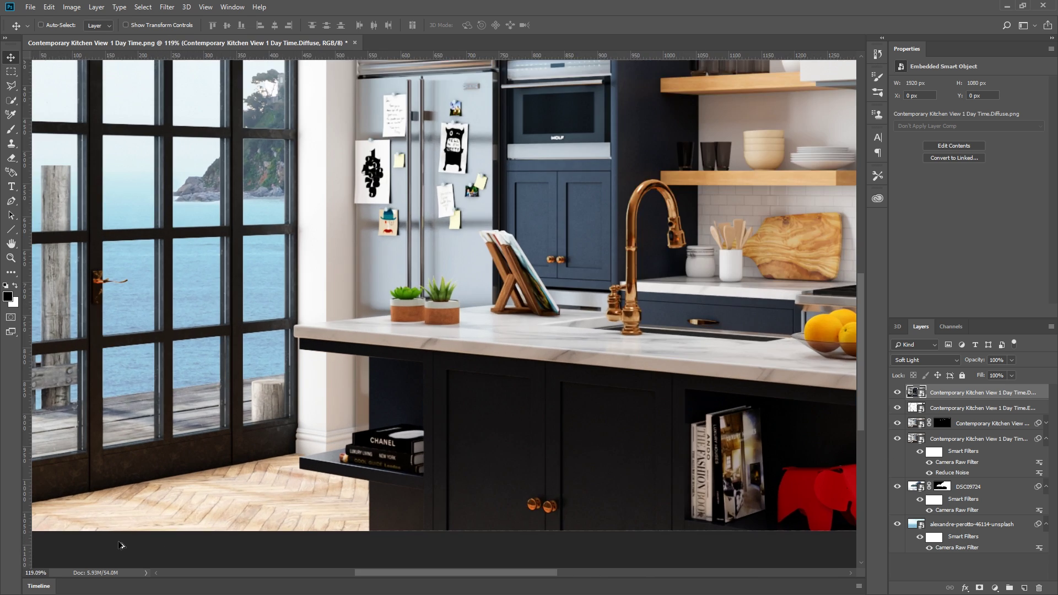
{"action": "left_click", "coordinate": [11, 85]}
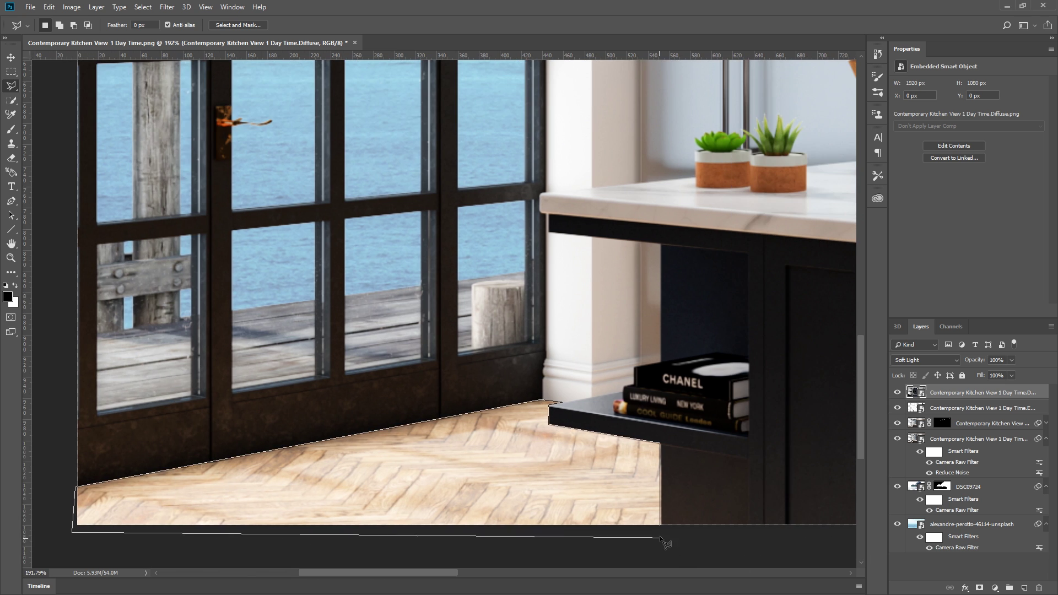
{"action": "left_click", "coordinate": [980, 588]}
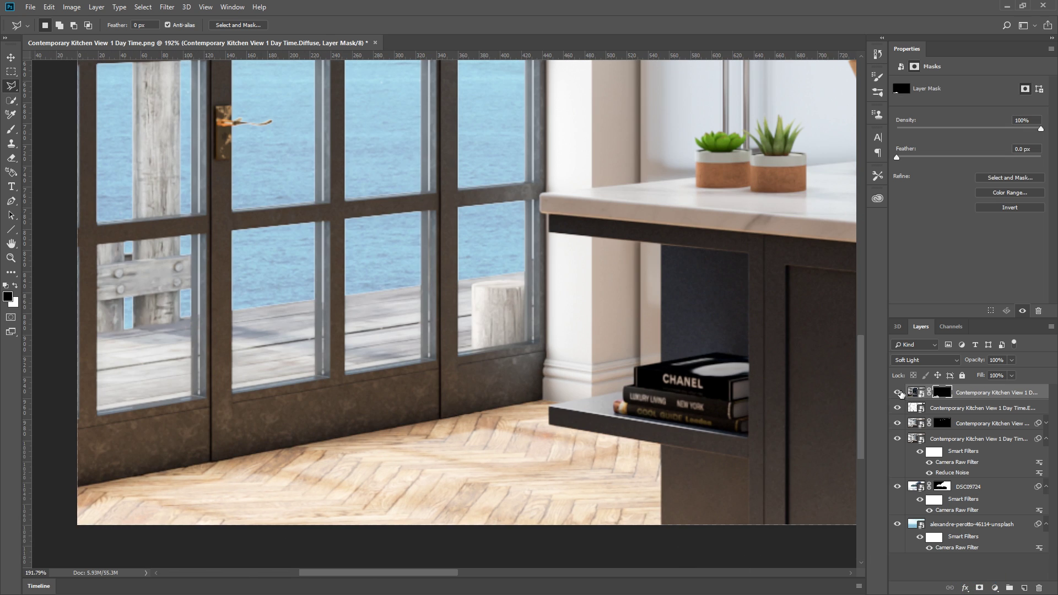
{"action": "left_click", "coordinate": [898, 393]}
{"action": "left_click", "coordinate": [898, 392]}
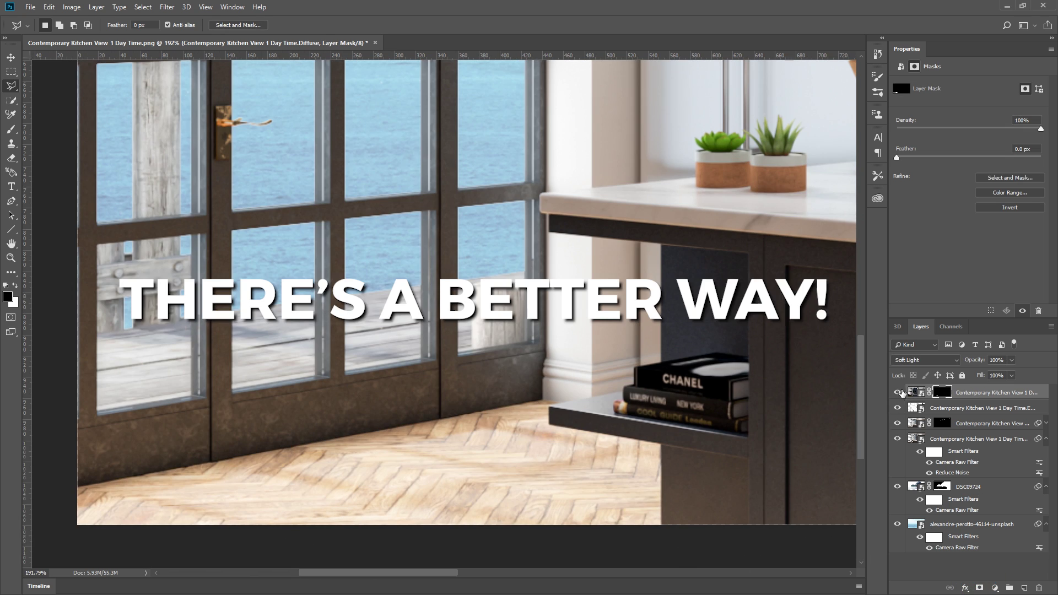
{"action": "right_click", "coordinate": [944, 396]}
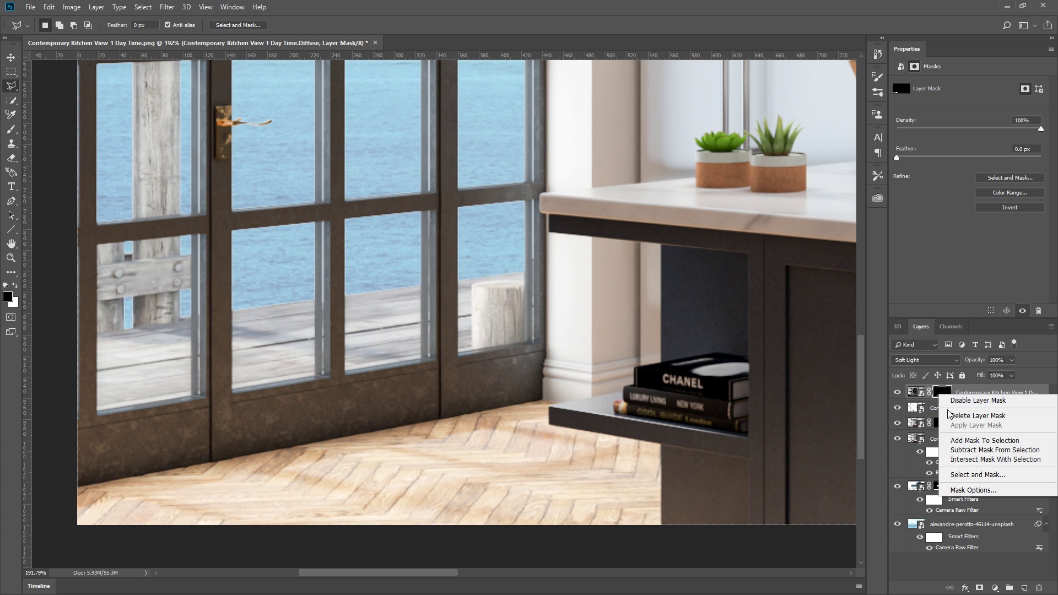
{"action": "left_click", "coordinate": [973, 417]}
{"action": "scroll", "coordinate": [322, 472], "scroll_direction": "down", "scroll_amount": 5}
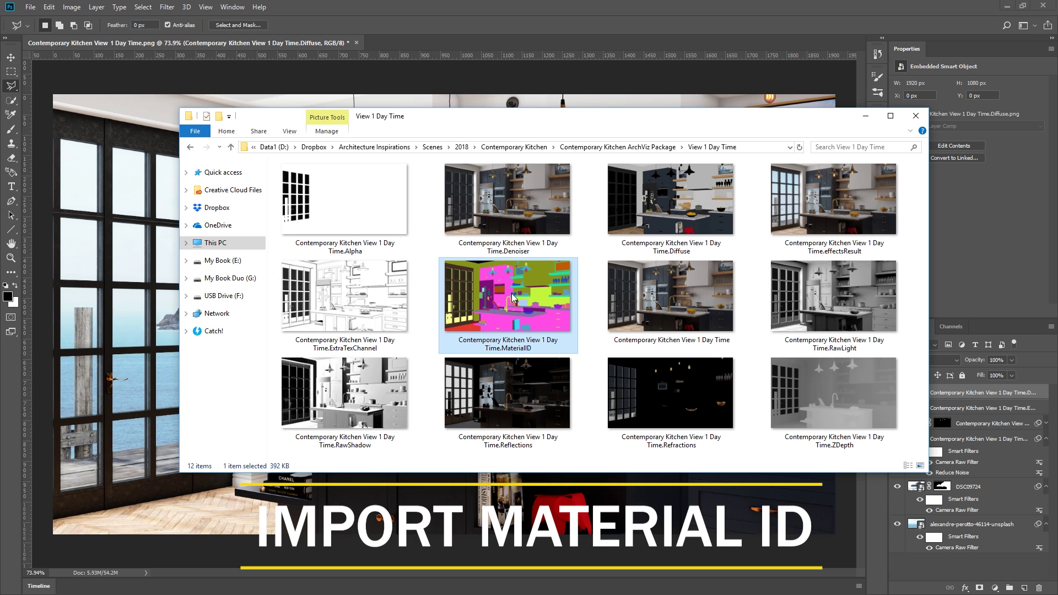
Place the MaterialID pass on top and Magic Wand-select its red floor region
{"action": "left_click_drag", "start_coordinate": [513, 297], "coordinate": [378, 502]}
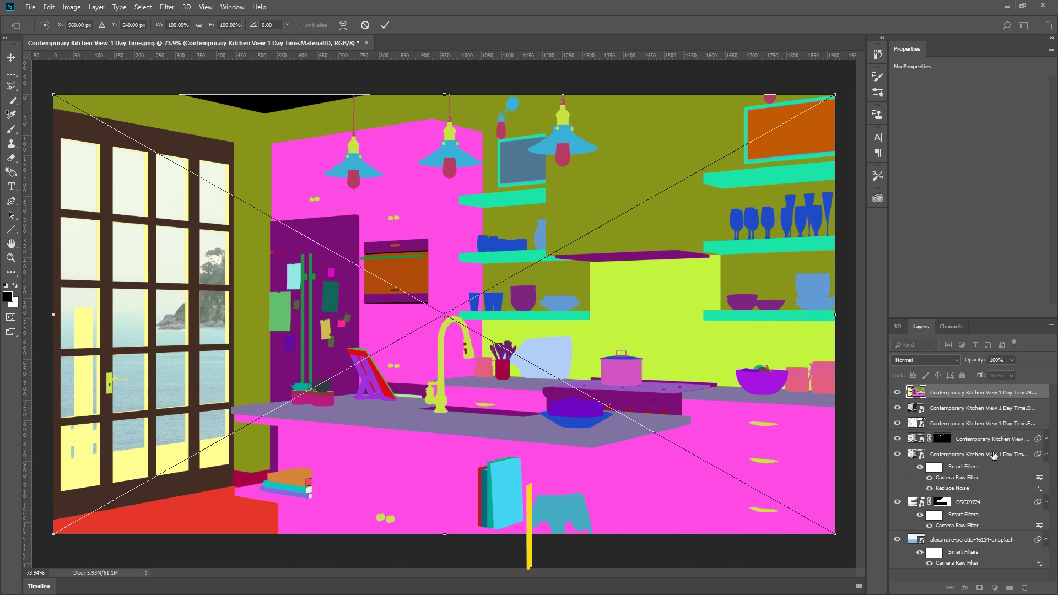
{"action": "key", "text": "Return"}
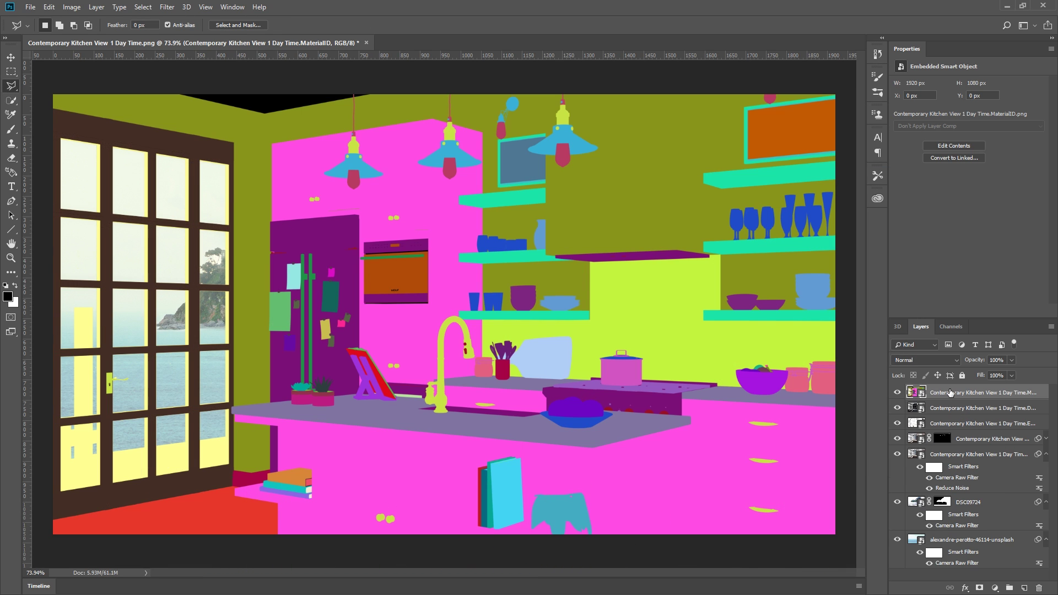
{"action": "key", "text": "w"}
{"action": "left_click", "coordinate": [897, 393]}
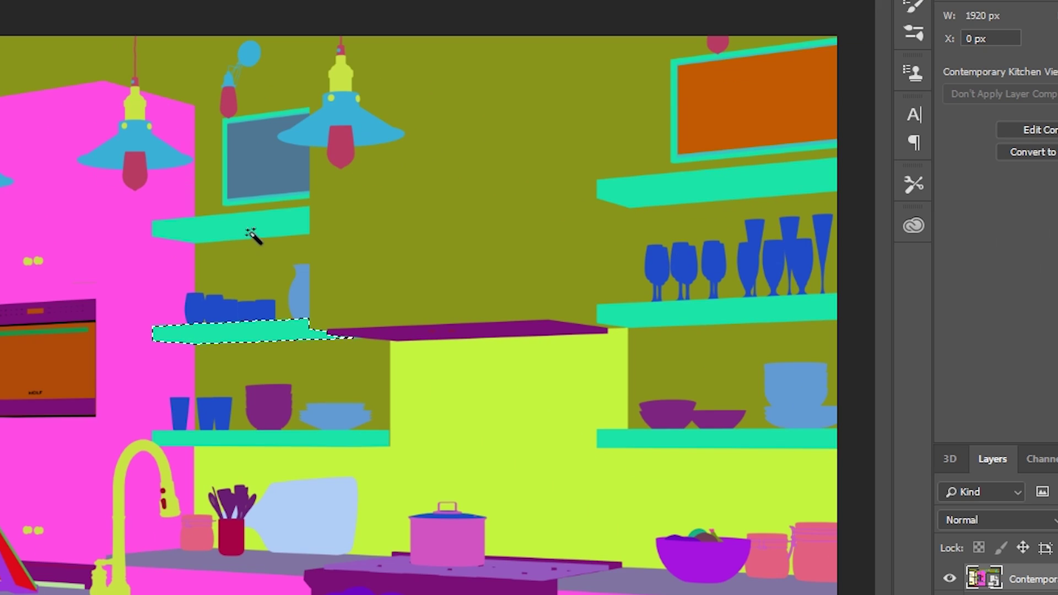
{"action": "left_click", "coordinate": [258, 230]}
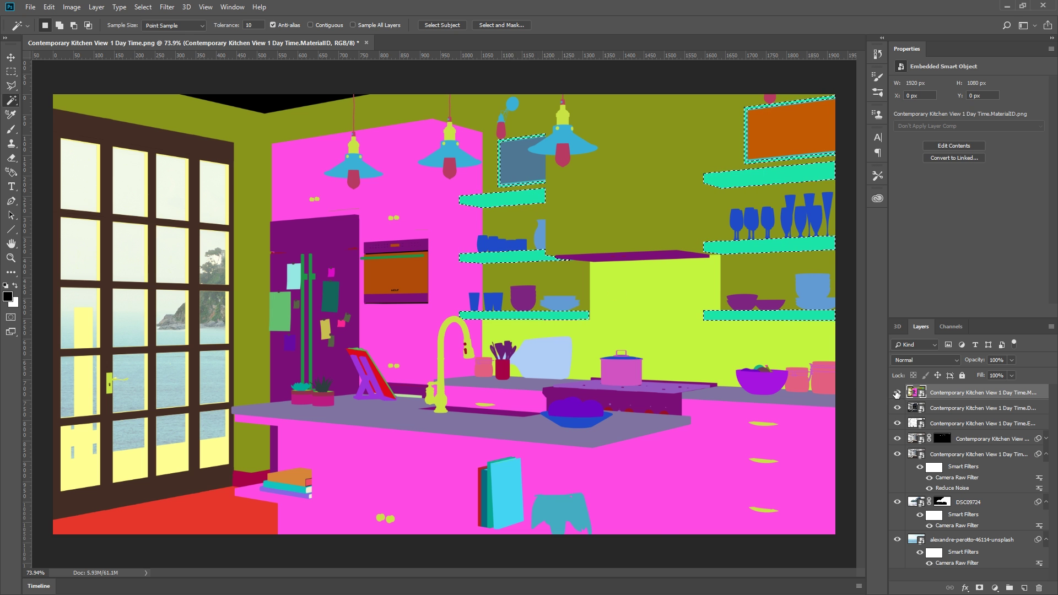
{"action": "left_click", "coordinate": [897, 393]}
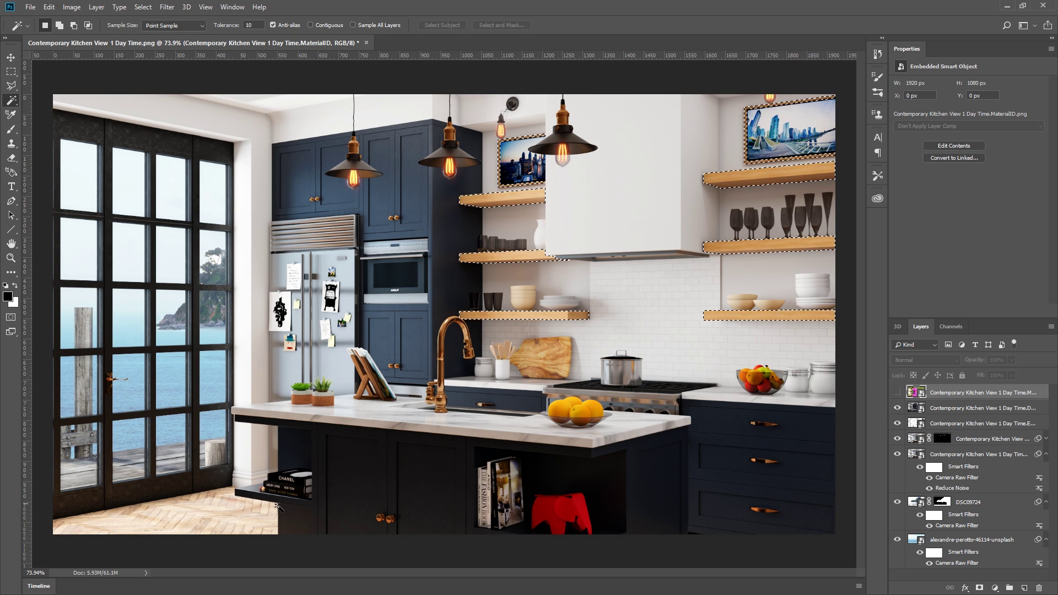
{"action": "key", "text": "ctrl+comma"}
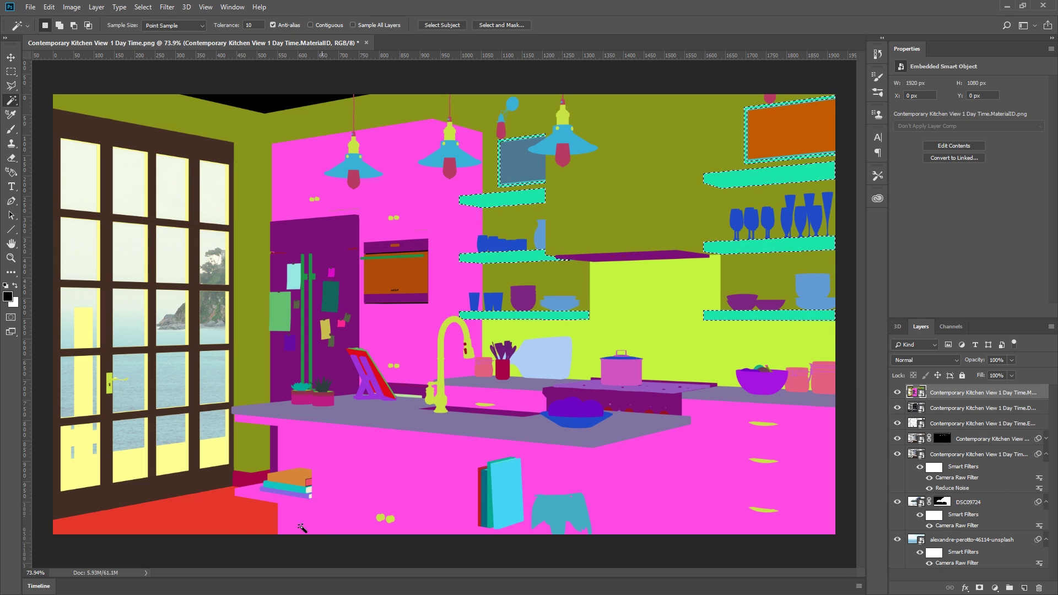
{"action": "left_click", "coordinate": [237, 524]}
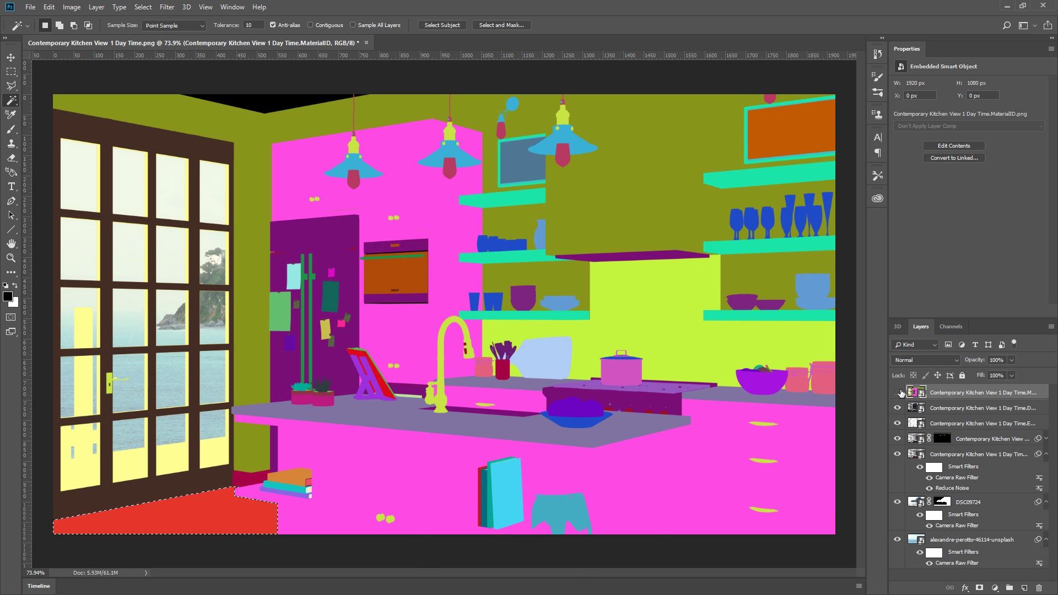
{"action": "left_click", "coordinate": [900, 393]}
Mask the Diffuse layer with the floor selection and toggle it to compare the floor
{"action": "left_click", "coordinate": [928, 409]}
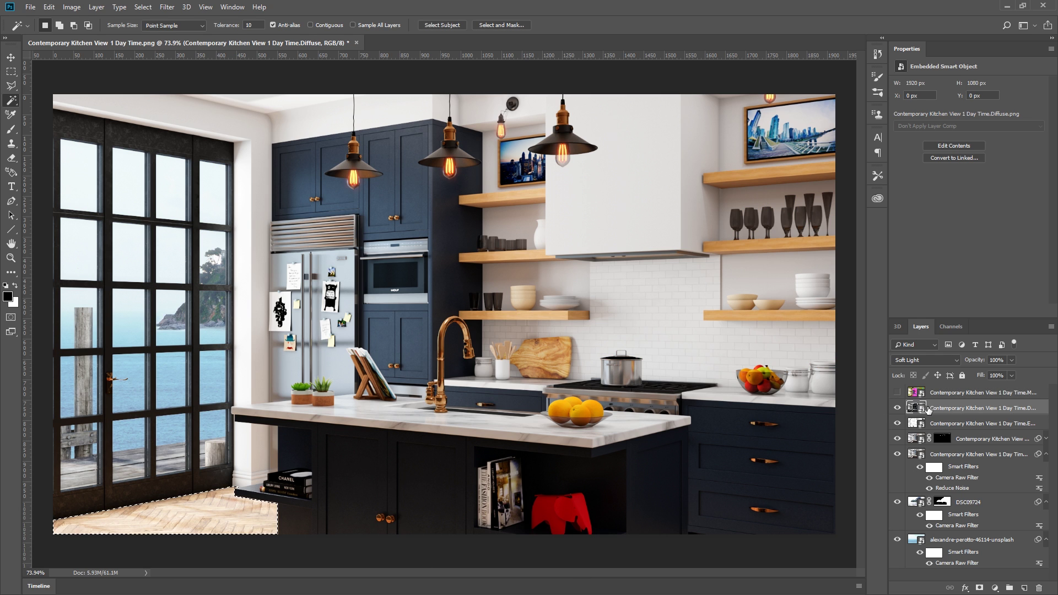
{"action": "left_click", "coordinate": [980, 588]}
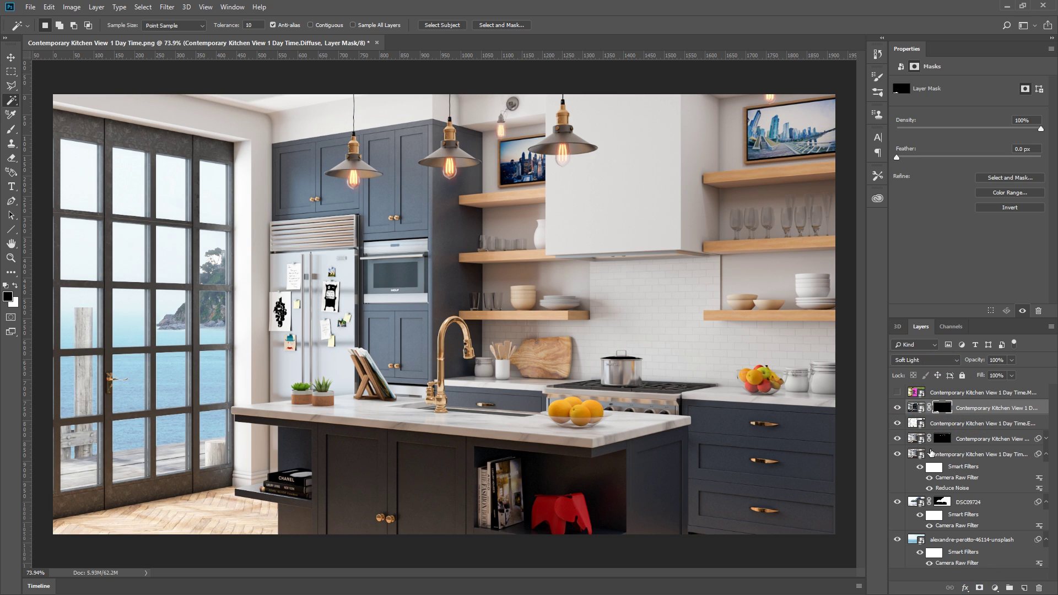
{"action": "left_click", "coordinate": [898, 408]}
{"action": "left_click", "coordinate": [897, 408]}
{"action": "scroll", "coordinate": [240, 544], "scroll_direction": "up", "scroll_amount": 6}
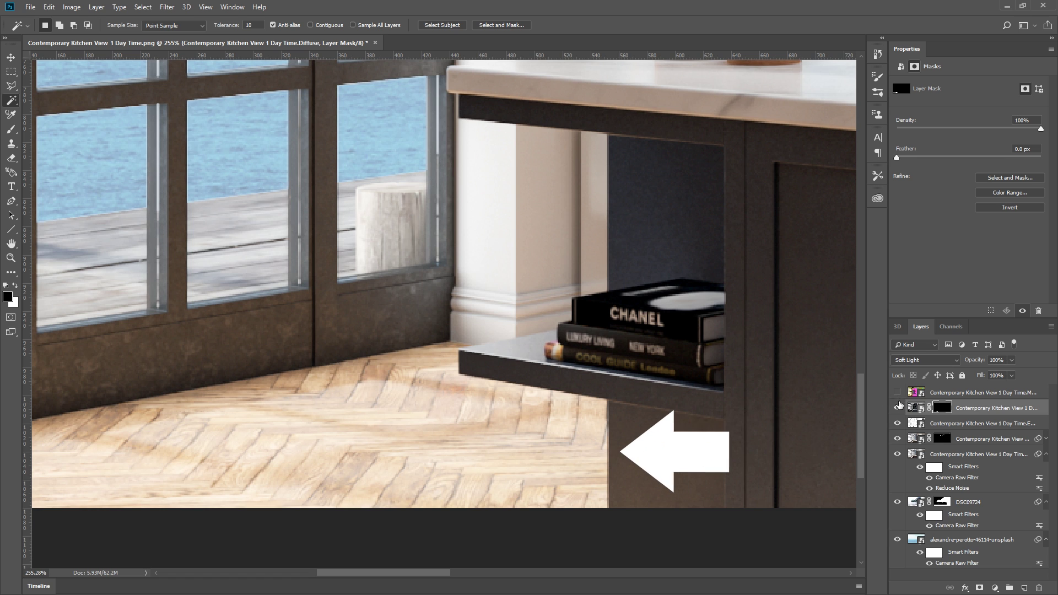
{"action": "left_click", "coordinate": [897, 408]}
{"action": "left_click", "coordinate": [897, 408]}
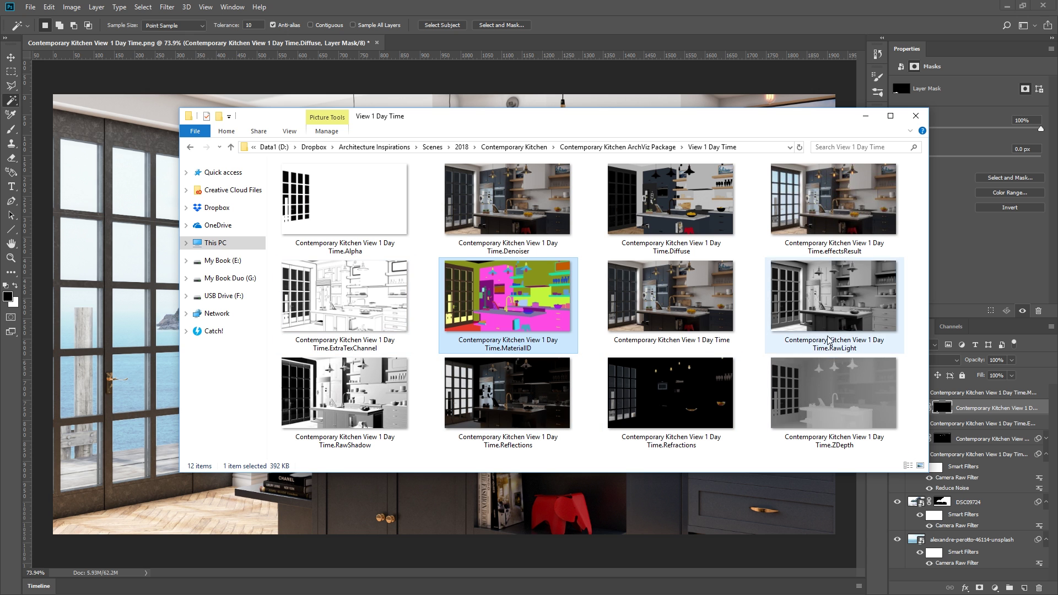
Place the RawLight pass in Soft Light at 20% opacity
{"action": "left_click", "coordinate": [818, 306]}
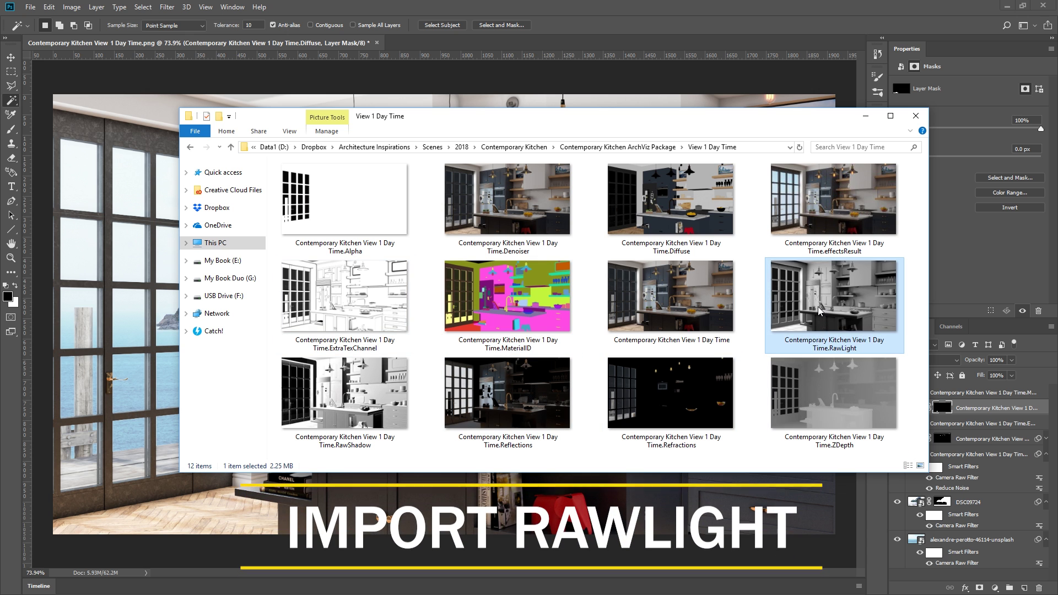
{"action": "left_click_drag", "start_coordinate": [818, 306], "coordinate": [608, 507]}
{"action": "key", "text": "Return"}
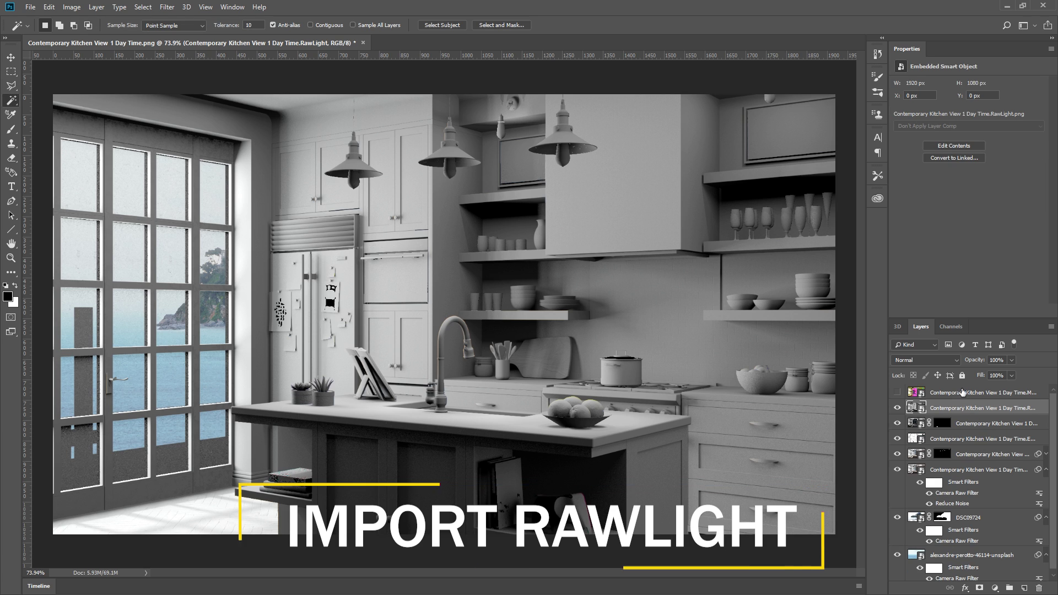
{"action": "left_click", "coordinate": [952, 359]}
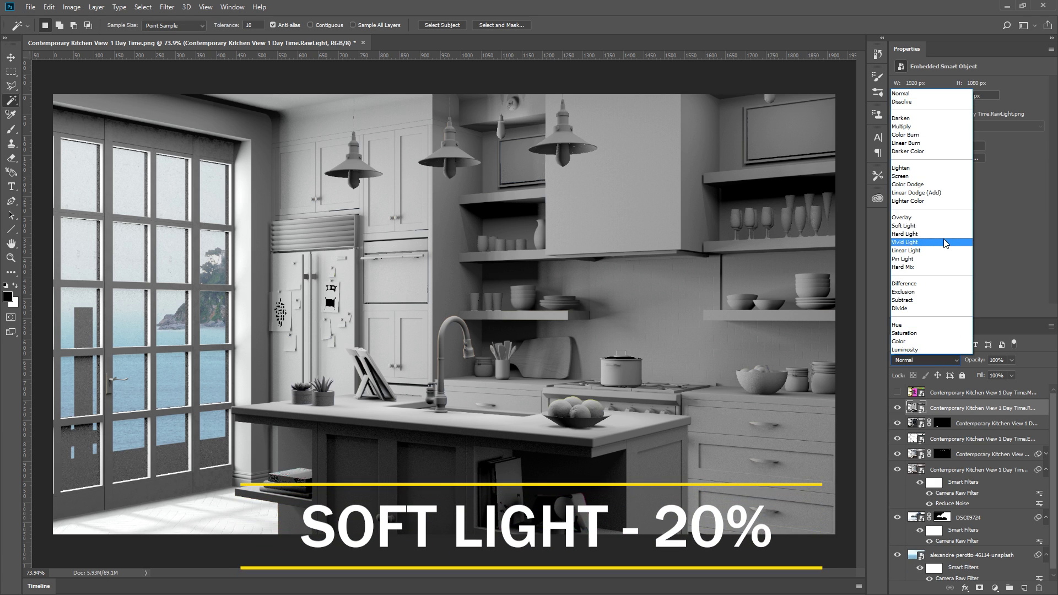
{"action": "left_click", "coordinate": [937, 226]}
{"action": "left_click", "coordinate": [1012, 362]}
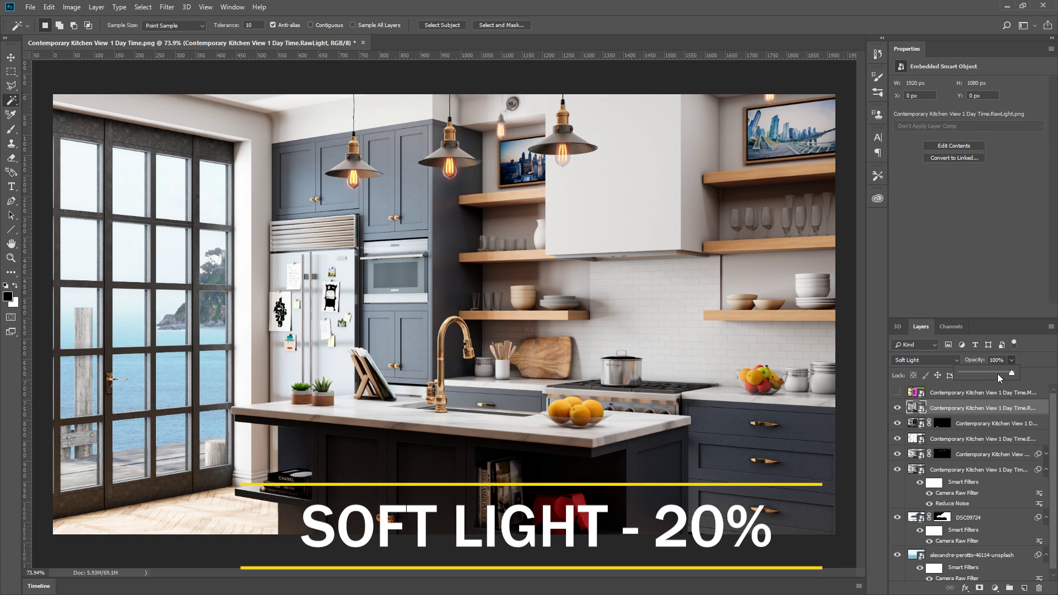
{"action": "left_click_drag", "start_coordinate": [973, 371], "coordinate": [971, 369]}
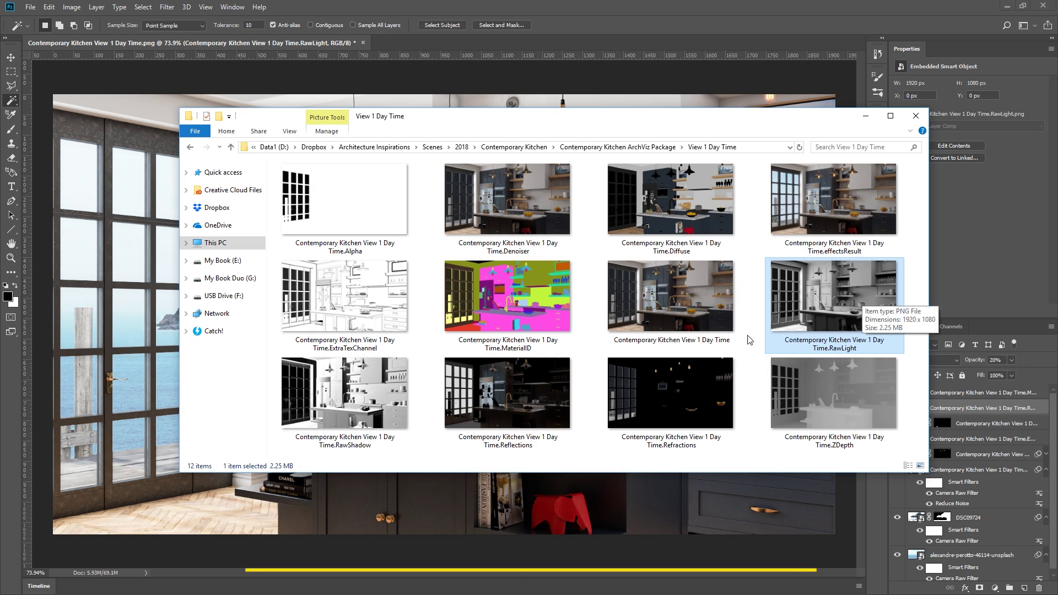
Place the RawShadow pass in Soft Light at about 25% opacity
{"action": "left_click", "coordinate": [389, 396]}
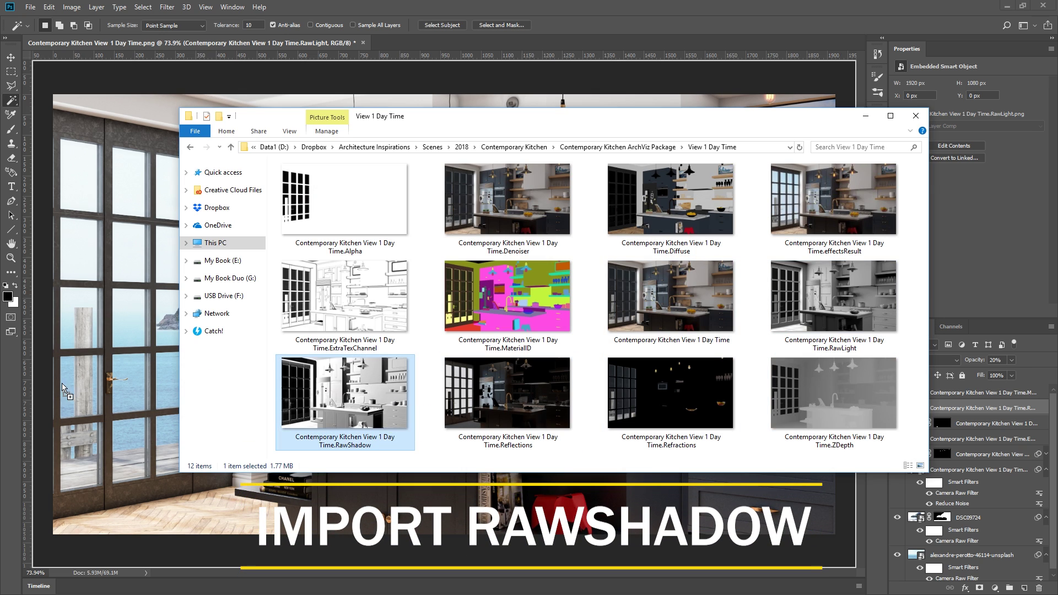
{"action": "left_click_drag", "start_coordinate": [389, 395], "coordinate": [174, 401]}
{"action": "key", "text": "Return"}
{"action": "left_click", "coordinate": [926, 360]}
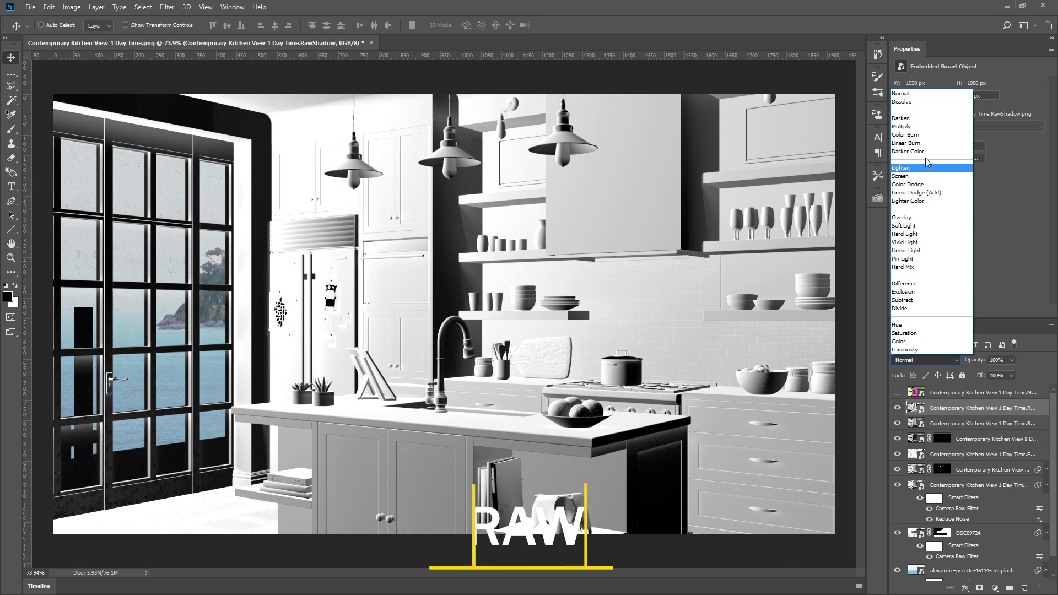
{"action": "left_click", "coordinate": [926, 226]}
{"action": "left_click", "coordinate": [1012, 360]}
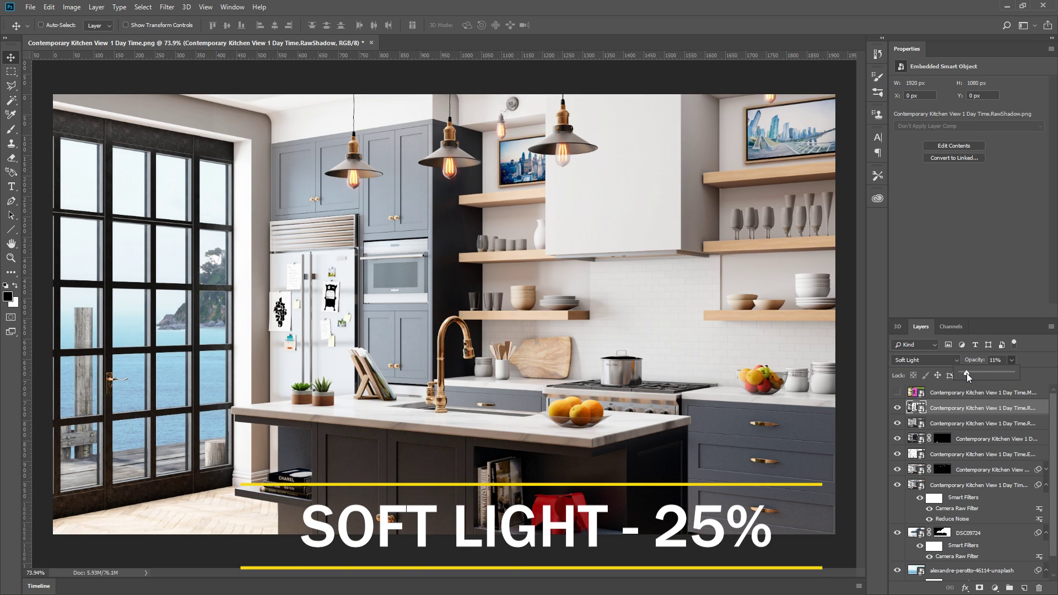
{"action": "left_click_drag", "start_coordinate": [966, 372], "coordinate": [976, 373]}
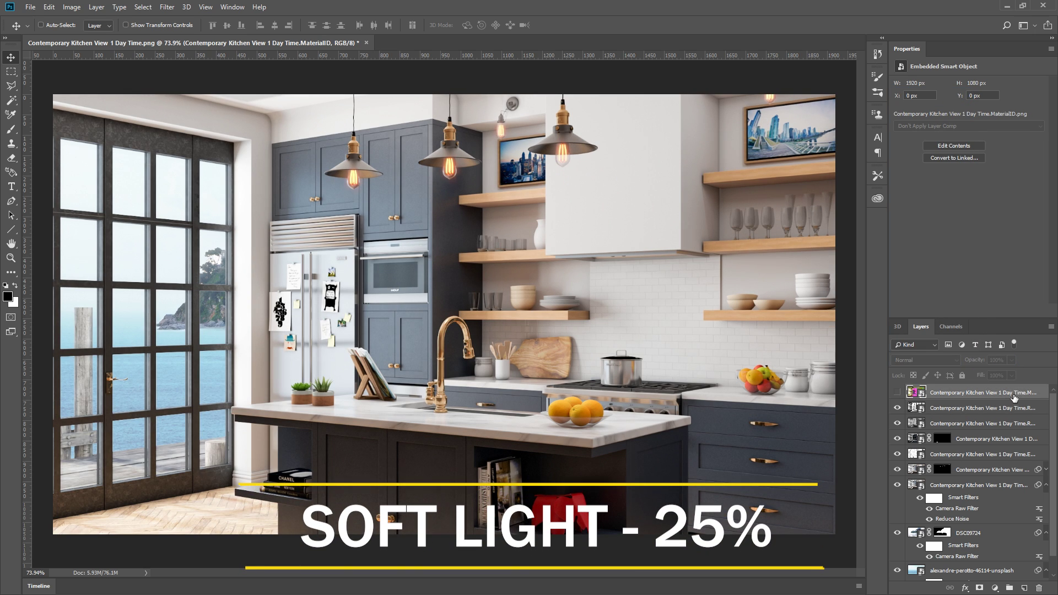
Toggle the RawShadow layer off and on repeatedly to compare the deepened shadows
{"action": "left_click", "coordinate": [897, 408]}
{"action": "left_click", "coordinate": [898, 408]}
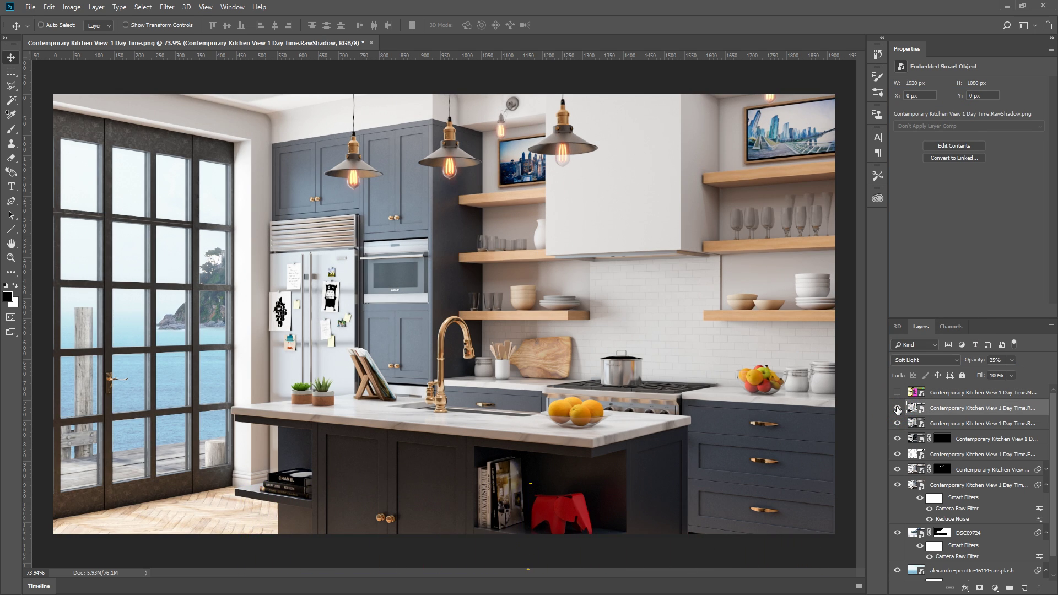
{"action": "left_click", "coordinate": [897, 408]}
{"action": "left_click", "coordinate": [897, 408]}
{"action": "left_click", "coordinate": [897, 408]}
{"action": "left_click", "coordinate": [897, 408]}
{"action": "left_click", "coordinate": [897, 408]}
{"action": "left_click", "coordinate": [897, 408]}
Duplicate the sea photo layer above the render passes and set the copy to Linear Burn
{"action": "scroll", "coordinate": [204, 344], "scroll_direction": "up", "scroll_amount": 5}
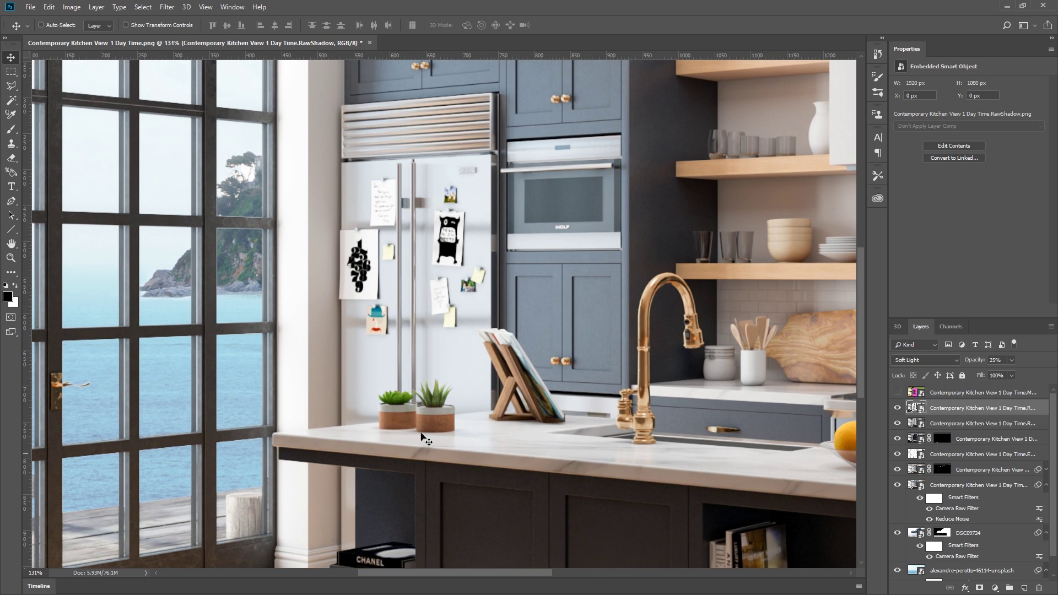
{"action": "scroll", "coordinate": [970, 496], "scroll_direction": "down", "scroll_amount": 1}
{"action": "key", "text": "ctrl+0"}
{"action": "left_click", "coordinate": [942, 553]}
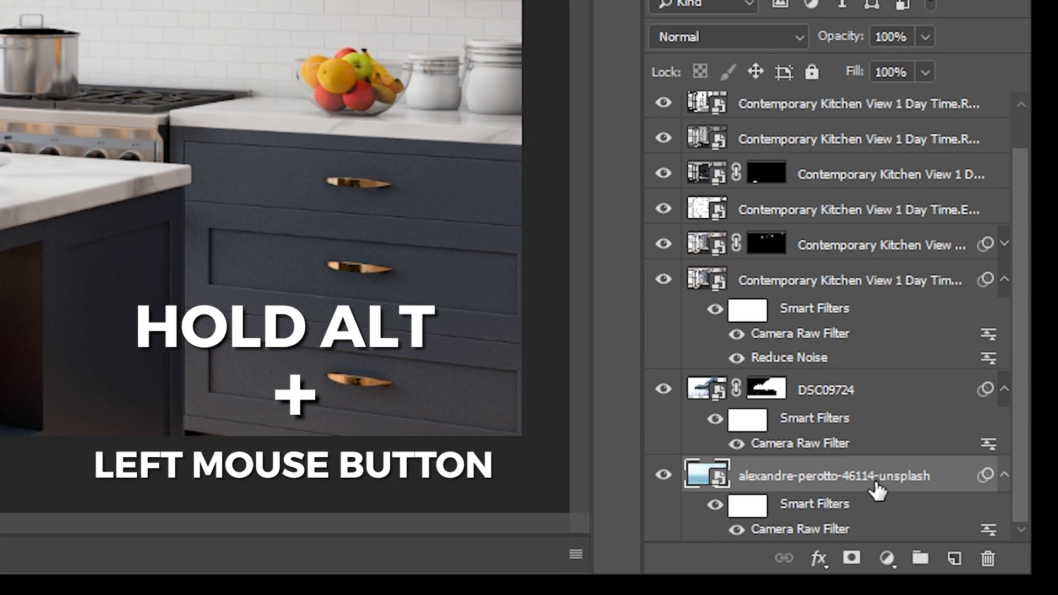
{"action": "left_click_drag", "start_coordinate": [876, 490], "coordinate": [851, 148]}
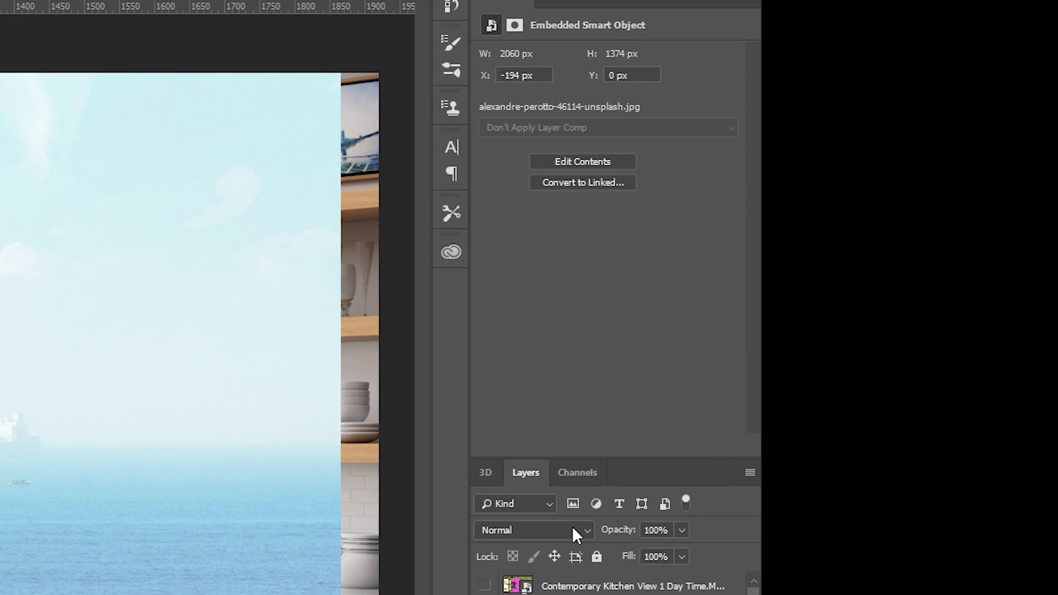
{"action": "left_click", "coordinate": [572, 529]}
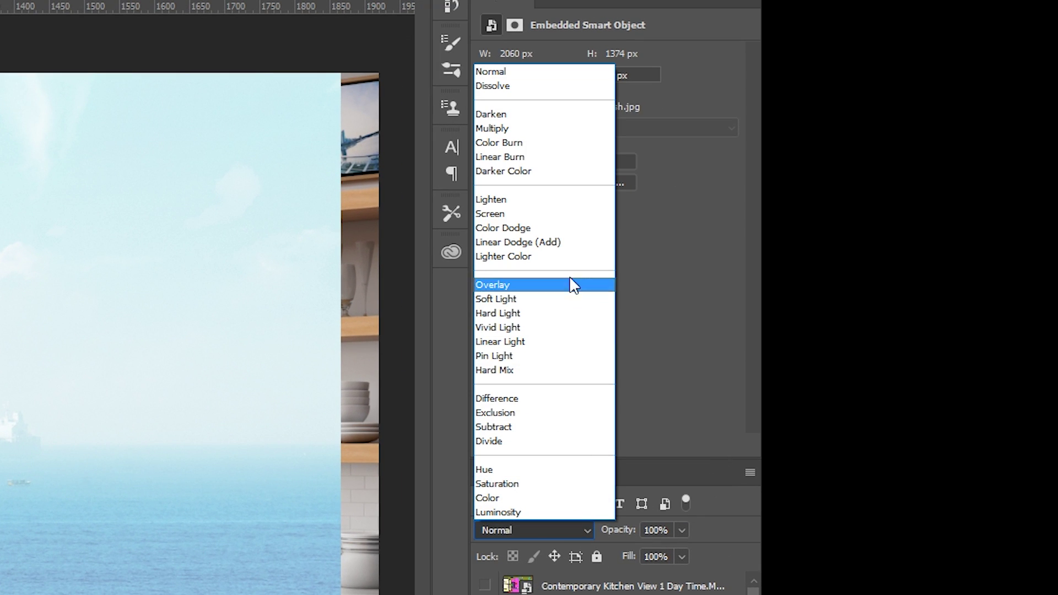
{"action": "left_click", "coordinate": [561, 157]}
{"action": "left_click", "coordinate": [546, 588]}
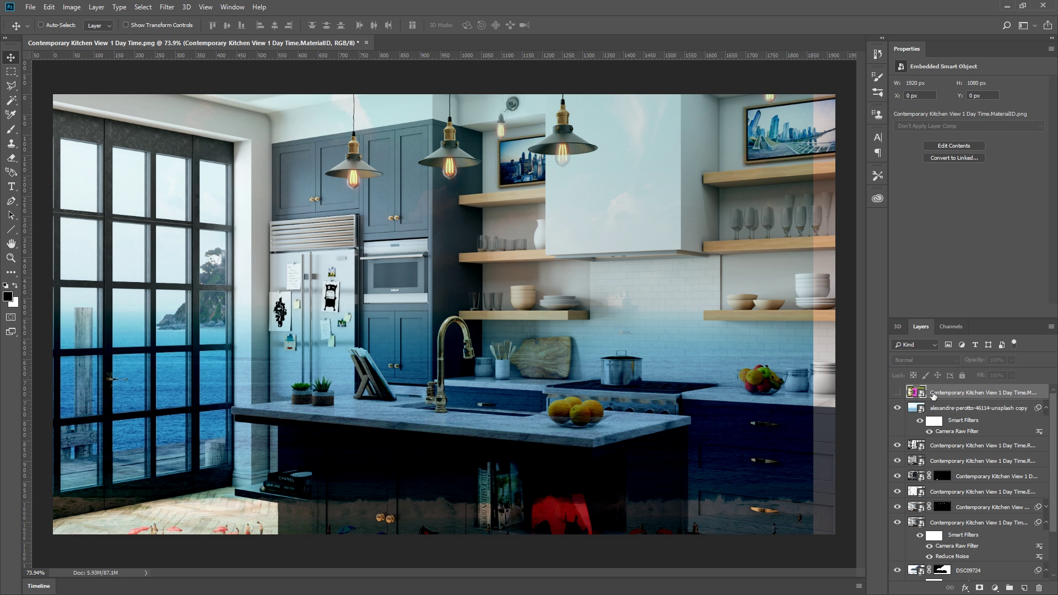
Magic Wand the fridge on the MaterialID pass and mask the sea photo copy to it
{"action": "left_click", "coordinate": [899, 393]}
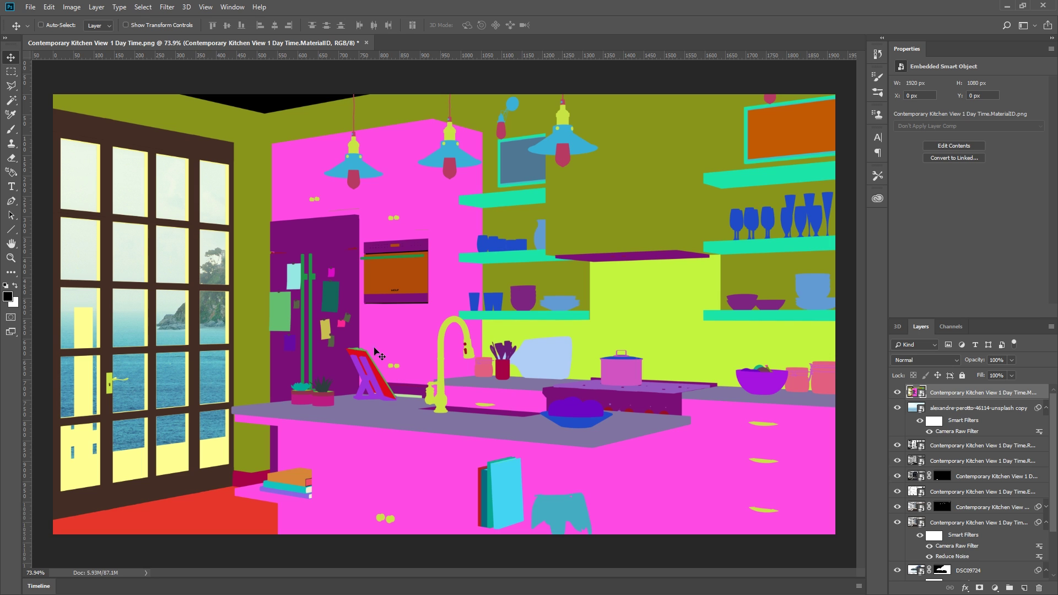
{"action": "key", "text": "w"}
{"action": "left_click", "coordinate": [341, 267]}
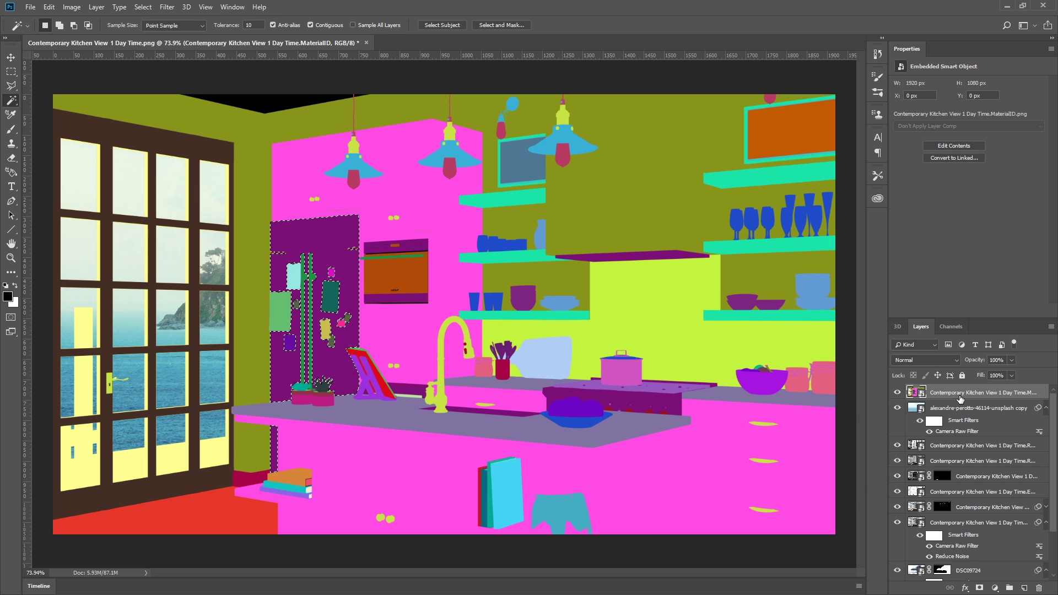
{"action": "key", "text": "ctrl+comma"}
{"action": "left_click", "coordinate": [959, 408]}
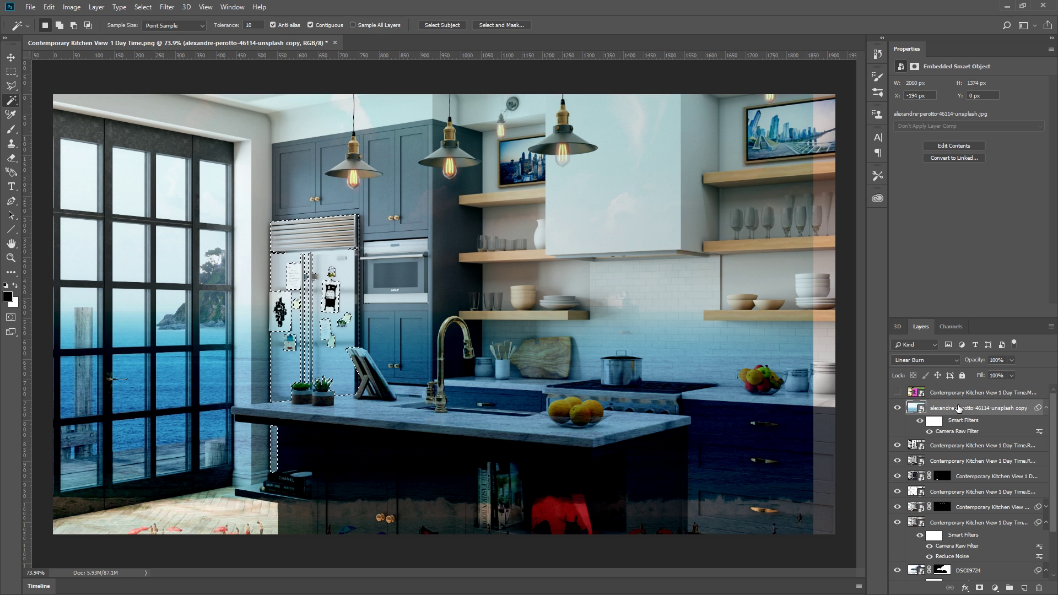
{"action": "left_click", "coordinate": [979, 587]}
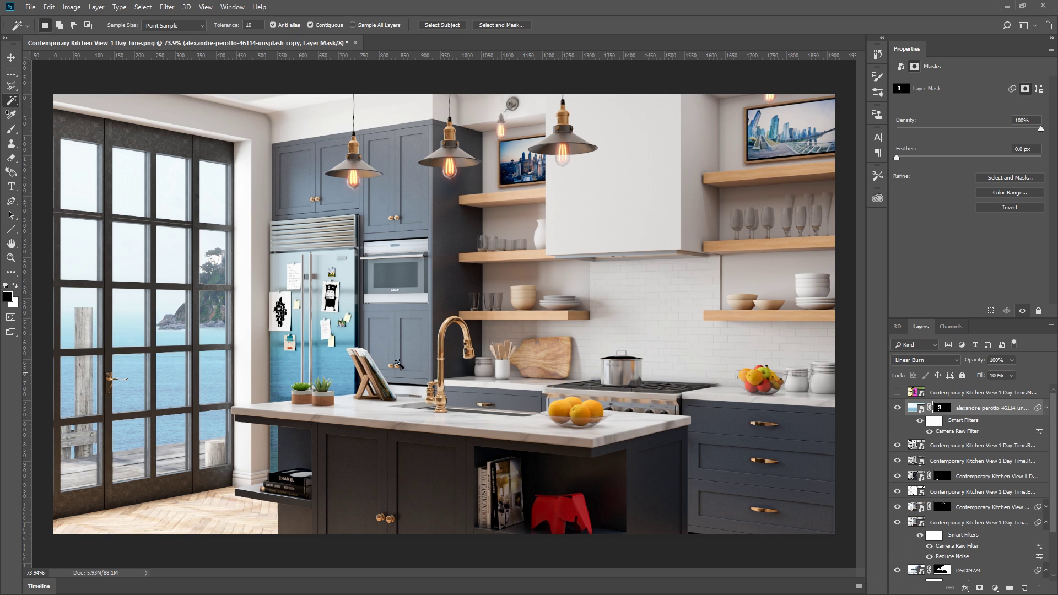
Try the sea copy at 36% opacity, compare it, then raise it to 100%
{"action": "left_click", "coordinate": [1012, 361]}
{"action": "left_click_drag", "start_coordinate": [976, 370], "coordinate": [980, 372]}
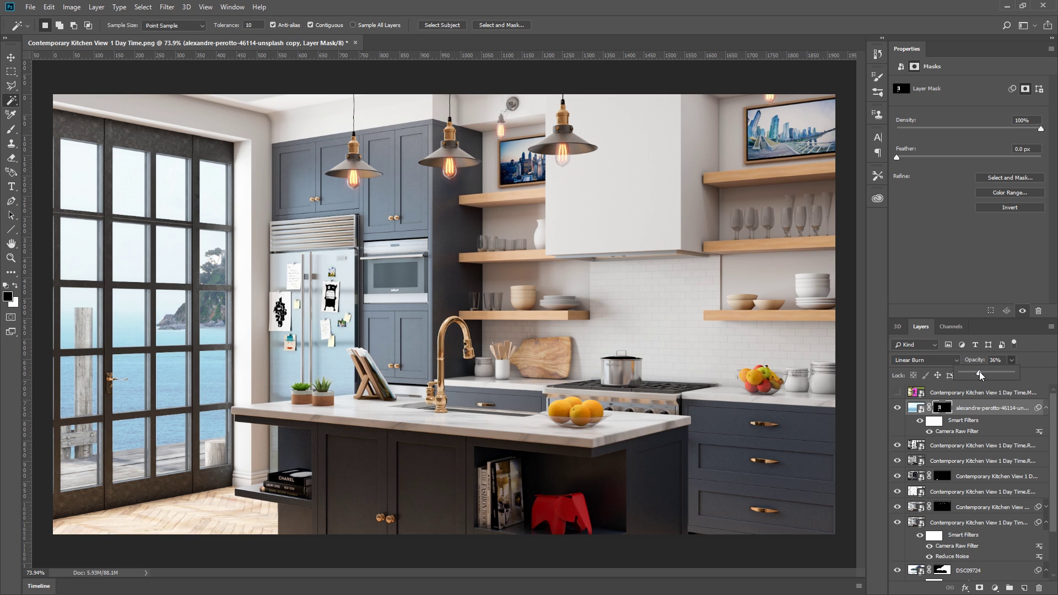
{"action": "left_click", "coordinate": [899, 409]}
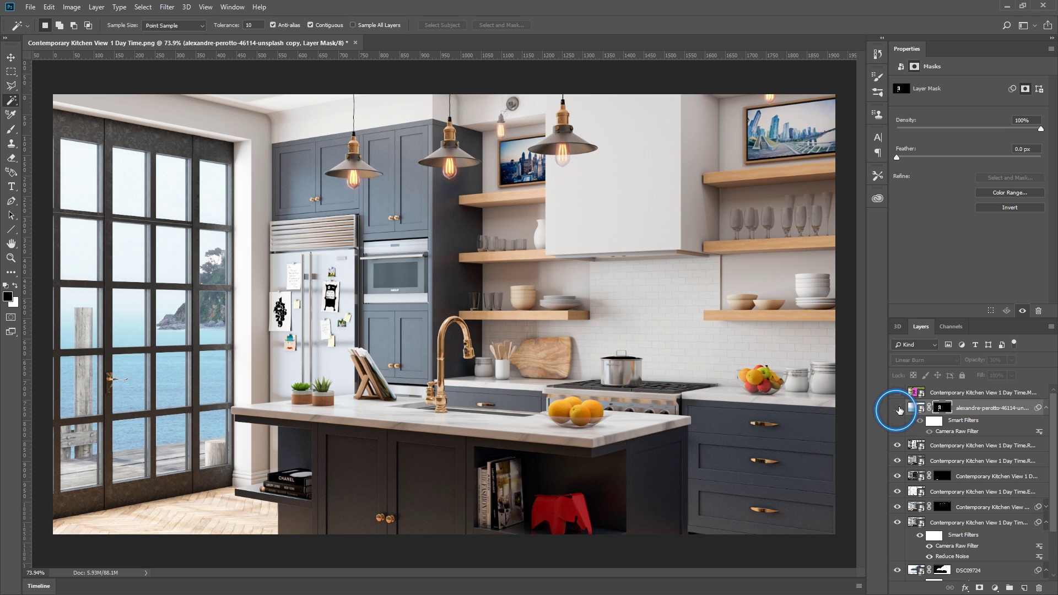
{"action": "left_click", "coordinate": [898, 408]}
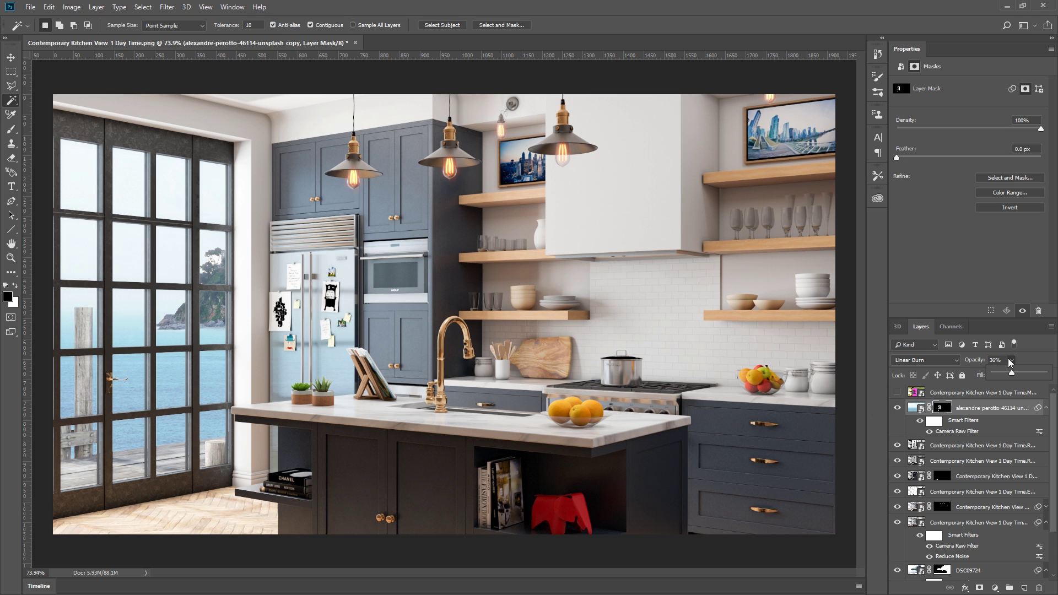
{"action": "left_click_drag", "start_coordinate": [1012, 373], "coordinate": [1034, 383]}
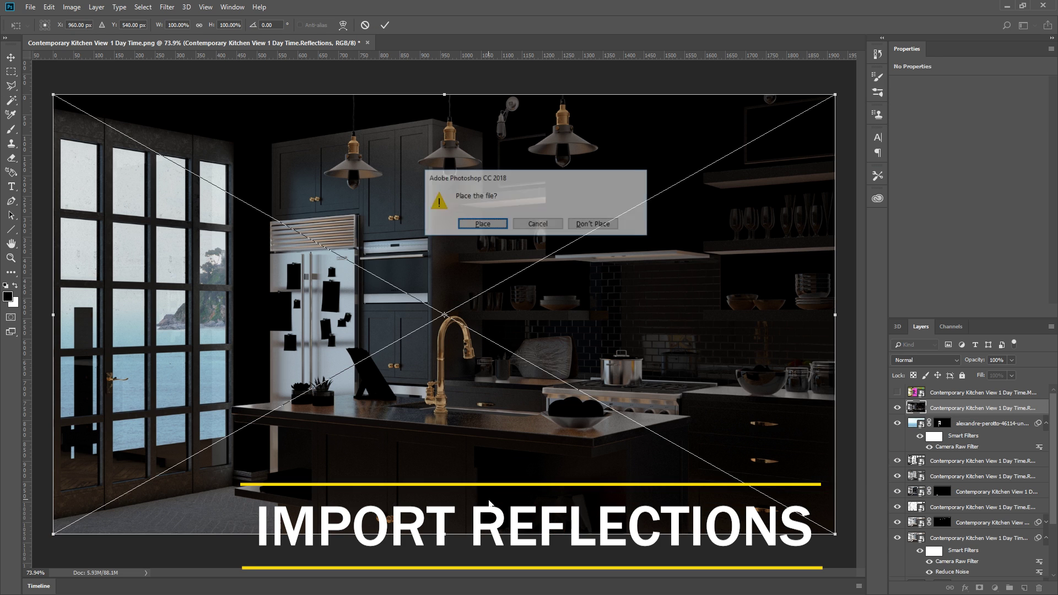
Commit the placed Reflections pass and blend it in Screen mode
{"action": "key", "text": "Return"}
{"action": "left_click", "coordinate": [934, 360]}
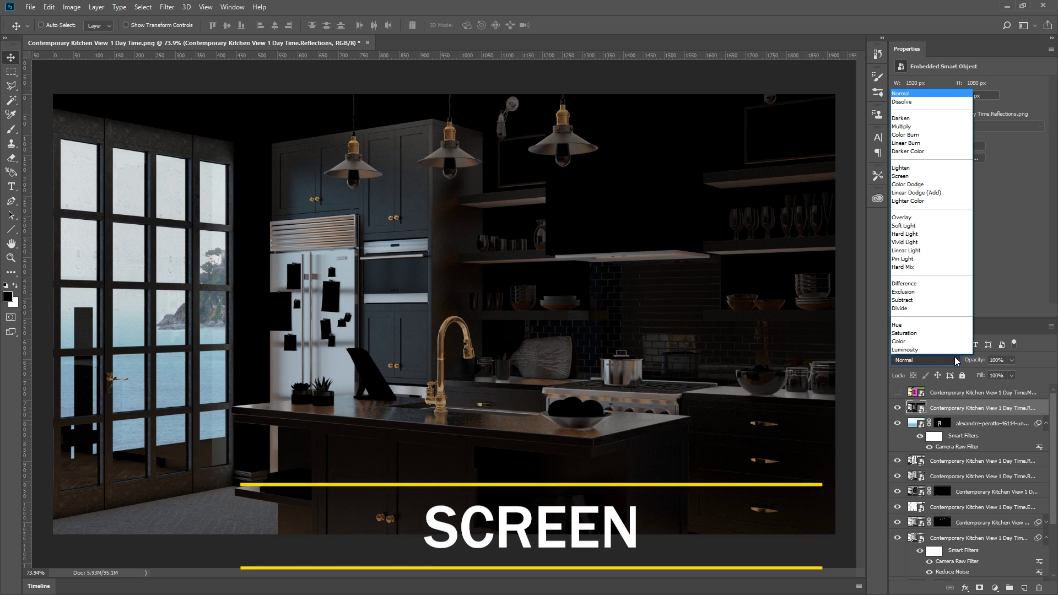
{"action": "left_click", "coordinate": [903, 176]}
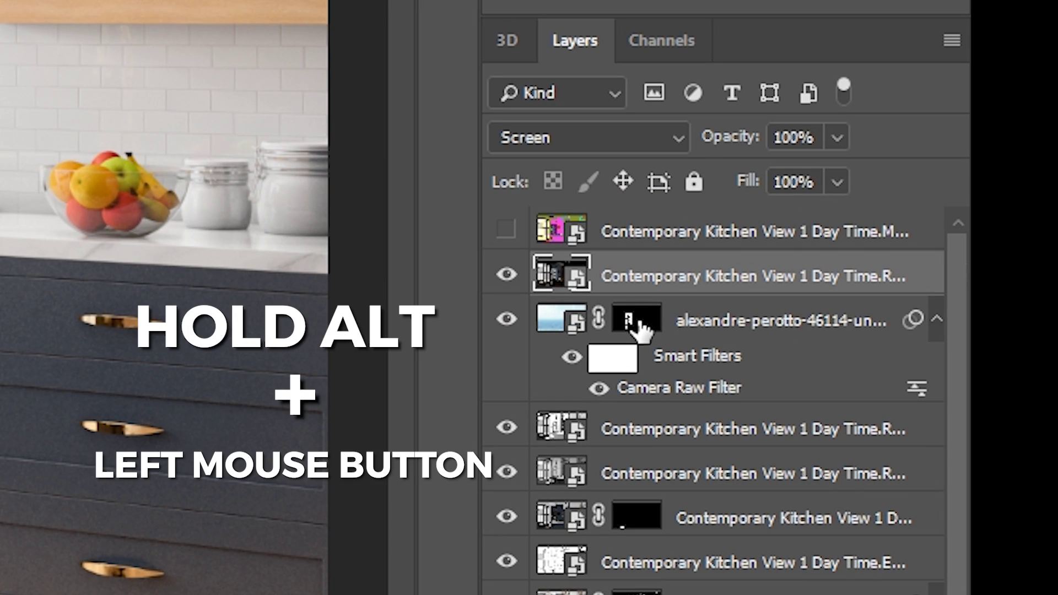
Copy the fridge mask onto the Reflections layer and set its opacity to about 72%
{"action": "left_click_drag", "start_coordinate": [634, 323], "coordinate": [656, 288]}
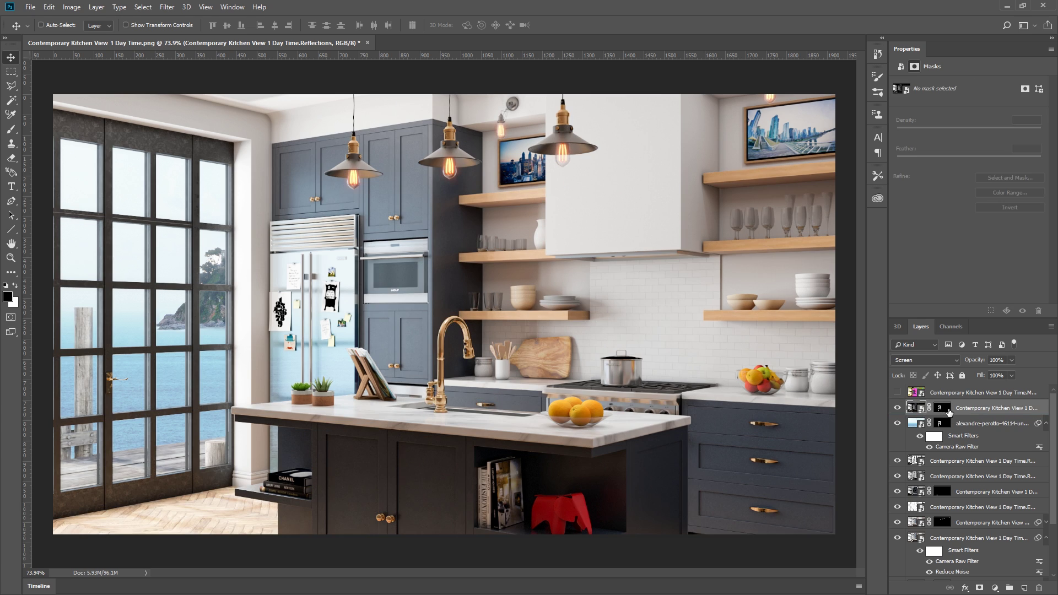
{"action": "left_click", "coordinate": [898, 408]}
{"action": "left_click", "coordinate": [898, 408]}
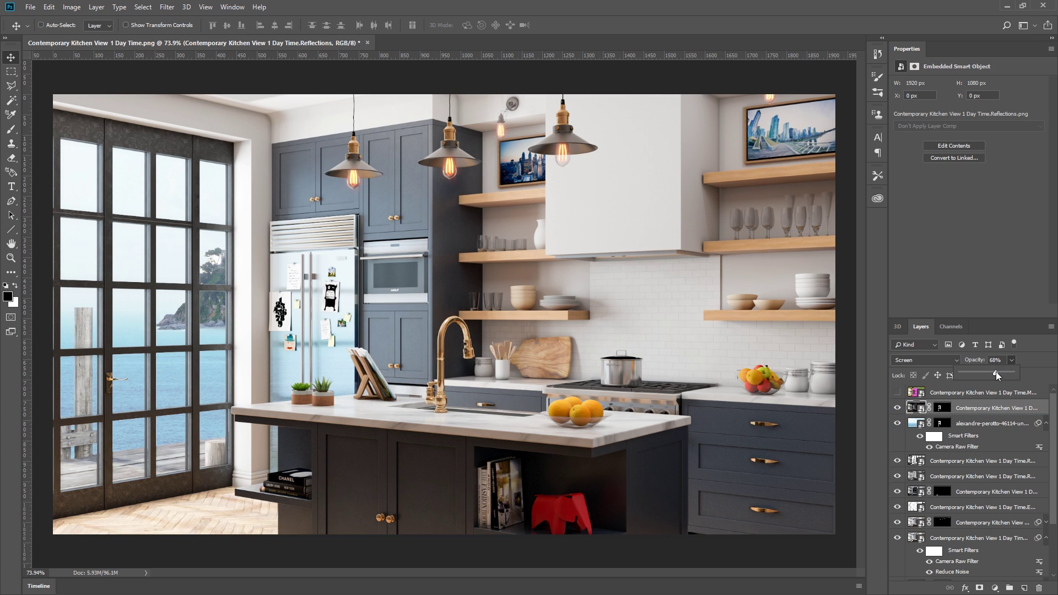
{"action": "left_click_drag", "start_coordinate": [997, 372], "coordinate": [998, 371]}
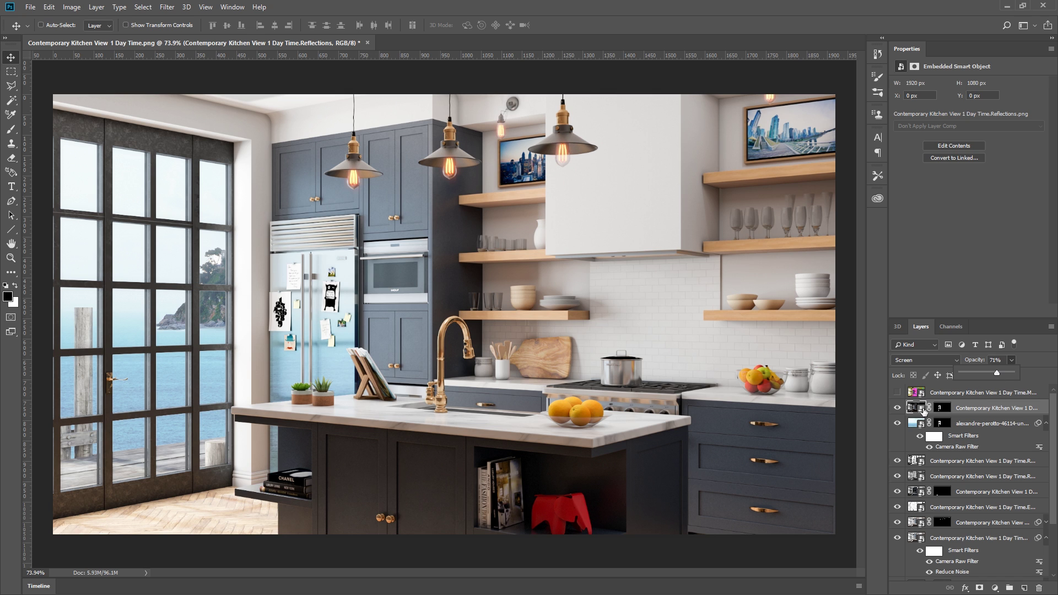
{"action": "left_click", "coordinate": [897, 409]}
{"action": "left_click", "coordinate": [898, 409]}
Paint the fridge door edge into the sea copy's mask with a 15 px brush at 65%
{"action": "left_click", "coordinate": [943, 423]}
{"action": "scroll", "coordinate": [286, 351], "scroll_direction": "up", "scroll_amount": 5}
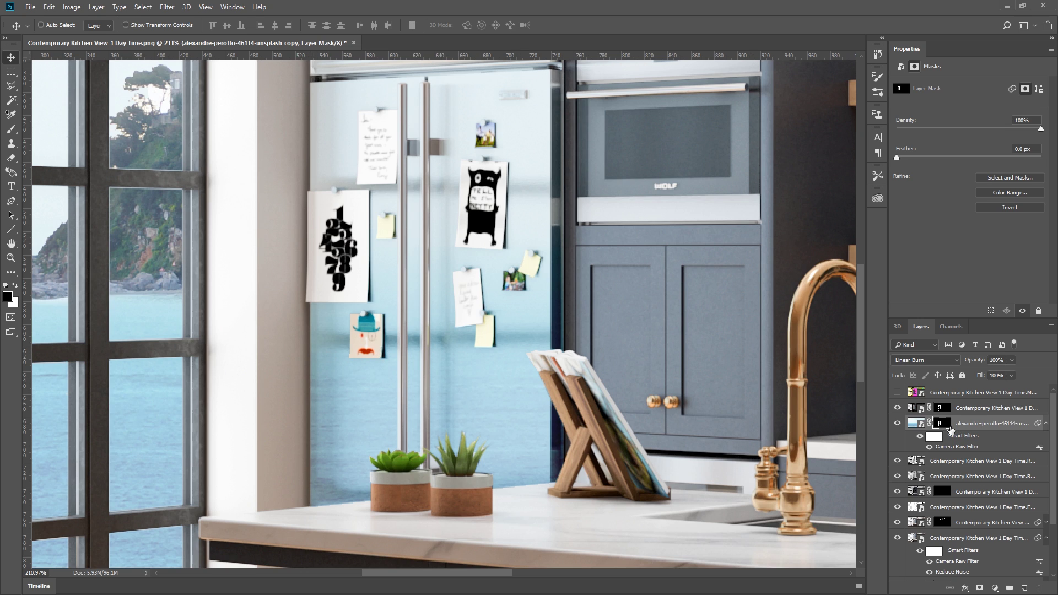
{"action": "left_click", "coordinate": [916, 424]}
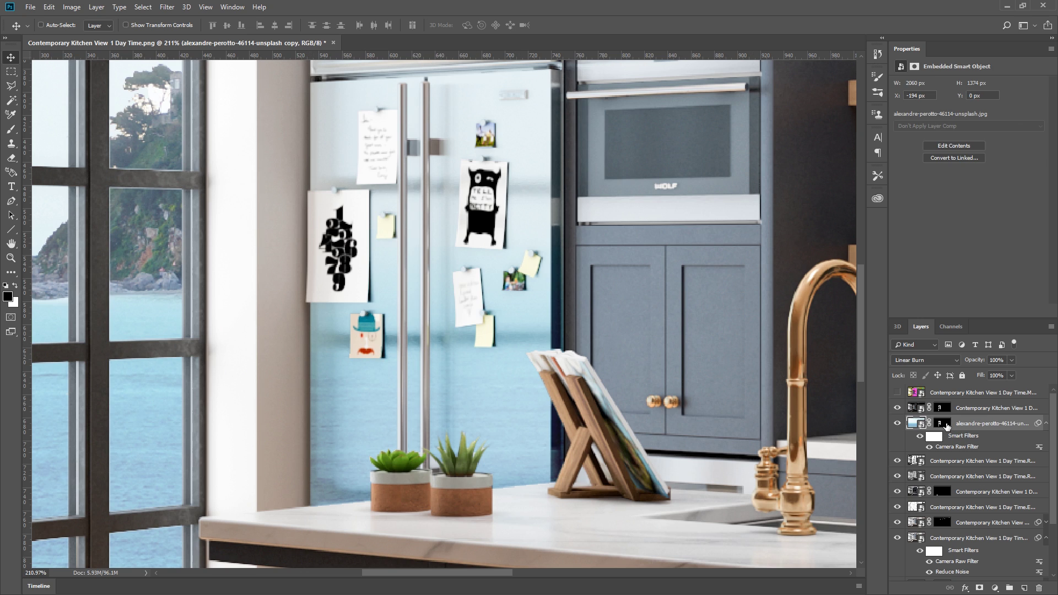
{"action": "left_click", "coordinate": [943, 424]}
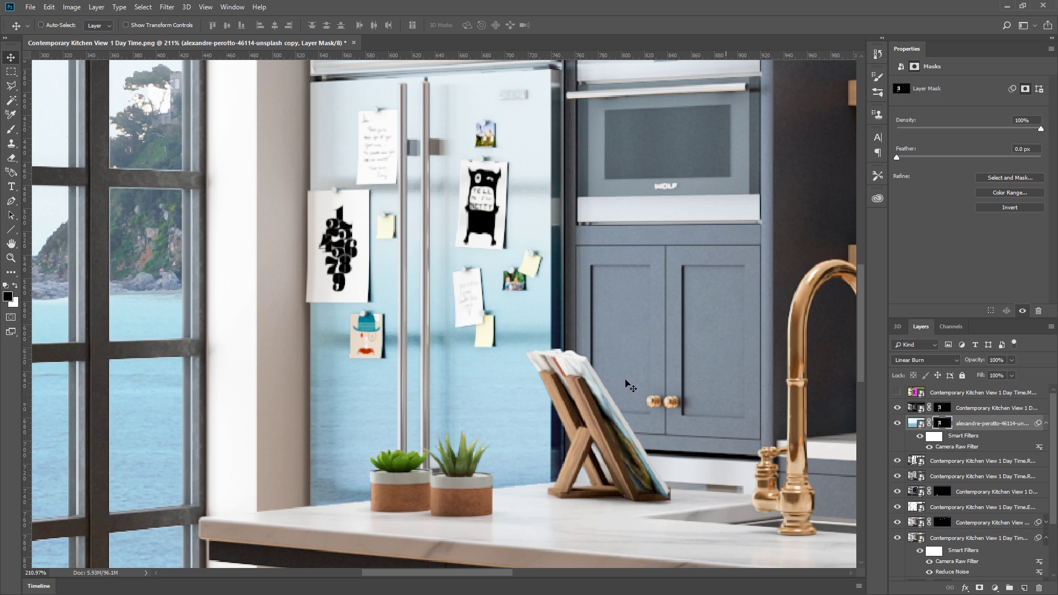
{"action": "key", "text": "b"}
{"action": "left_click_drag", "start_coordinate": [307, 338], "coordinate": [320, 338]}
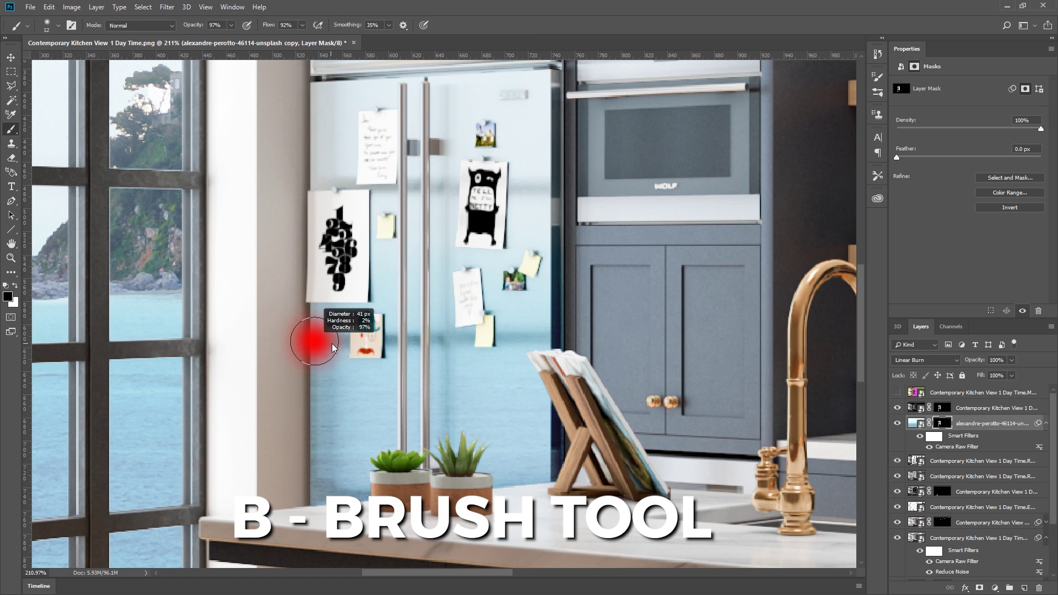
{"action": "key", "text": "6"}
{"action": "key", "text": "5"}
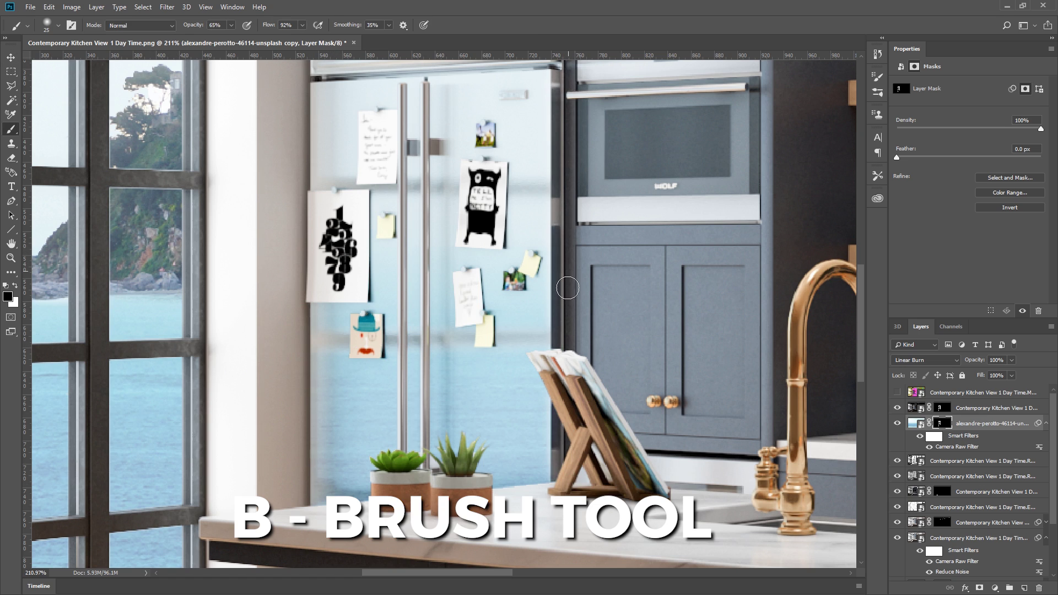
{"action": "key", "text": "["}
{"action": "left_click_drag", "start_coordinate": [441, 88], "coordinate": [448, 449]}
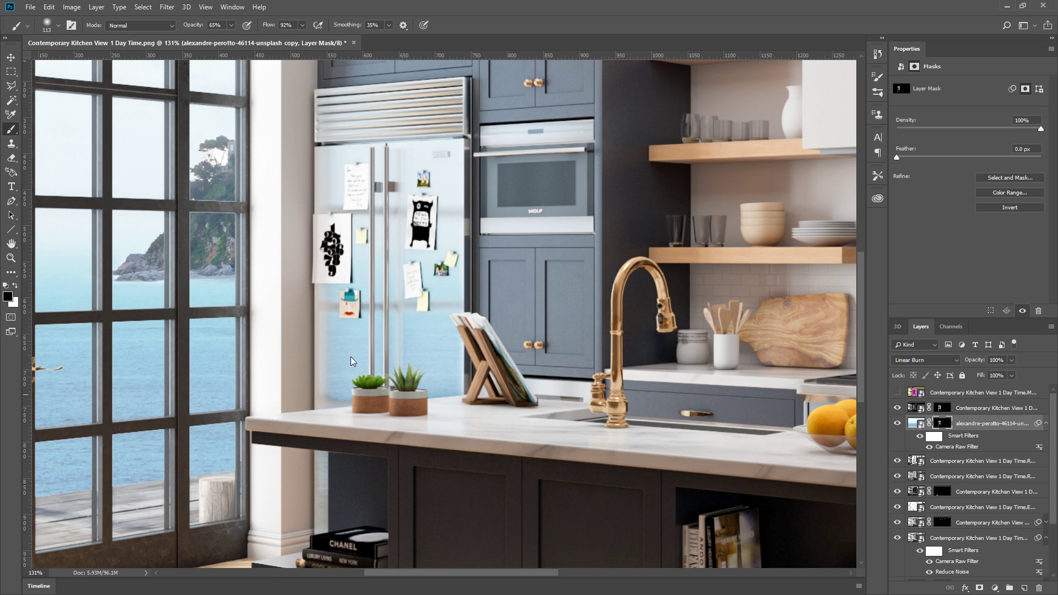
{"action": "left_click", "coordinate": [897, 423]}
{"action": "left_click", "coordinate": [897, 423]}
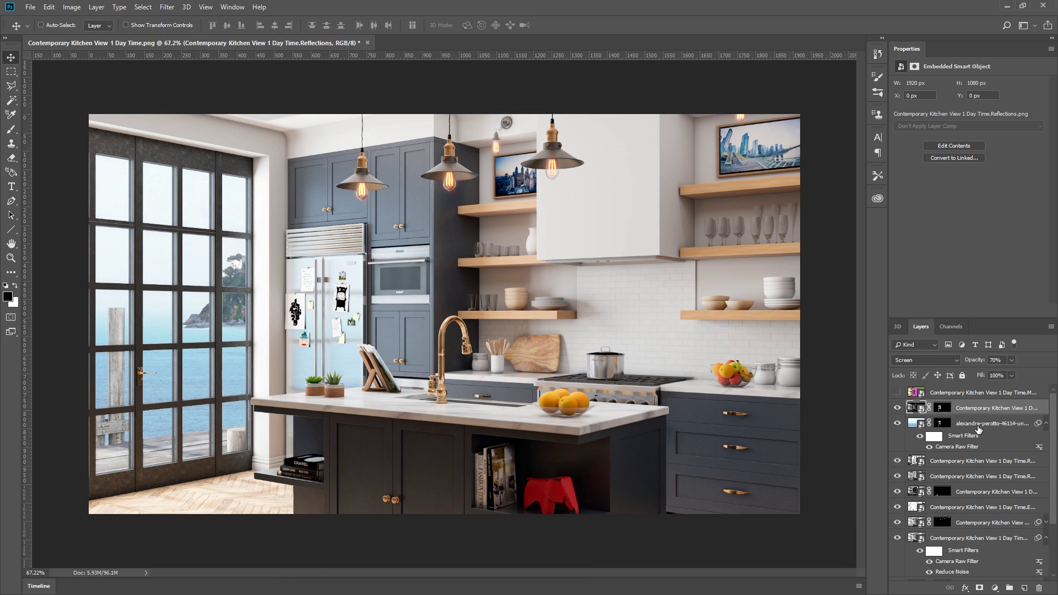
Group the Reflections and sea photo layers into Group 1 and compare it on and off
{"action": "left_click", "coordinate": [977, 428], "text": "shift"}
{"action": "key", "text": "ctrl+g"}
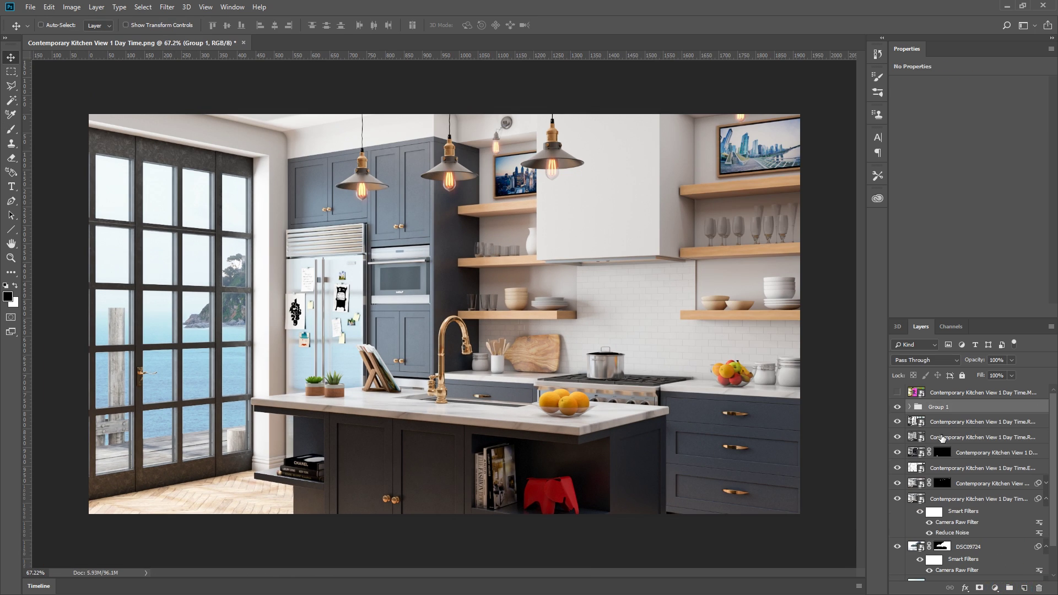
{"action": "left_click", "coordinate": [898, 407]}
{"action": "left_click", "coordinate": [897, 407]}
{"action": "left_click", "coordinate": [898, 408]}
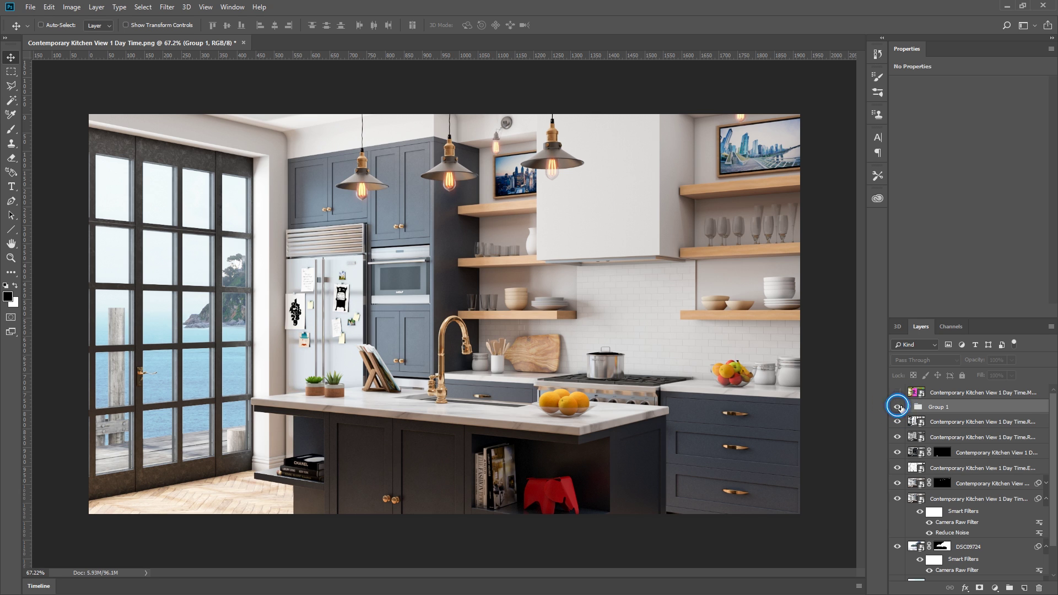
{"action": "left_click", "coordinate": [898, 408]}
Place the Refractions render and blend it in Screen mode at 50% opacity
{"action": "left_click_drag", "start_coordinate": [671, 300], "coordinate": [518, 503]}
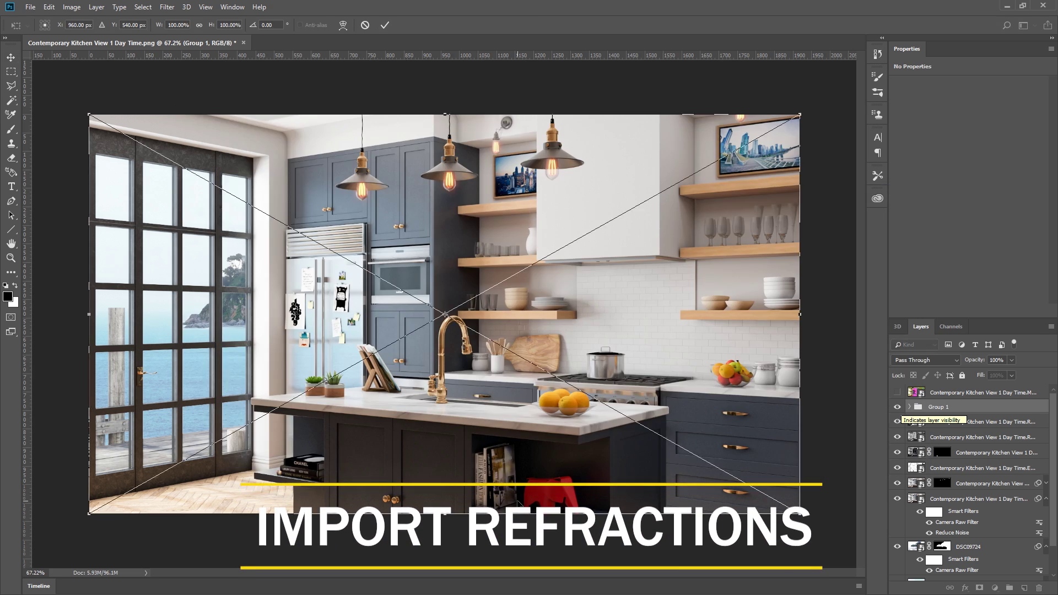
{"action": "key", "text": "Return"}
{"action": "left_click", "coordinate": [937, 360]}
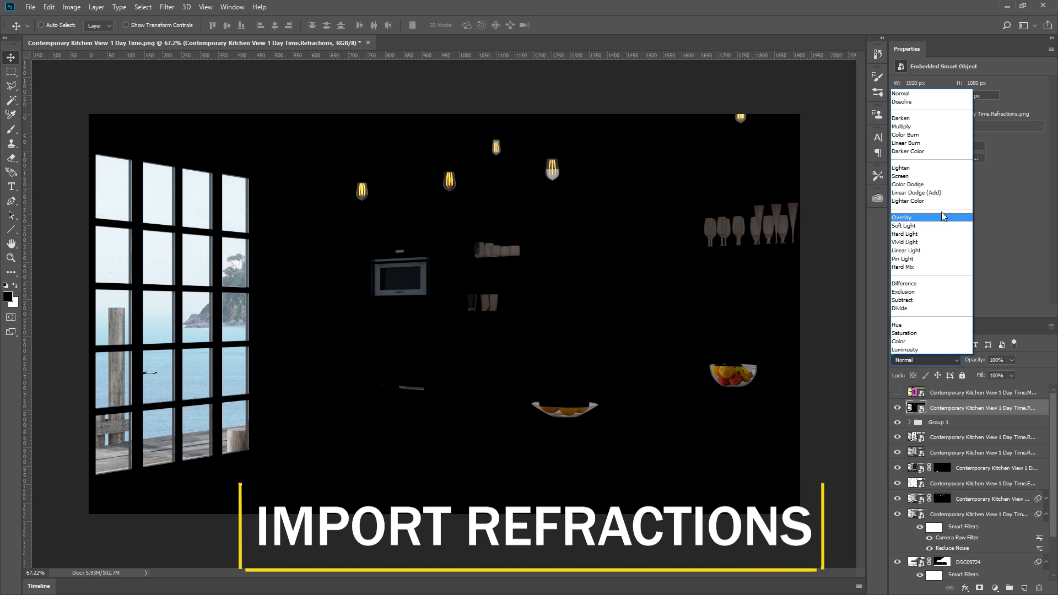
{"action": "left_click", "coordinate": [925, 176]}
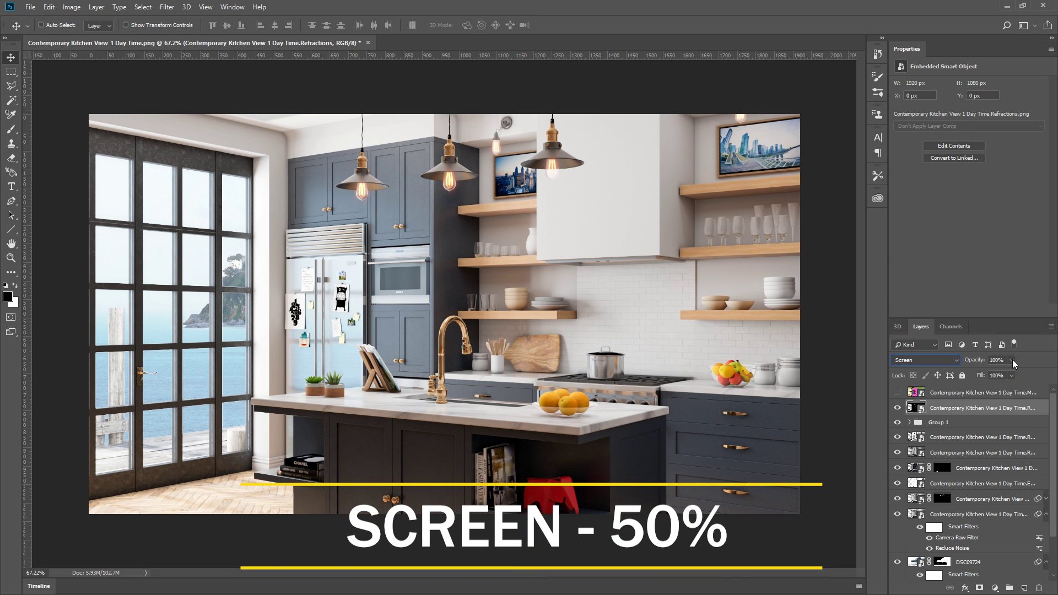
{"action": "type", "text": "50"}
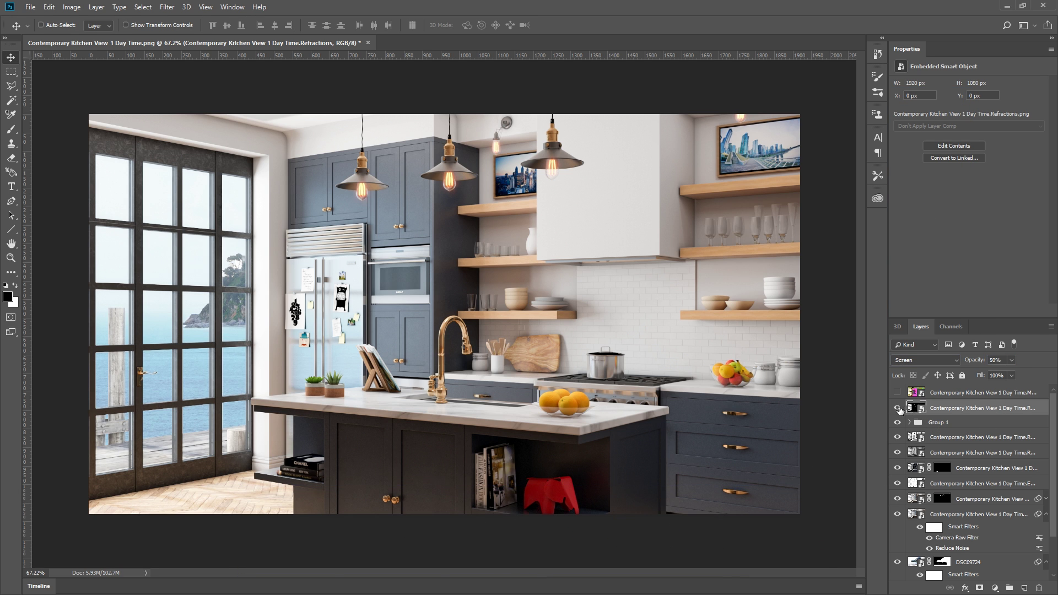
Toggle the Refractions layer on and off to compare its effect
{"action": "left_click", "coordinate": [898, 408]}
{"action": "left_click", "coordinate": [898, 408]}
{"action": "left_click", "coordinate": [897, 408]}
{"action": "left_click", "coordinate": [898, 409]}
{"action": "left_click", "coordinate": [898, 408]}
{"action": "left_click", "coordinate": [898, 409]}
Place the ZDepth pass from the render folder as a hidden layer
{"action": "key", "text": "alt+Tab"}
{"action": "left_click", "coordinate": [781, 444]}
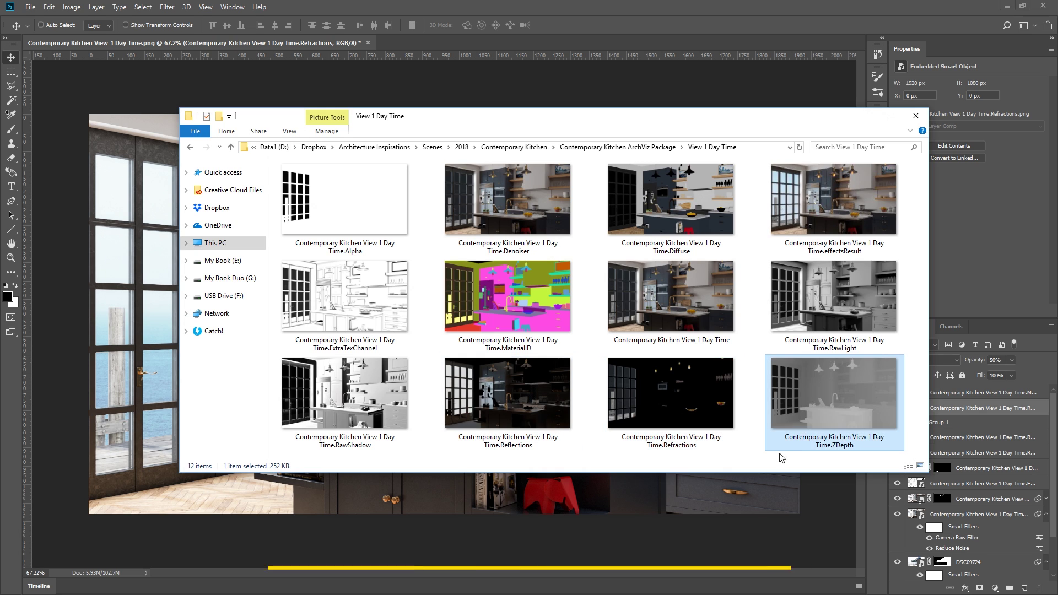
{"action": "left_click_drag", "start_coordinate": [827, 408], "coordinate": [370, 503]}
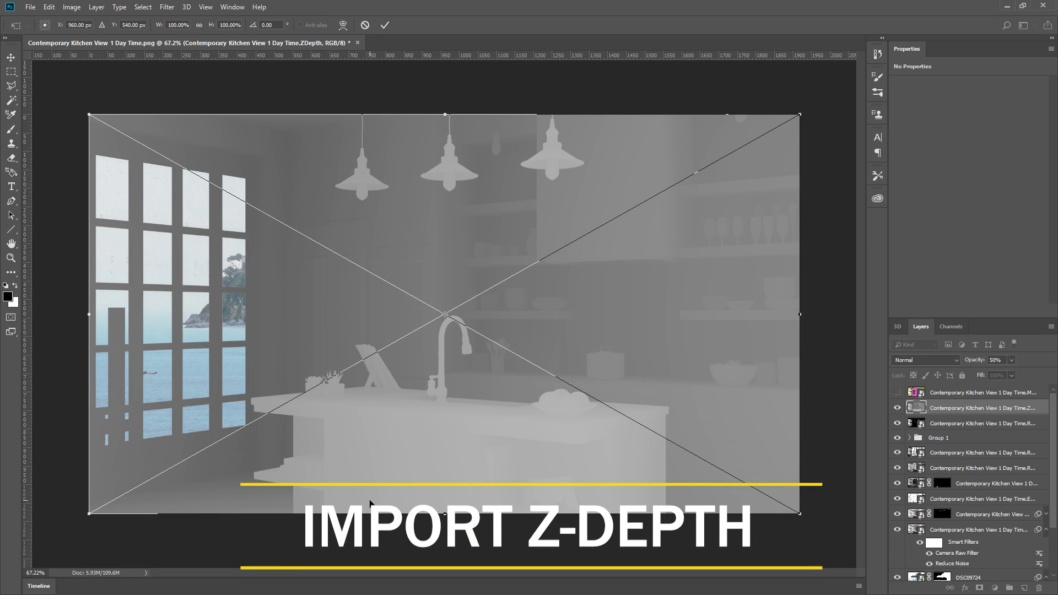
{"action": "key", "text": "Return"}
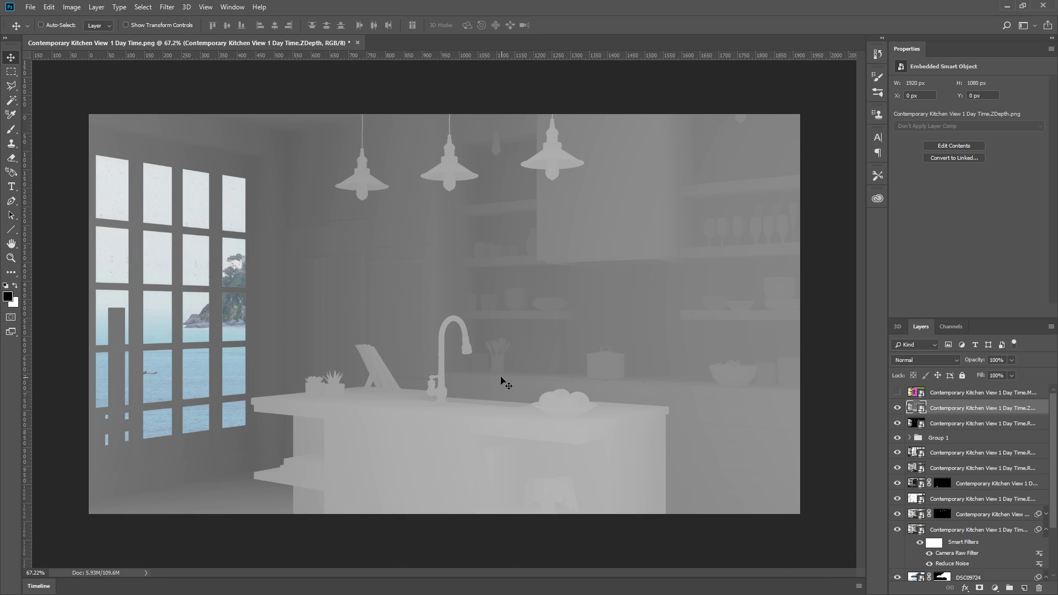
{"action": "left_click", "coordinate": [898, 408]}
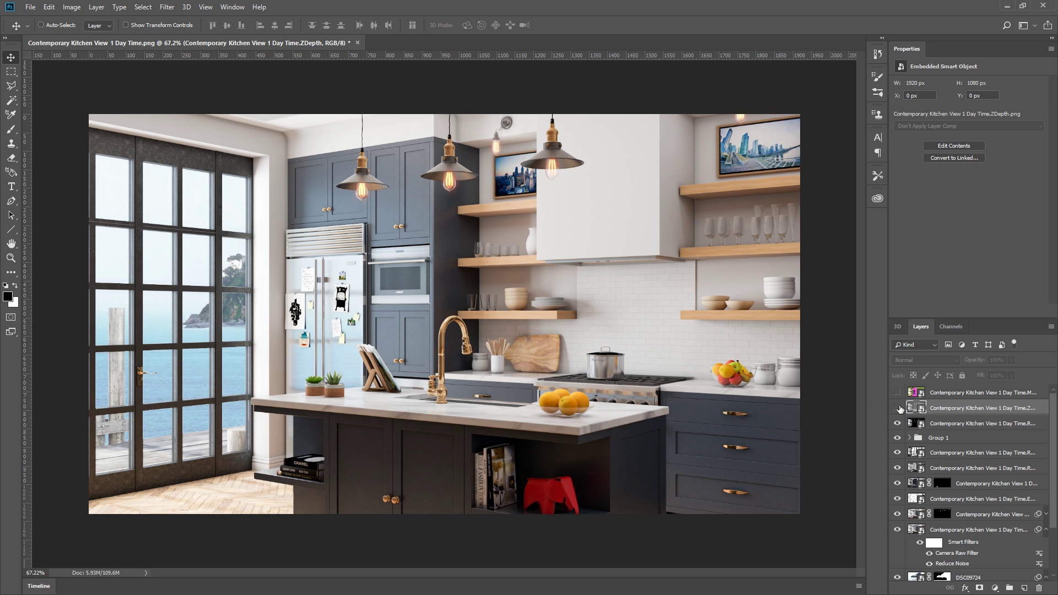
Stamp all visible layers into a new Layer 1 and give it a layer mask
{"action": "left_click", "coordinate": [956, 425]}
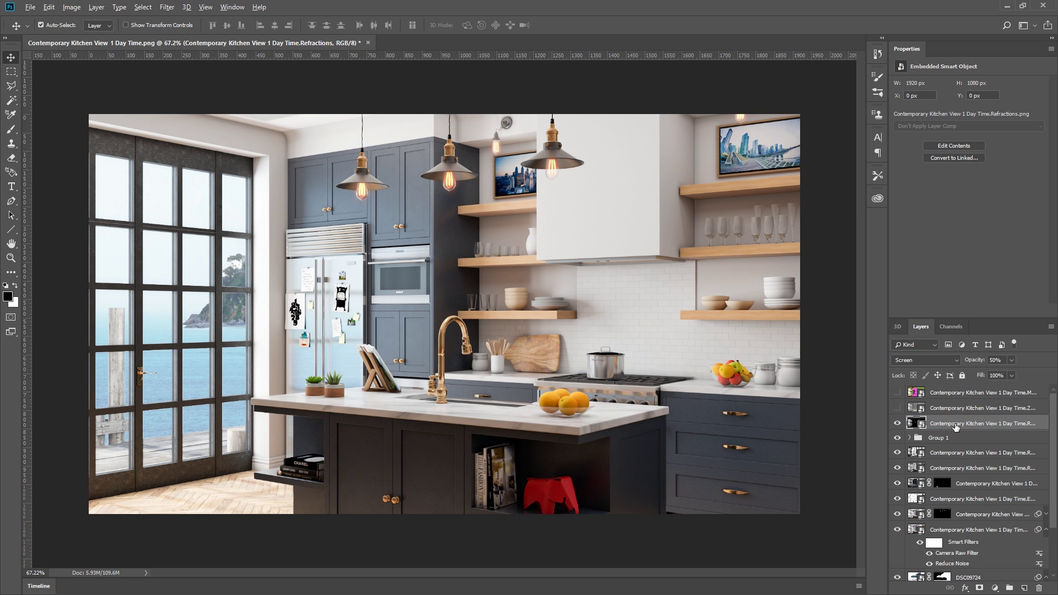
{"action": "key", "text": "ctrl+alt+shift+e"}
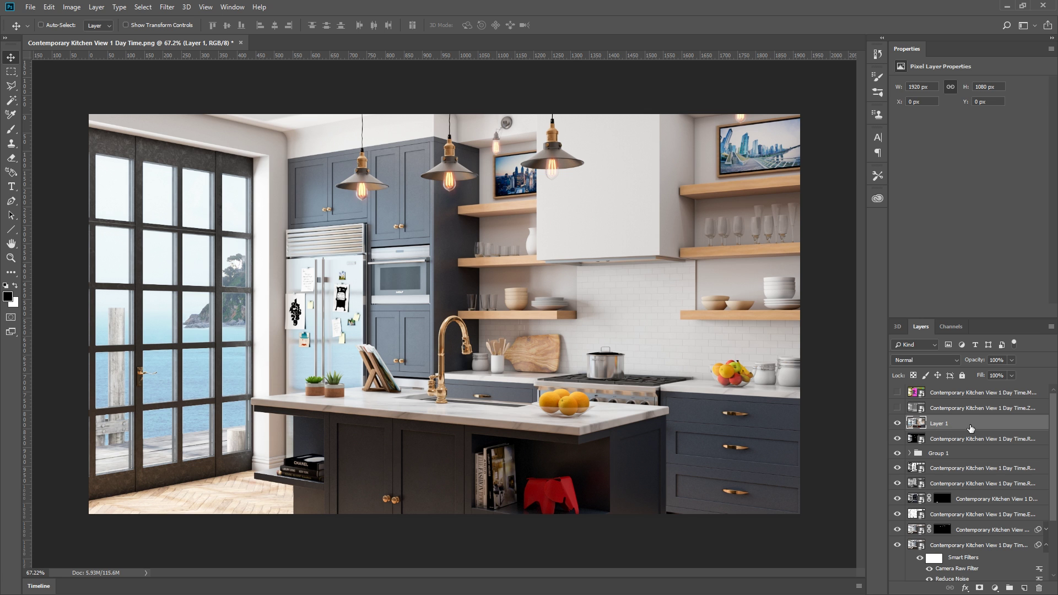
{"action": "left_click", "coordinate": [979, 588]}
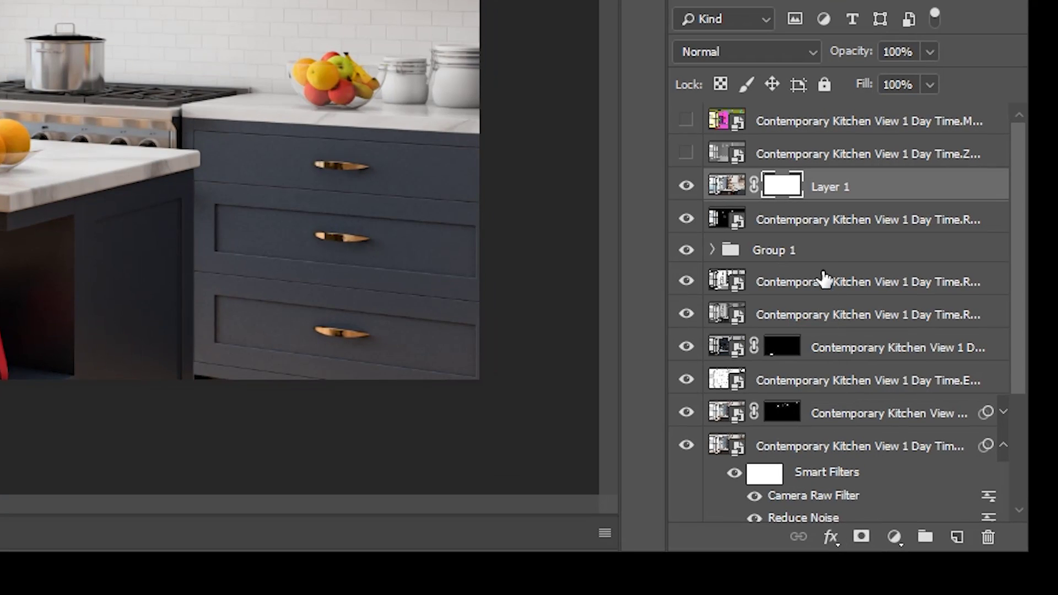
Group all the original pass layers below Layer 1 into Group 2 and hide it
{"action": "key", "text": "shift+alt+s"}
{"action": "left_click", "coordinate": [822, 230]}
{"action": "scroll", "coordinate": [807, 220], "scroll_direction": "down", "scroll_amount": 5}
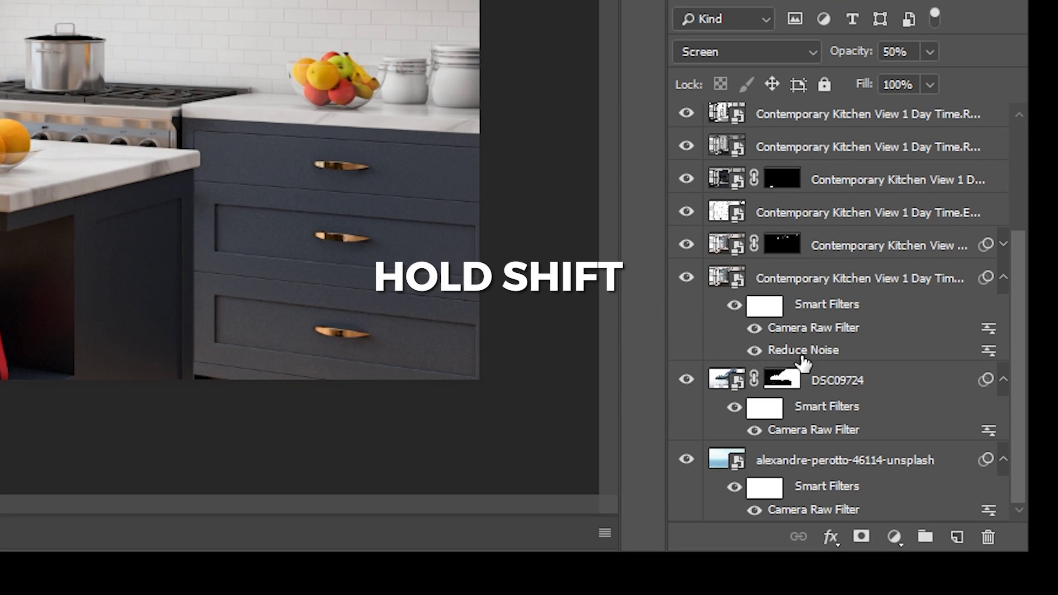
{"action": "left_click", "coordinate": [799, 463], "text": "shift"}
{"action": "key", "text": "ctrl+g"}
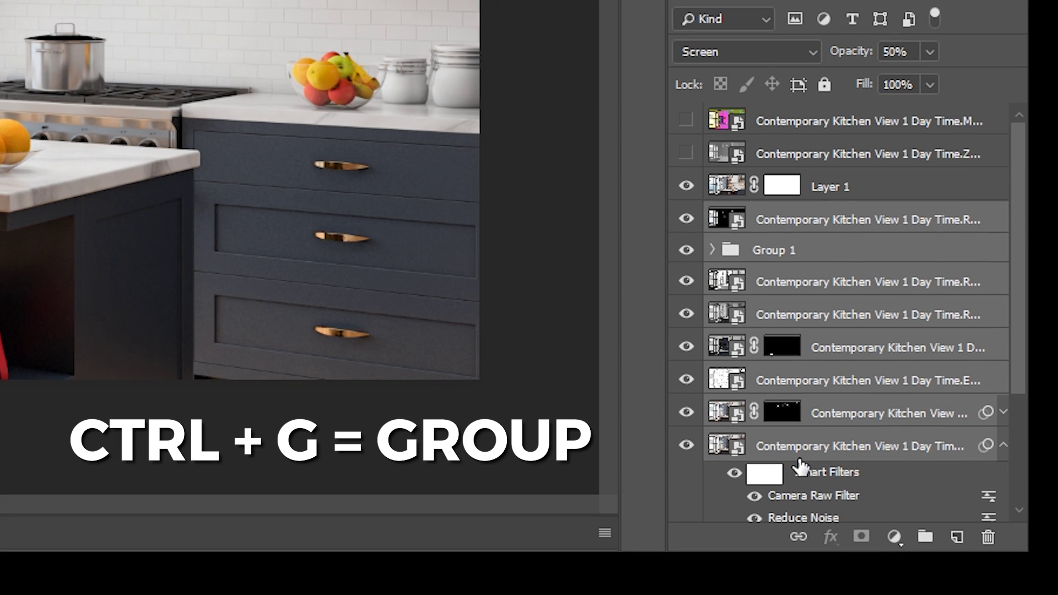
{"action": "key", "text": "ctrl+g"}
{"action": "left_click", "coordinate": [686, 217]}
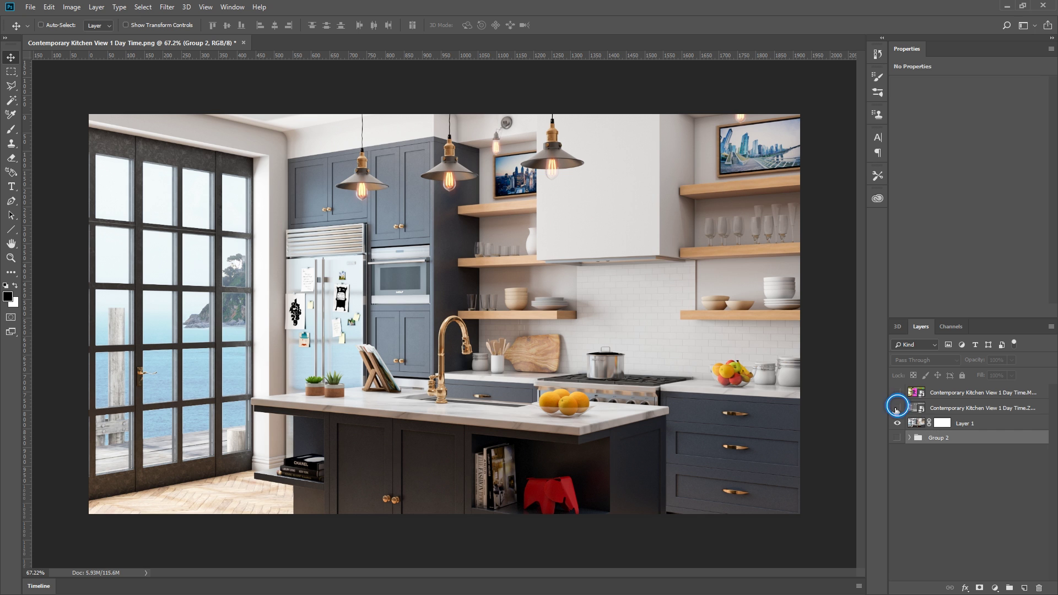
Copy the entire ZDepth pass image, then hide the ZDepth layer again
{"action": "left_click", "coordinate": [897, 408]}
{"action": "key", "text": "alt+bracketright"}
{"action": "key", "text": "m"}
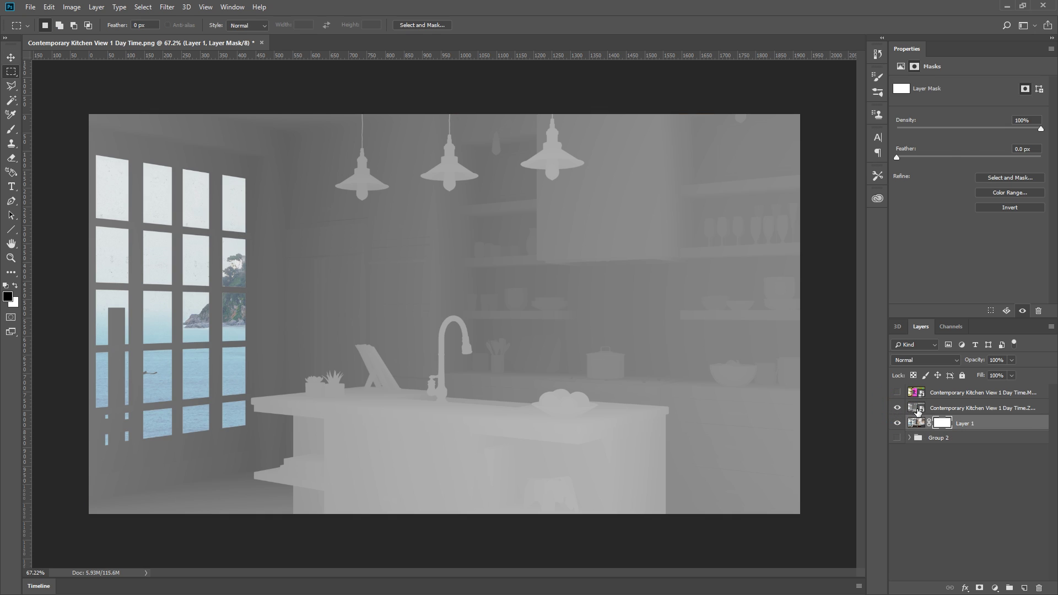
{"action": "left_click", "coordinate": [918, 411]}
{"action": "key", "text": "ctrl+a"}
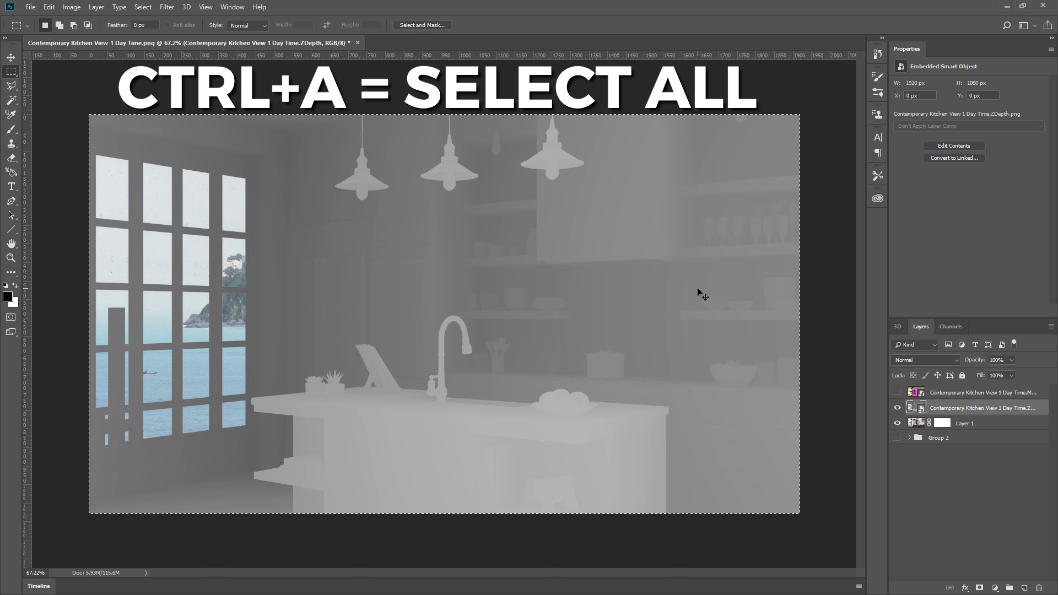
{"action": "key", "text": "ctrl+c"}
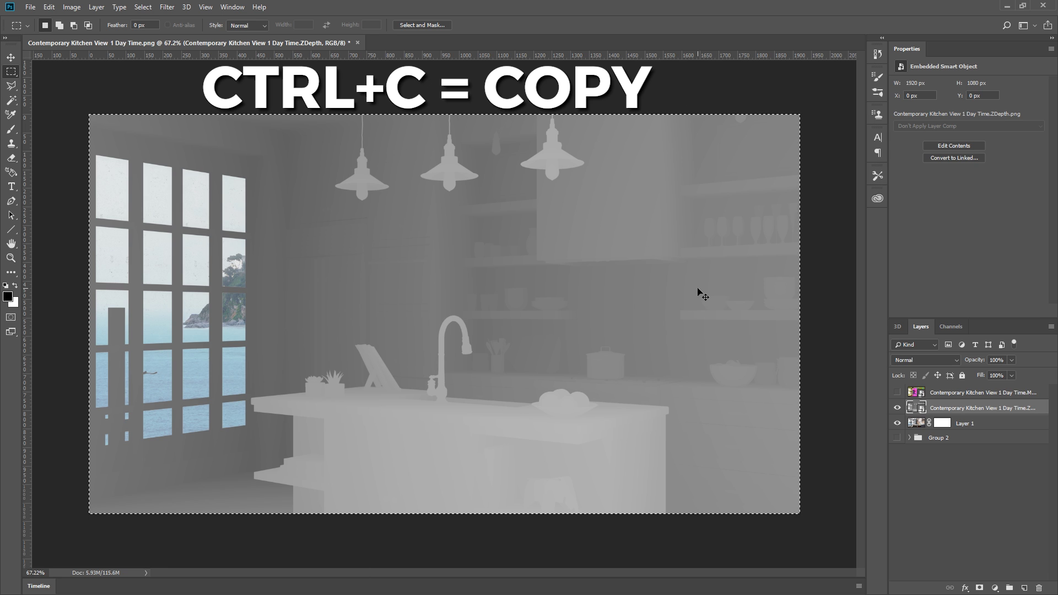
{"action": "left_click", "coordinate": [898, 408]}
Paste the depth image into Layer 1's mask and retarget the layer's pixels
{"action": "left_click", "coordinate": [942, 423]}
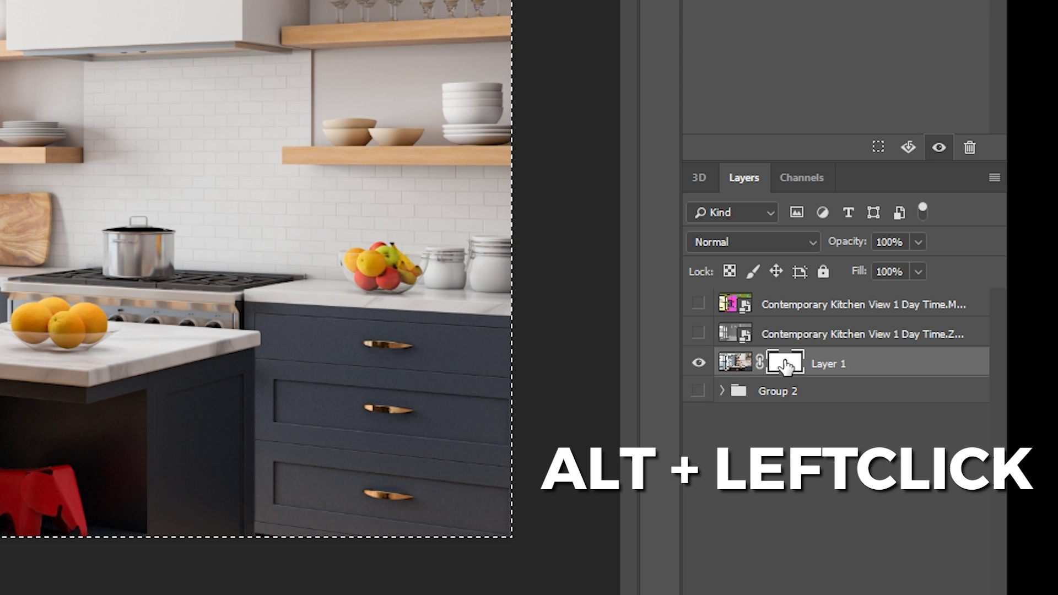
{"action": "left_click", "coordinate": [785, 364], "text": "alt"}
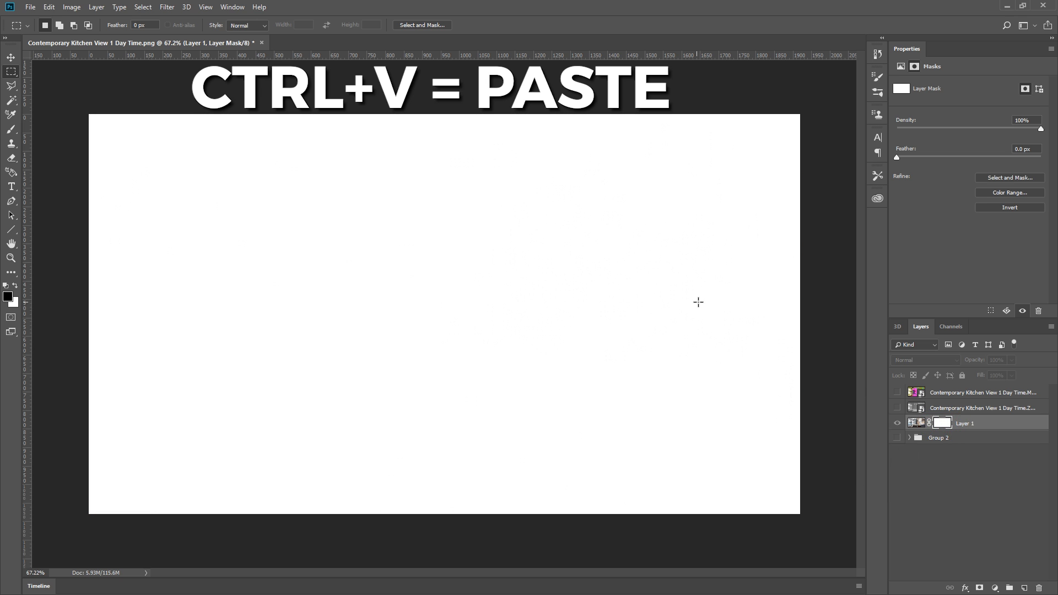
{"action": "key", "text": "ctrl+v"}
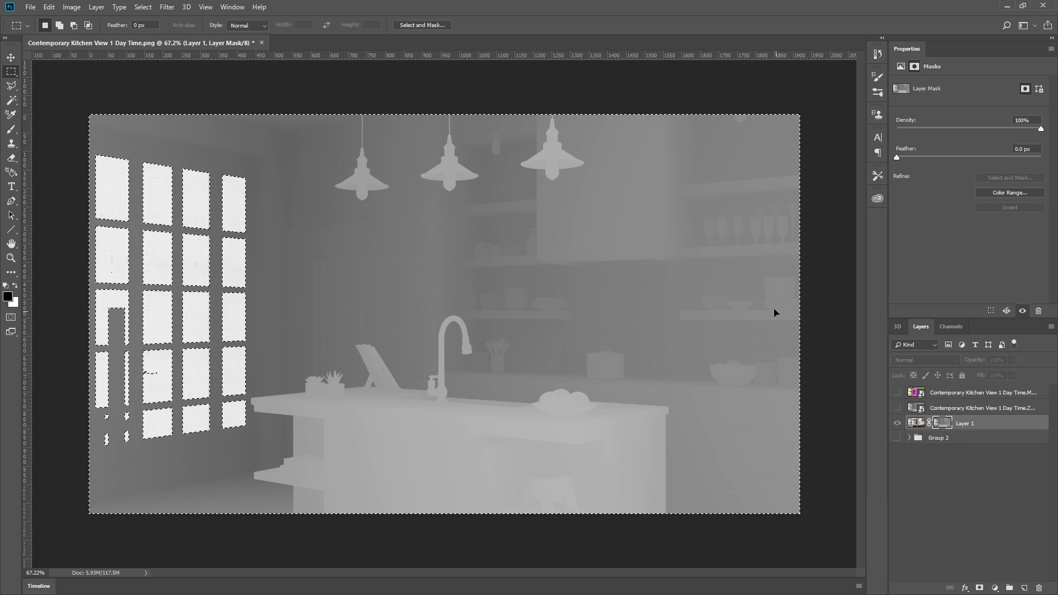
{"action": "left_click", "coordinate": [898, 423]}
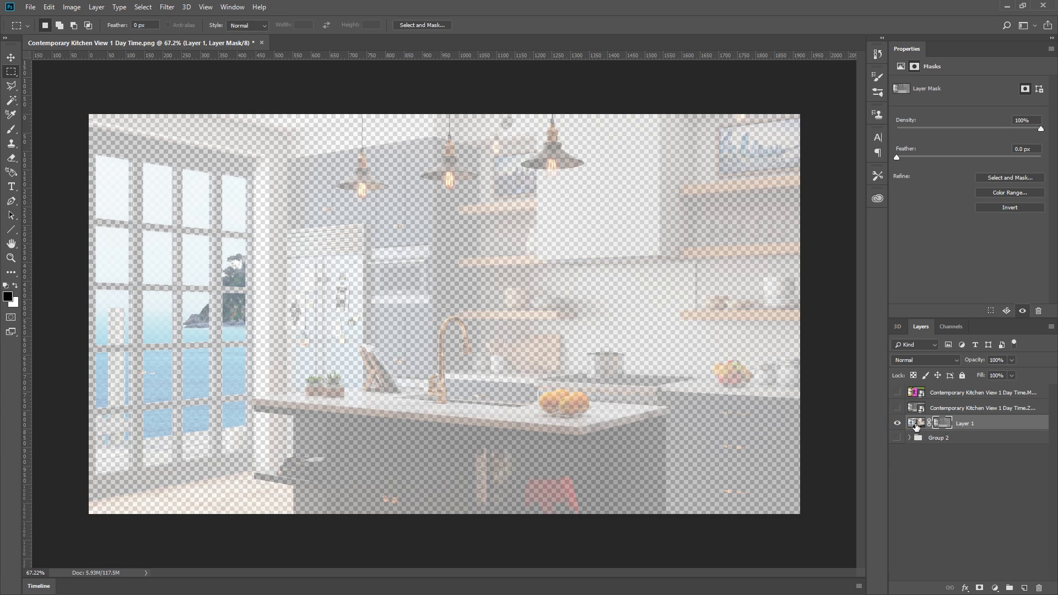
{"action": "left_click", "coordinate": [916, 424]}
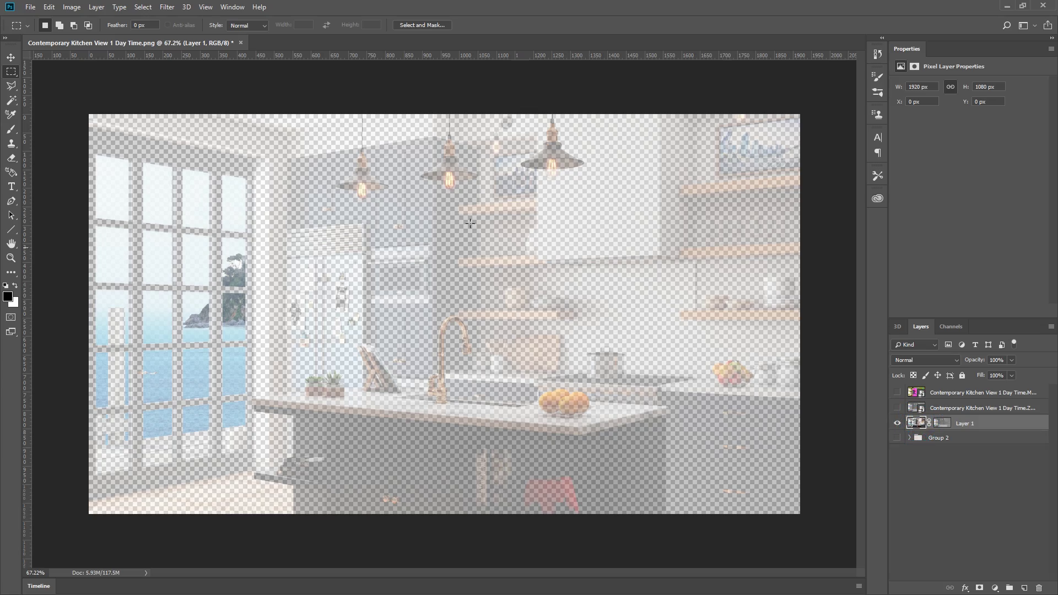
{"action": "left_click", "coordinate": [171, 8]}
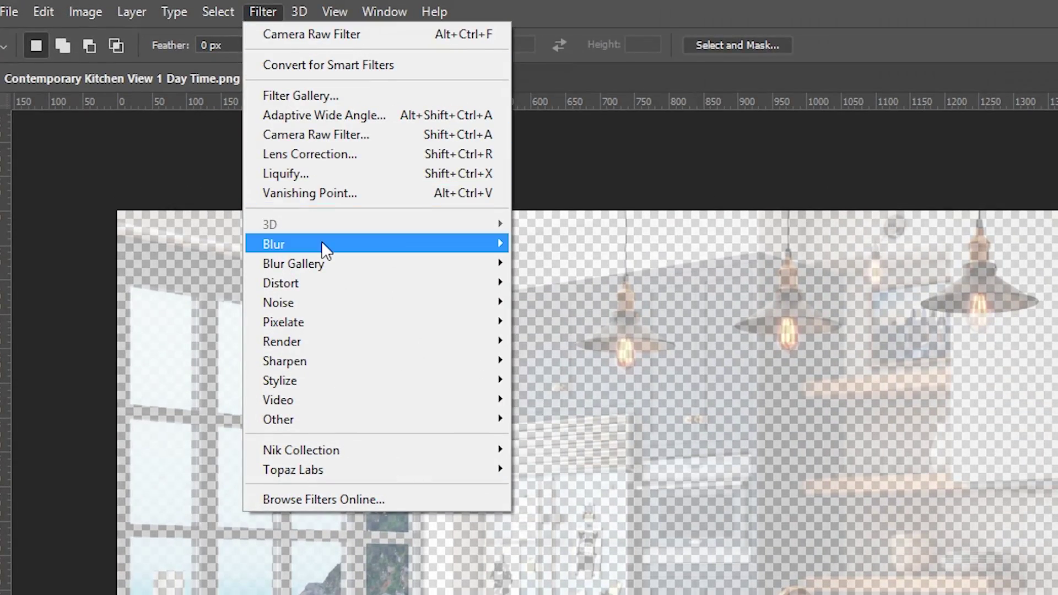
{"action": "mouse_move", "coordinate": [252, 137]}
{"action": "left_click", "coordinate": [555, 340]}
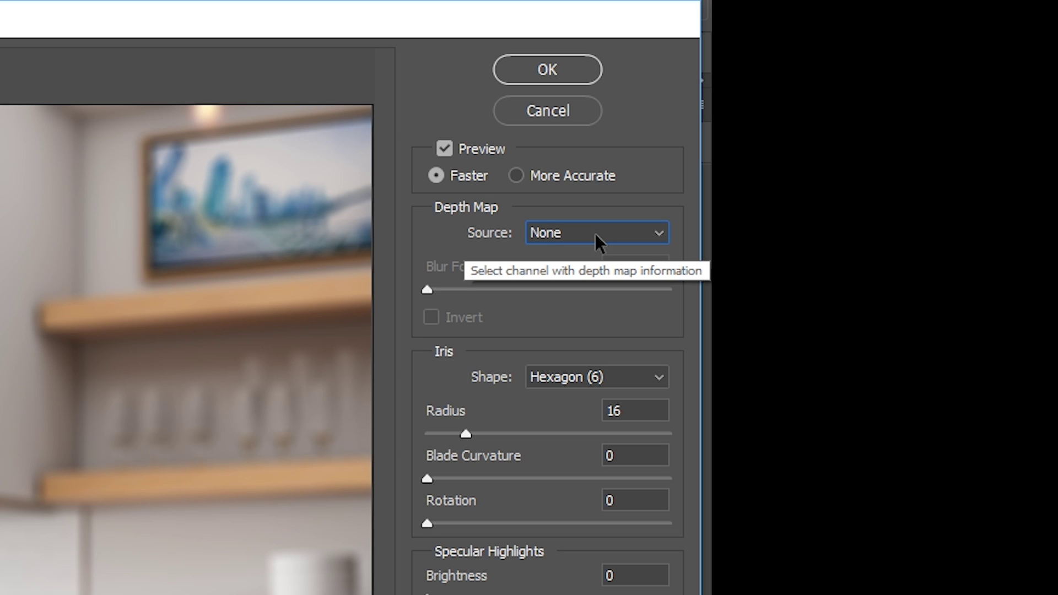
{"action": "left_click", "coordinate": [595, 233]}
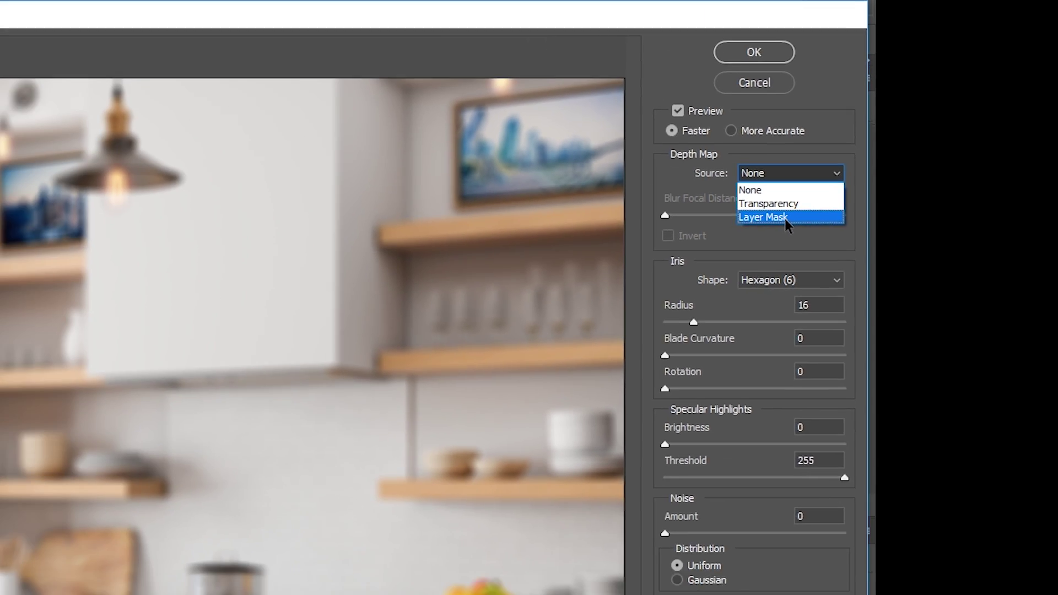
{"action": "left_click", "coordinate": [589, 291]}
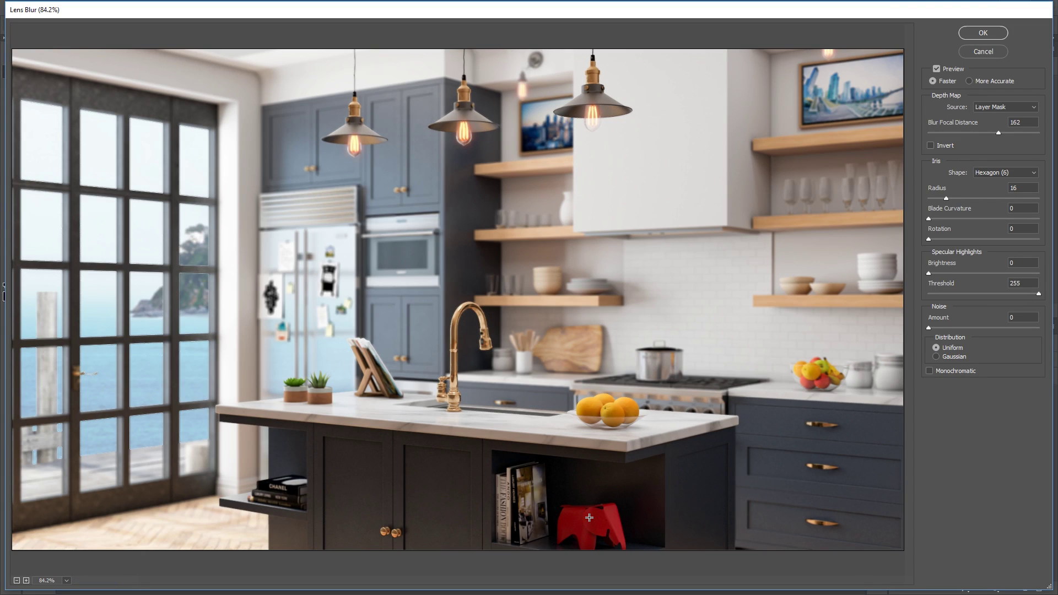
{"action": "left_click", "coordinate": [219, 274]}
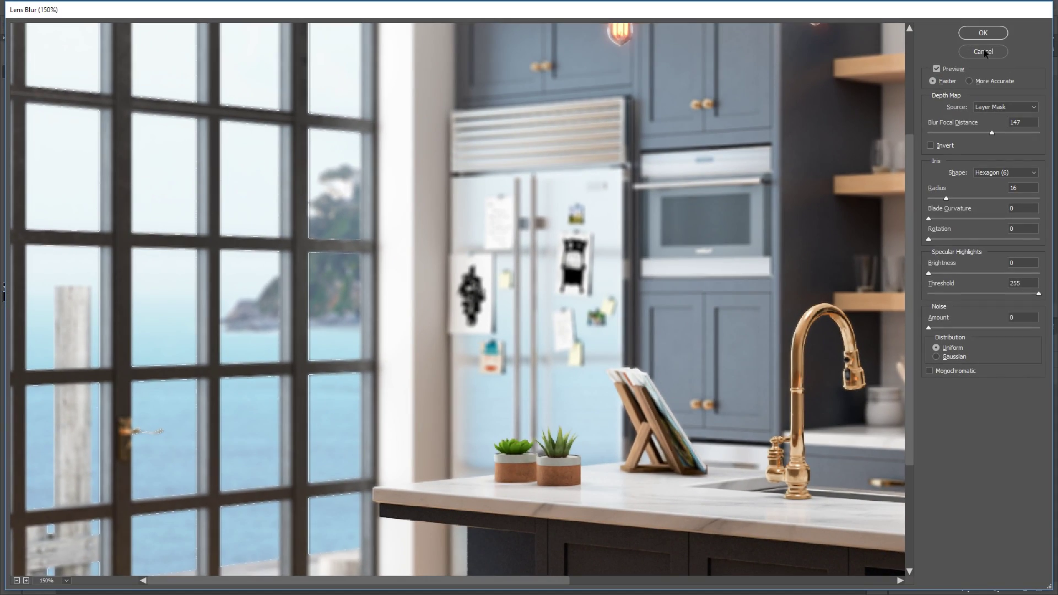
{"action": "left_click", "coordinate": [984, 51]}
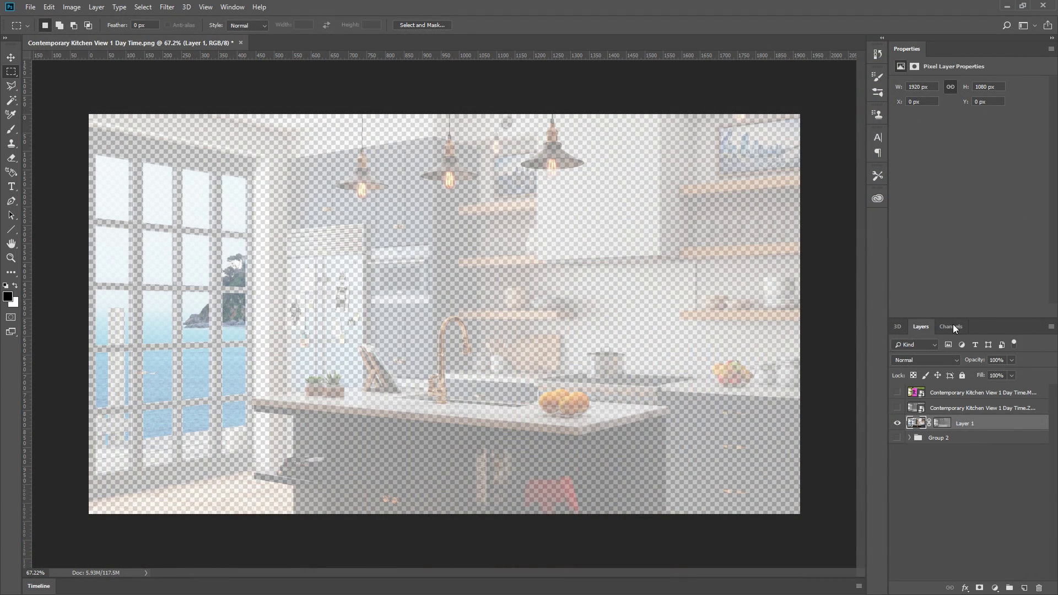
Hide Layer 1, show ZDepth, and add a black Color Fill layer beneath it
{"action": "left_click", "coordinate": [898, 424]}
{"action": "left_click", "coordinate": [897, 409]}
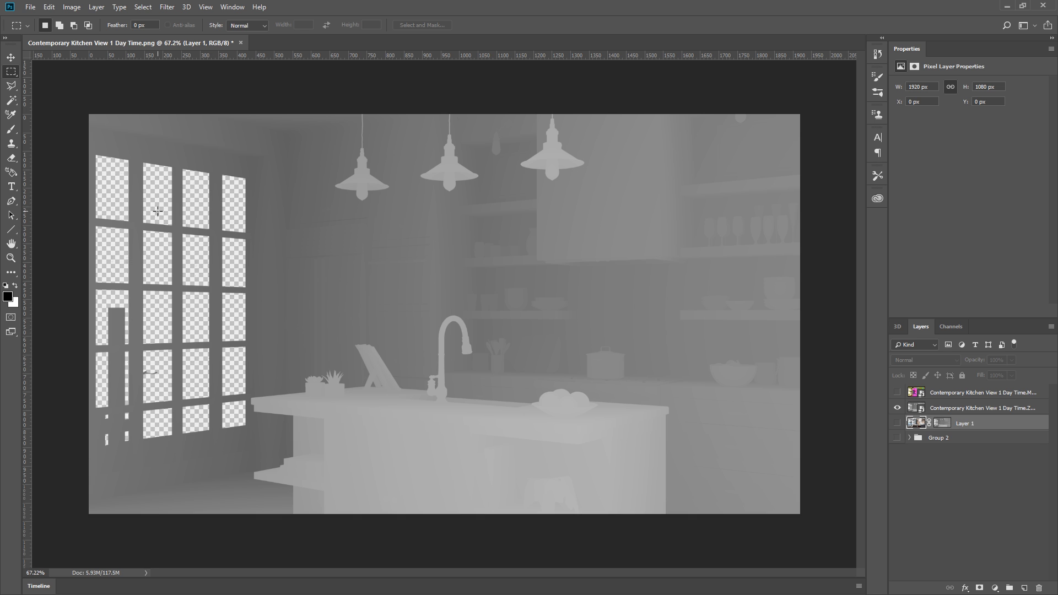
{"action": "left_click", "coordinate": [956, 414]}
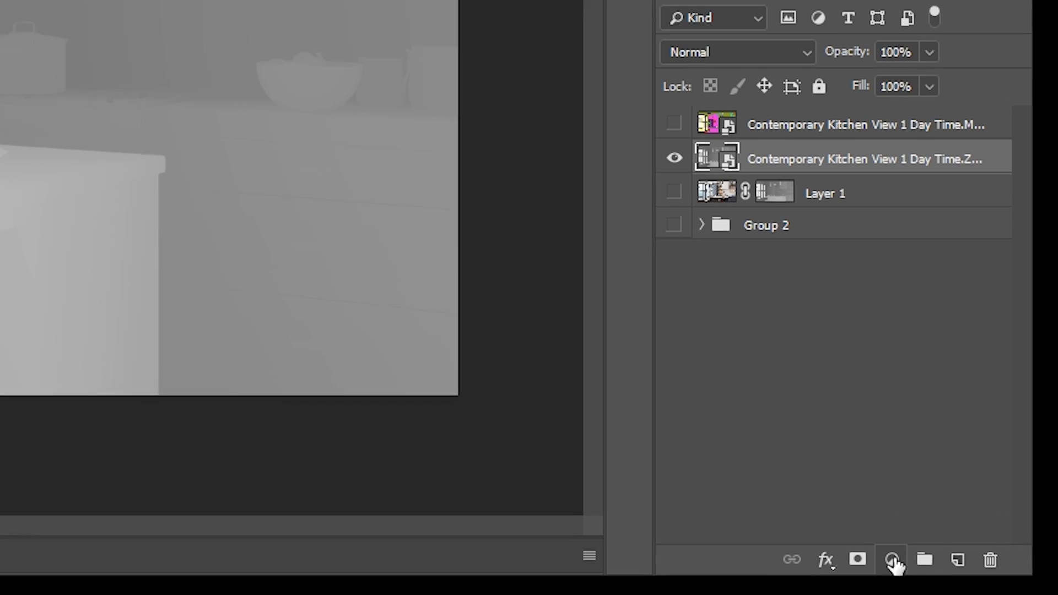
{"action": "left_click", "coordinate": [994, 588]}
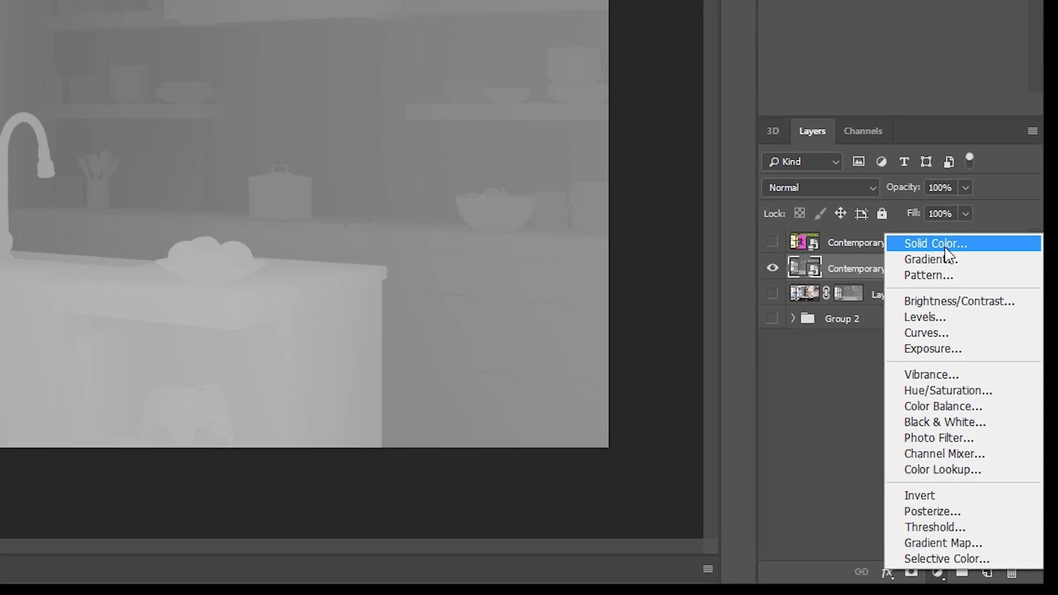
{"action": "left_click", "coordinate": [897, 116]}
{"action": "key", "text": "Return"}
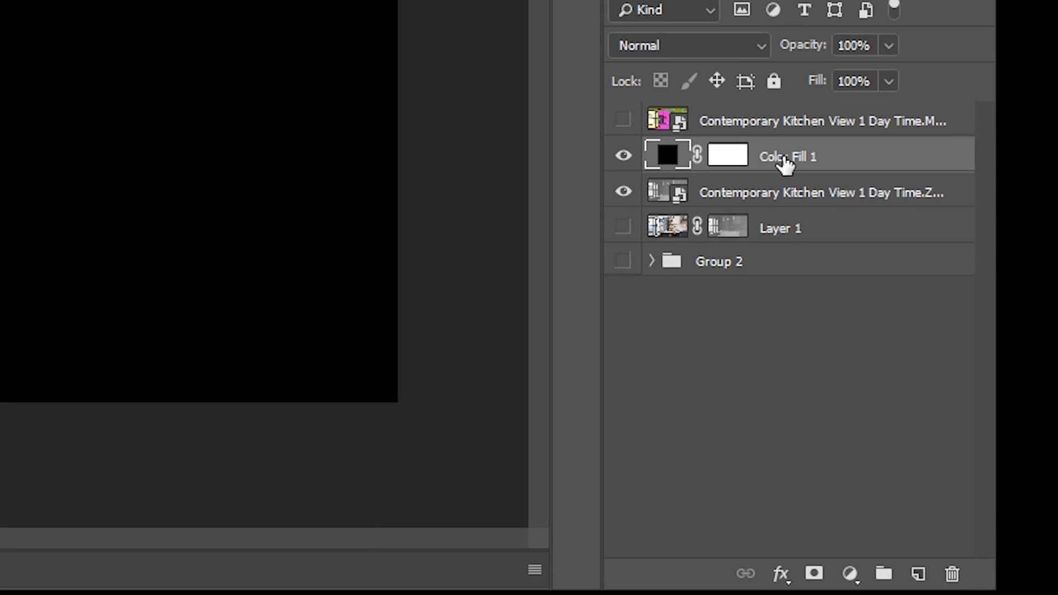
{"action": "left_click_drag", "start_coordinate": [966, 407], "coordinate": [965, 426]}
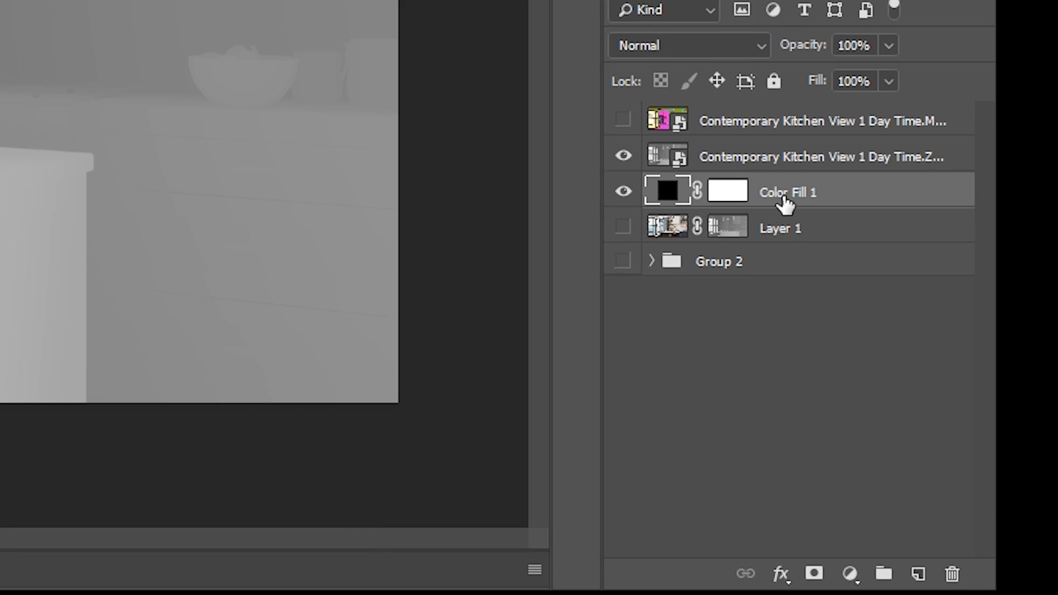
Merge the Z-depth layer with Color Fill 1 and copy the whole merged image
{"action": "left_click", "coordinate": [814, 165], "text": "shift"}
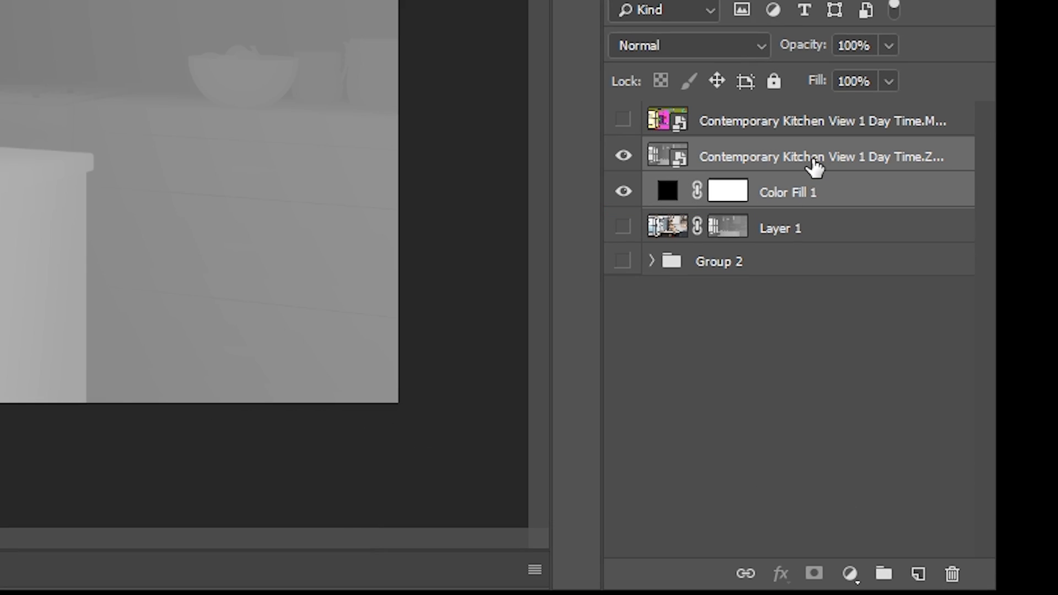
{"action": "right_click", "coordinate": [815, 167]}
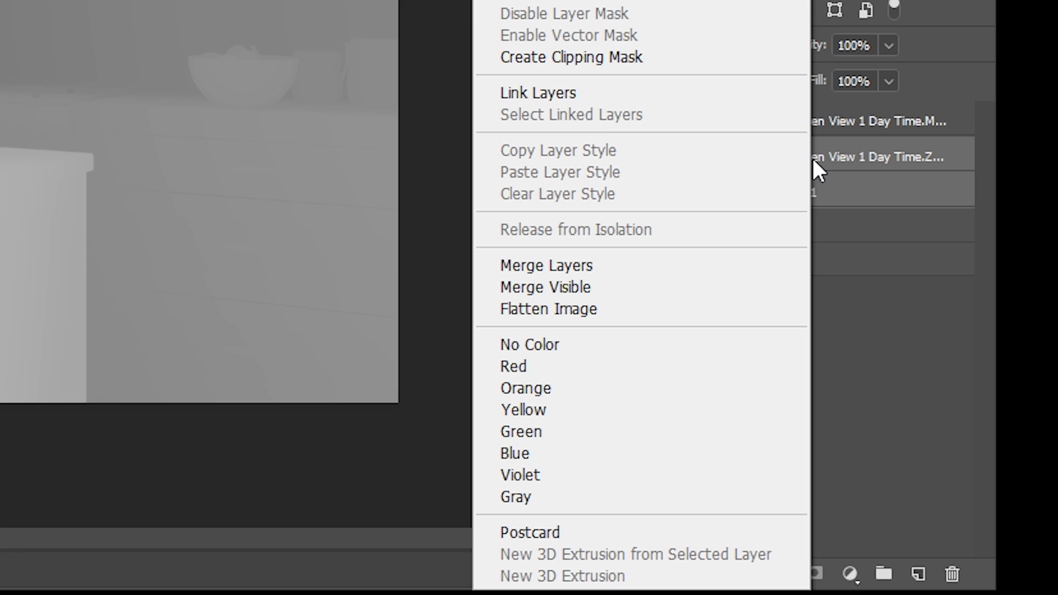
{"action": "left_click", "coordinate": [705, 267]}
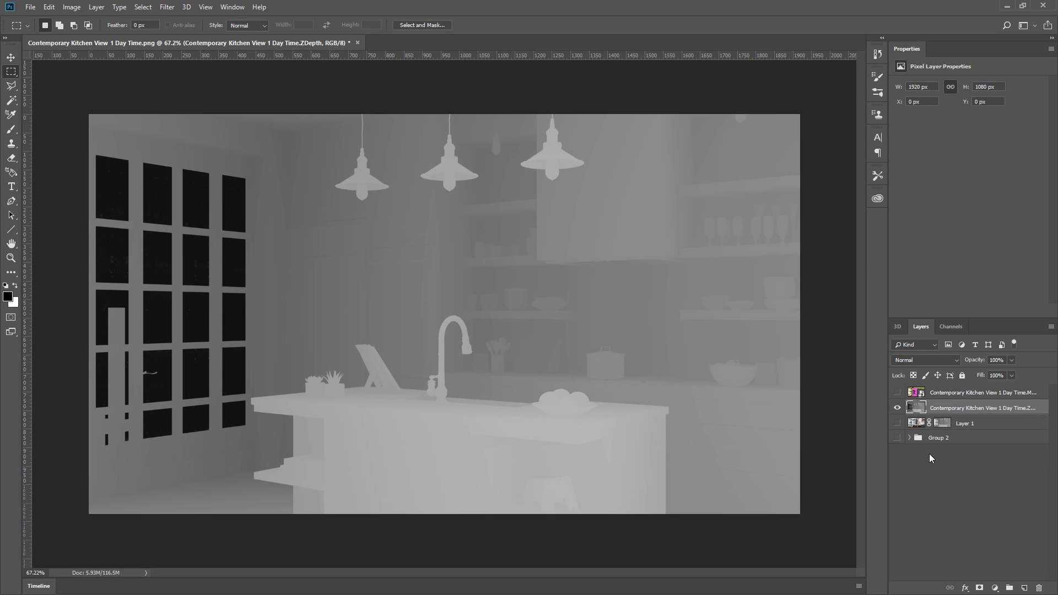
{"action": "key", "text": "ctrl+a"}
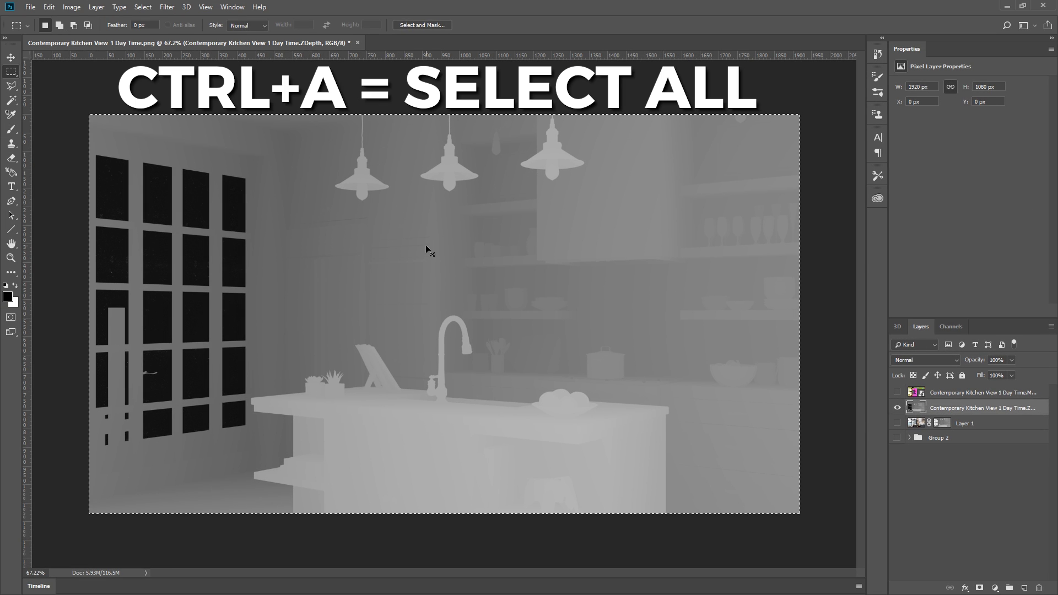
{"action": "key", "text": "ctrl+c"}
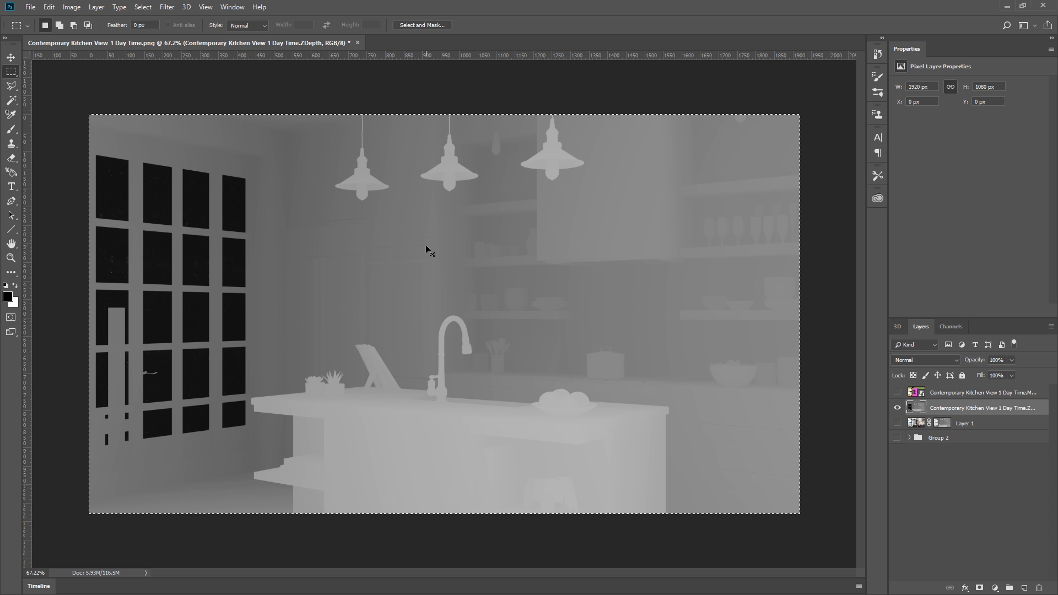
Apply a mask-driven Lens Blur (radius 16, focal distance 152) to Layer 1's image
{"action": "left_click", "coordinate": [897, 408]}
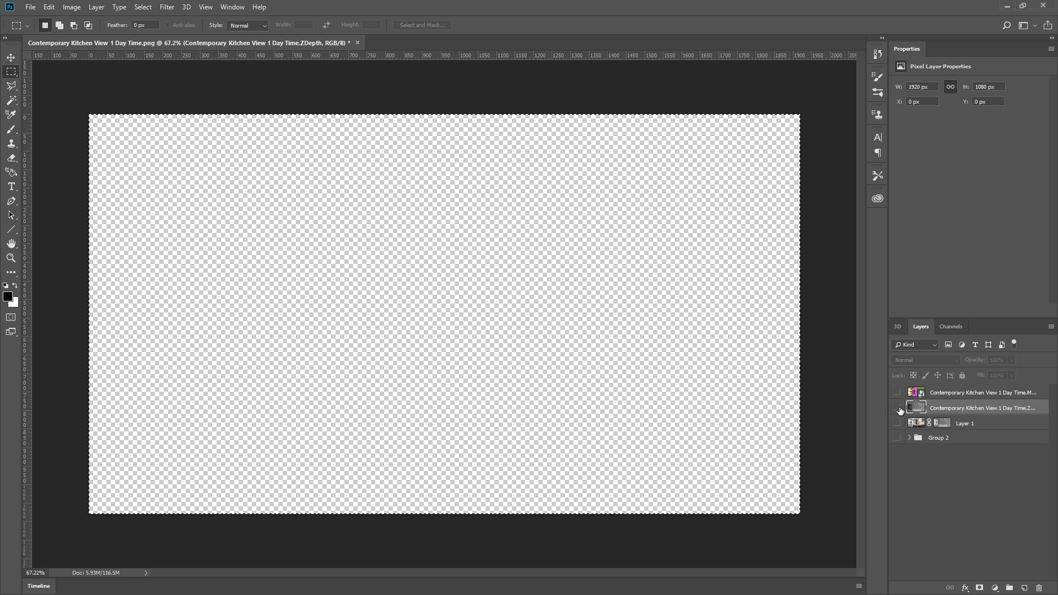
{"action": "left_click", "coordinate": [897, 423]}
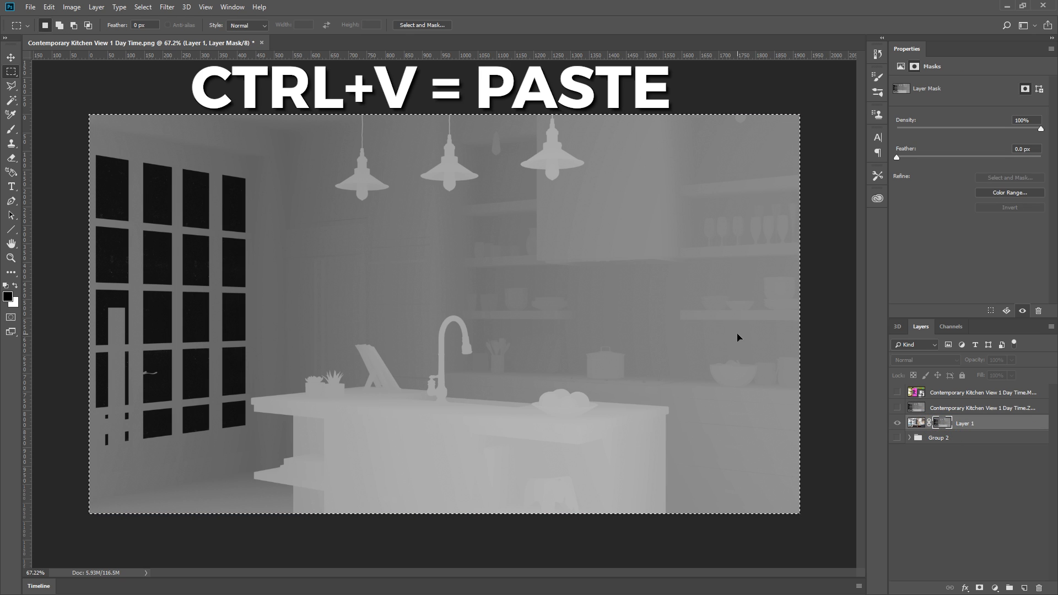
{"action": "left_click", "coordinate": [916, 426]}
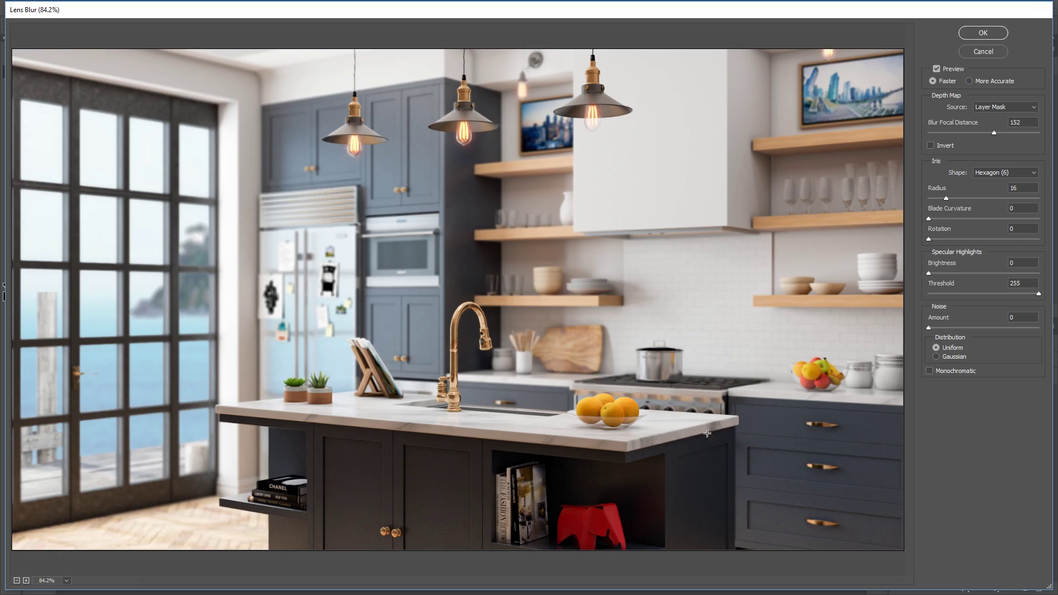
{"action": "left_click", "coordinate": [166, 244], "text": "ctrl"}
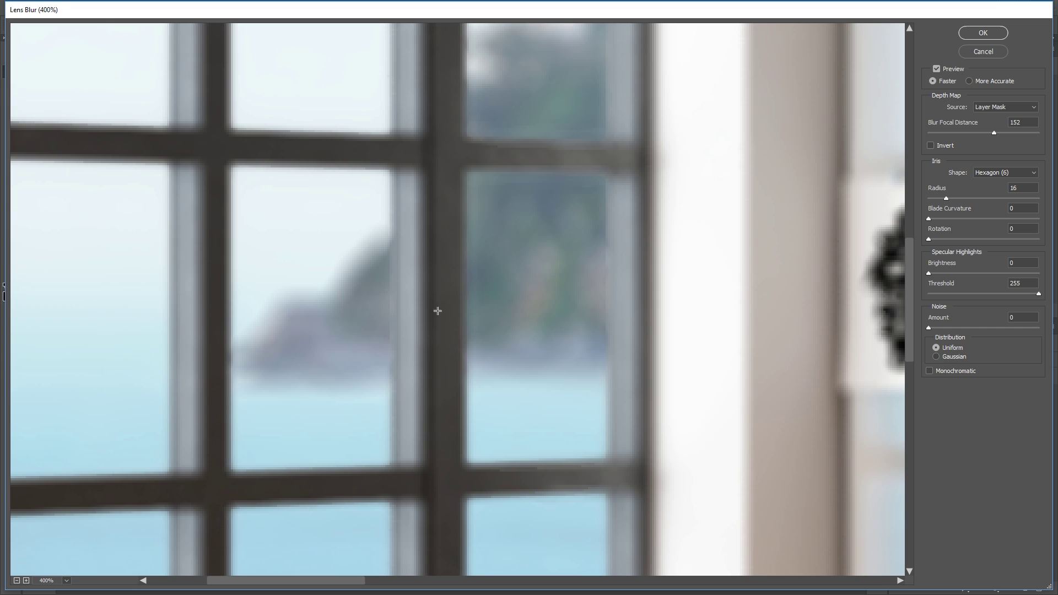
{"action": "key", "text": "ctrl+1"}
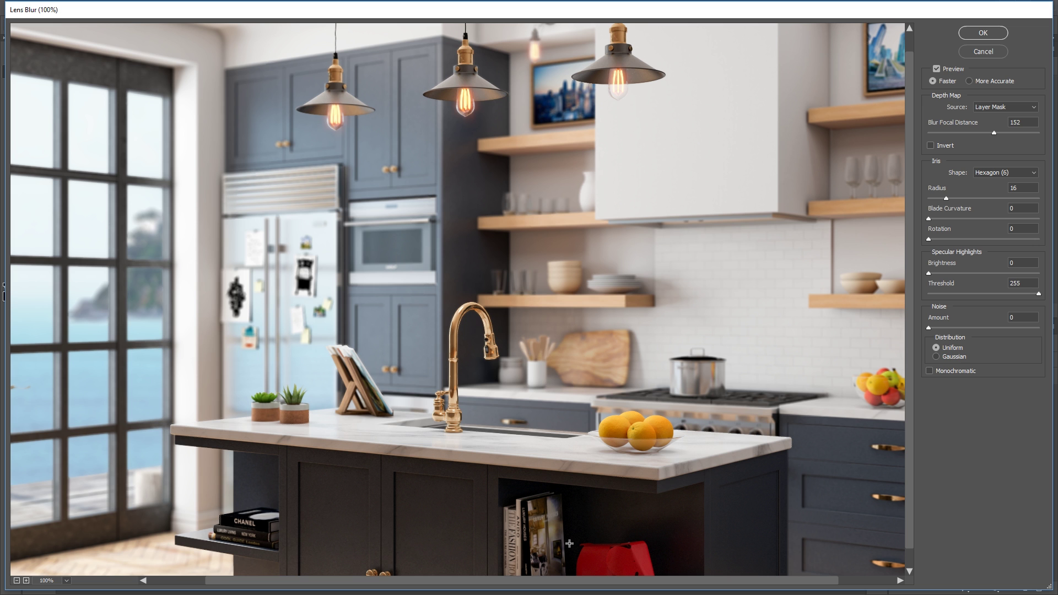
{"action": "left_click", "coordinate": [984, 32]}
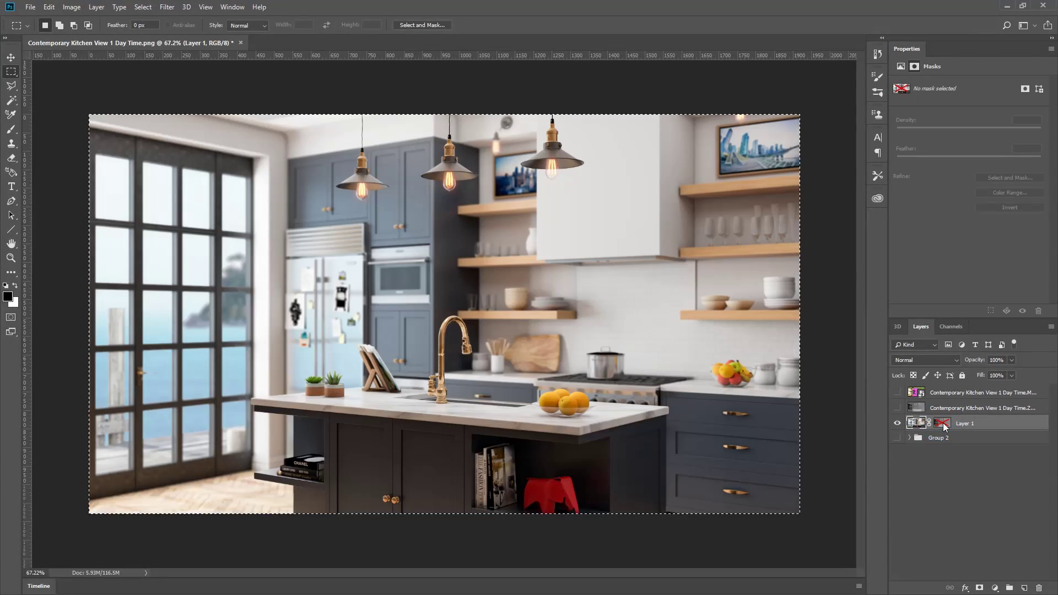
Deselect and toggle the blurred Layer 1 to compare it against the sharp image
{"action": "key", "text": "ctrl+d"}
{"action": "left_click", "coordinate": [898, 424]}
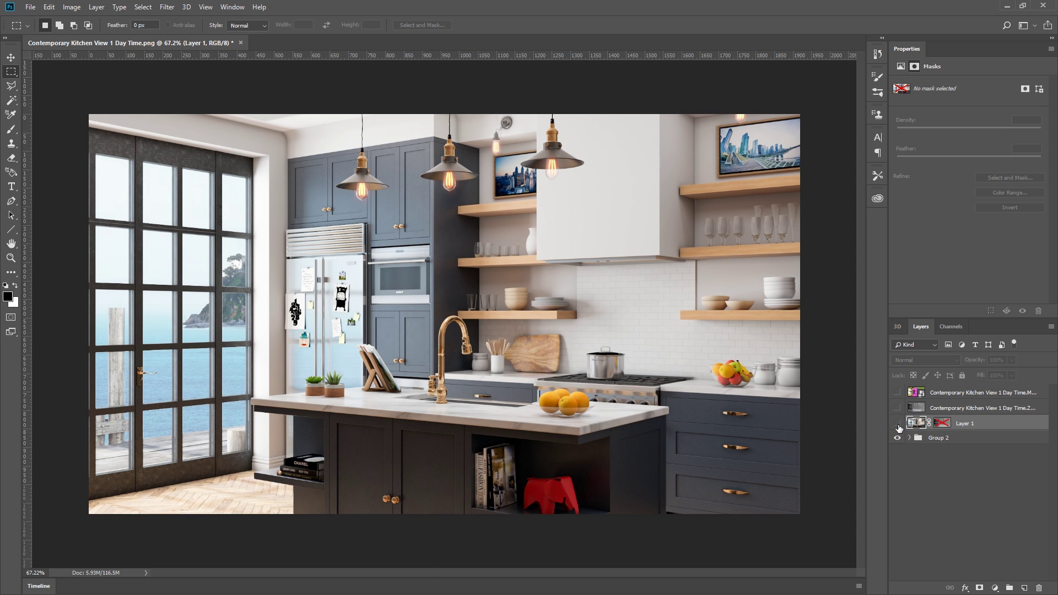
{"action": "left_click", "coordinate": [898, 425]}
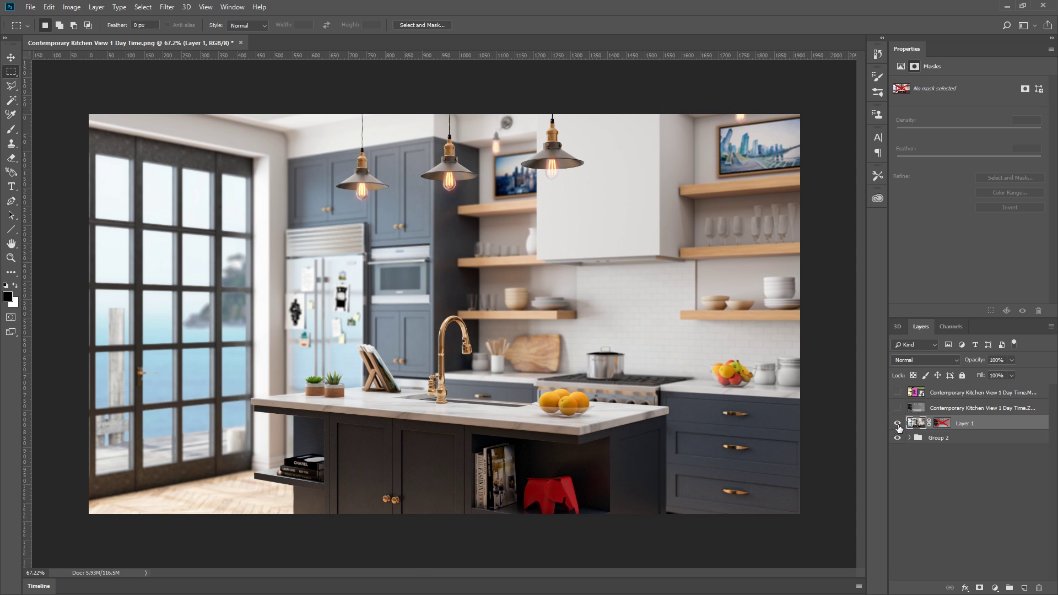
{"action": "left_click", "coordinate": [898, 425]}
{"action": "left_click", "coordinate": [898, 425]}
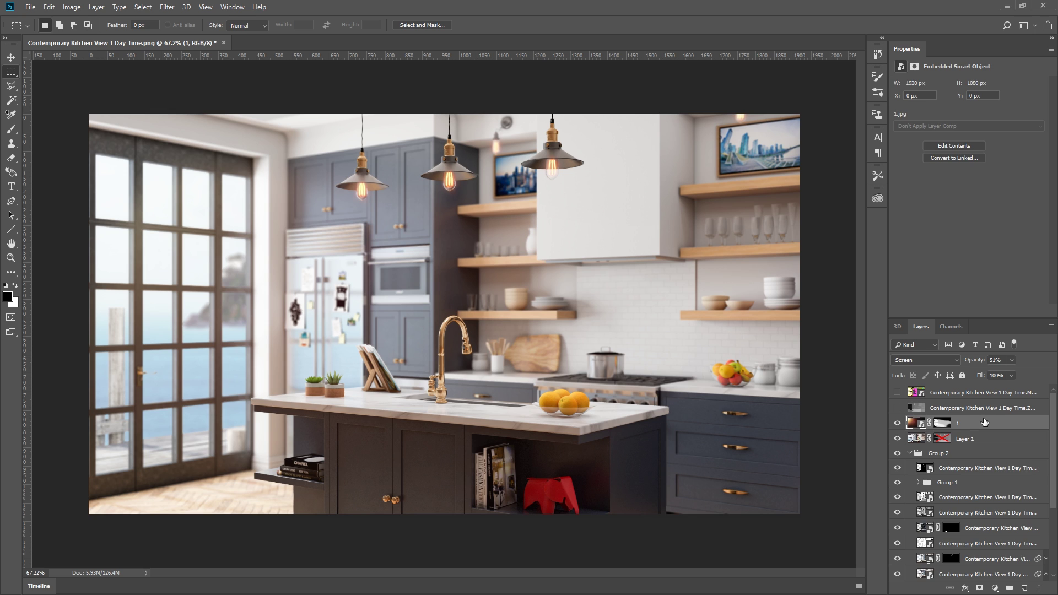
Stamp visible layers and apply the Color Efex Pro 4 Cross Processing LT04 look
{"action": "key", "text": "ctrl+shift+alt+e"}
{"action": "left_click", "coordinate": [167, 7]}
{"action": "mouse_move", "coordinate": [231, 238]}
{"action": "left_click", "coordinate": [330, 255]}
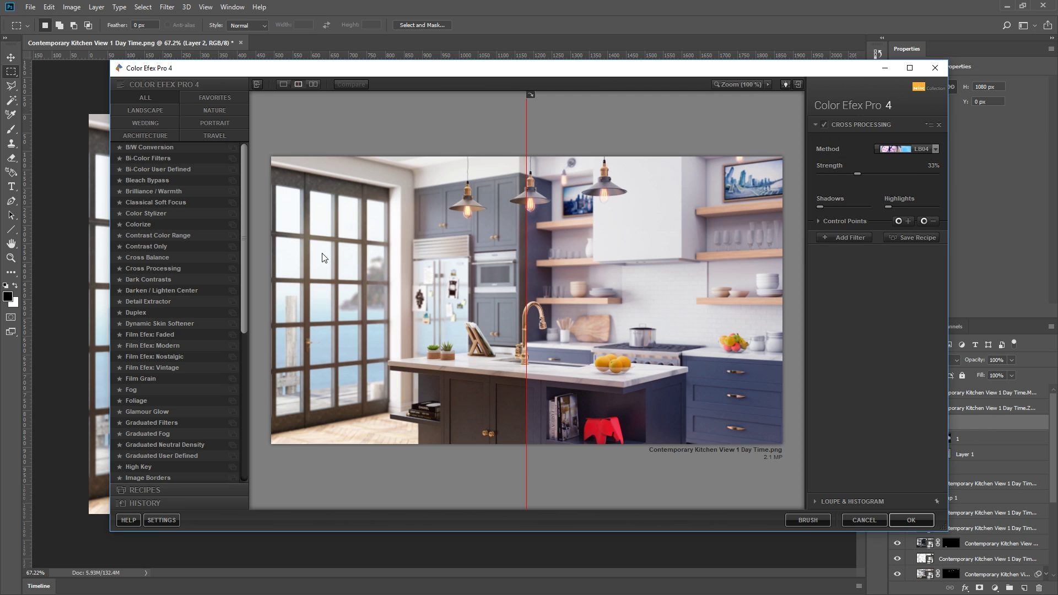
{"action": "left_click", "coordinate": [149, 279]}
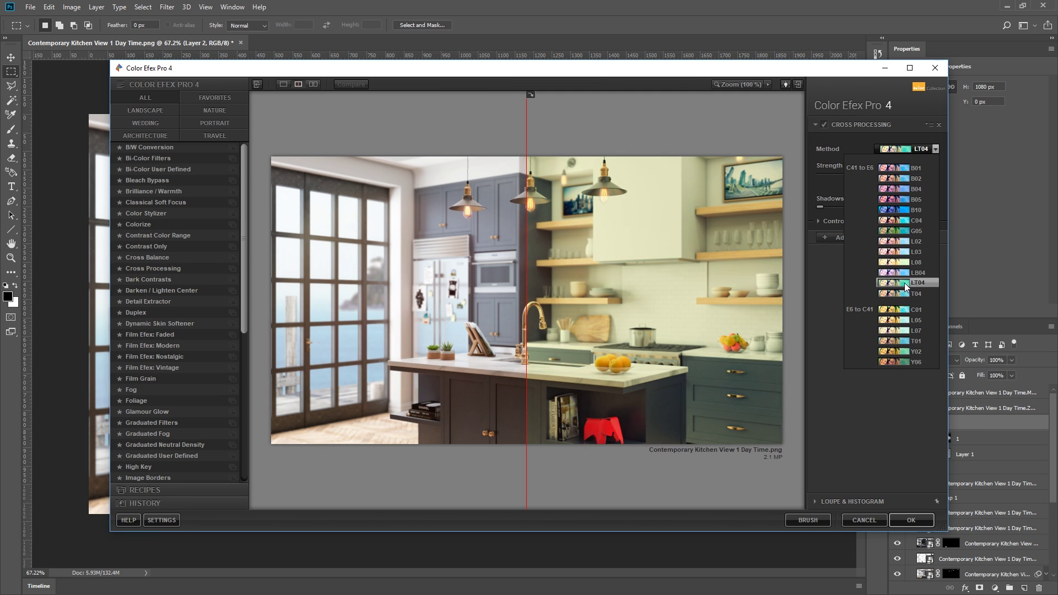
{"action": "left_click", "coordinate": [904, 520]}
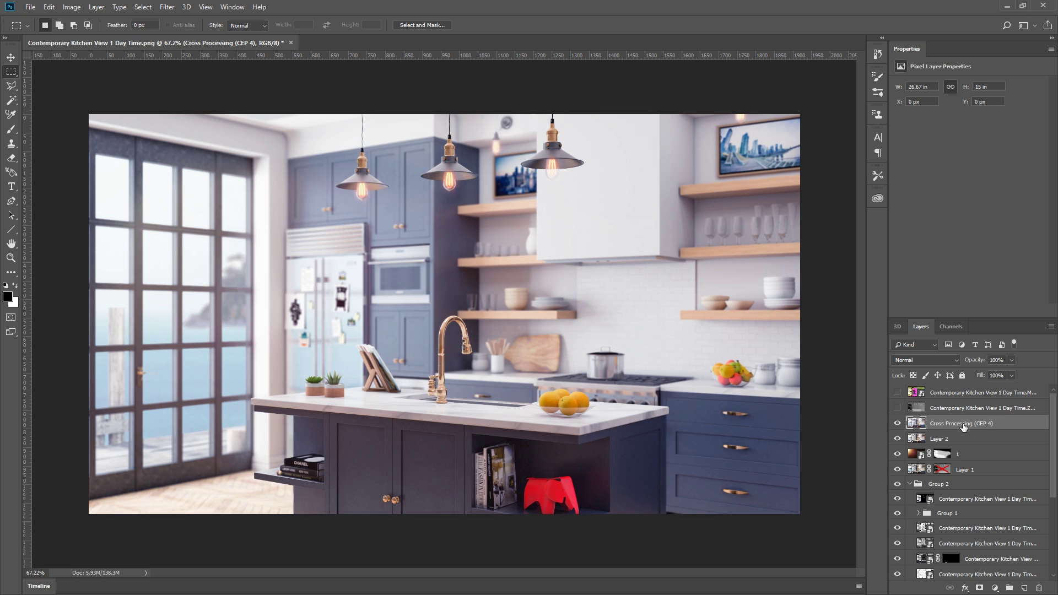
Stamp again as a smart object and use Camera Raw to raise exposure and lower highlights and whites
{"action": "key", "text": "ctrl+shift+alt+e"}
{"action": "right_click", "coordinate": [963, 425]}
{"action": "left_click", "coordinate": [870, 336]}
{"action": "key", "text": "shift+ctrl+a"}
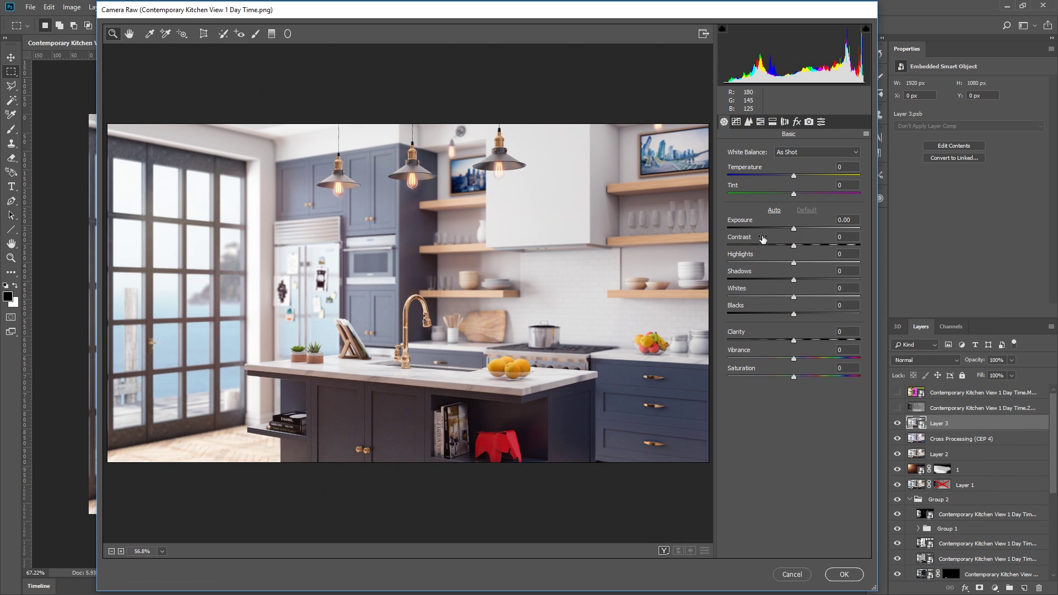
{"action": "left_click_drag", "start_coordinate": [794, 229], "coordinate": [785, 298]}
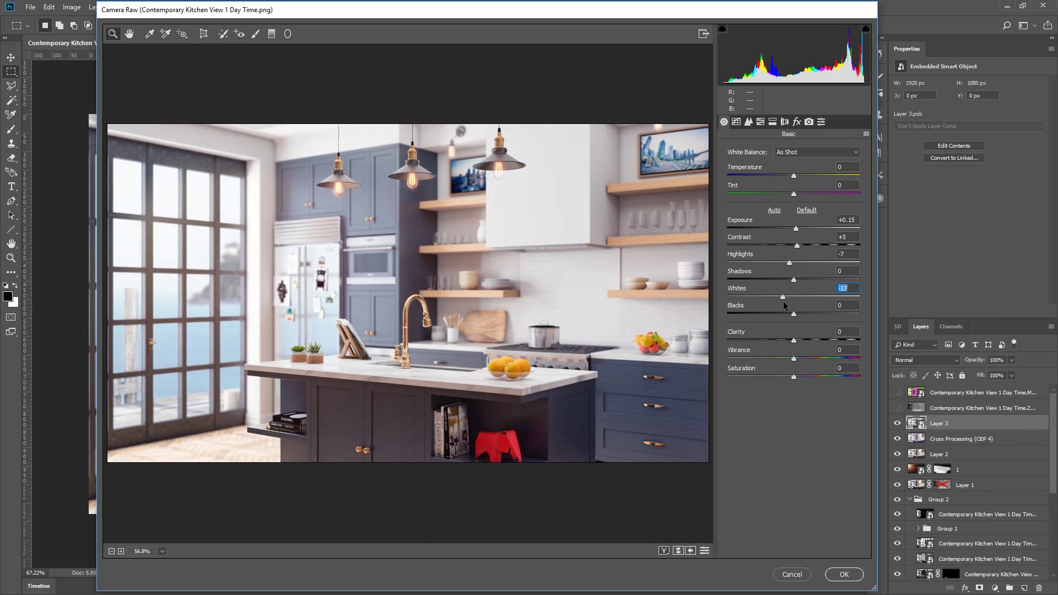
{"action": "key", "text": "Return"}
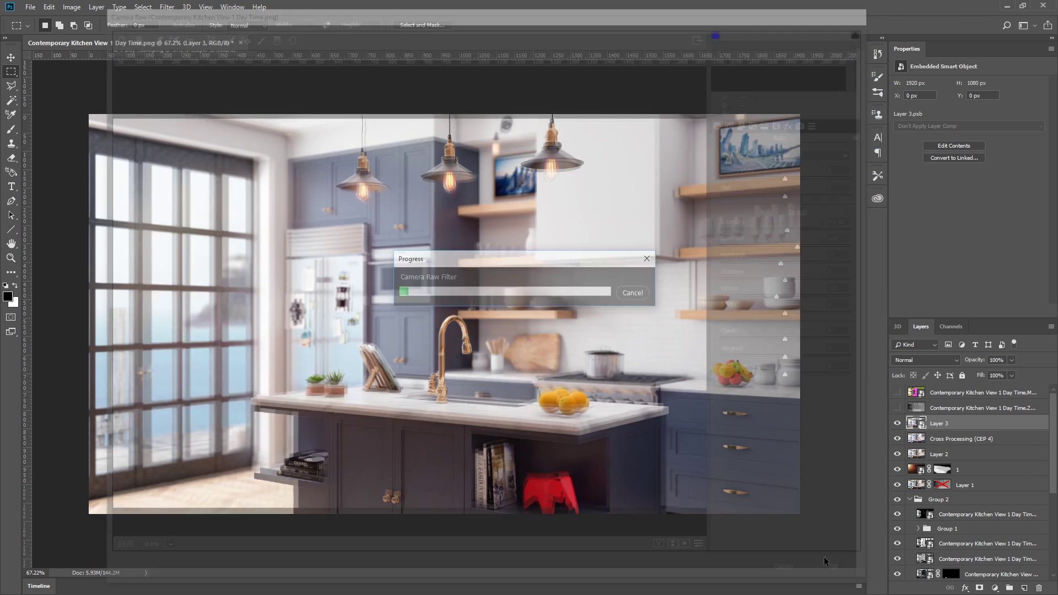
Add a Curves 1 adjustment layer and toggle its visibility to compare before and after
{"action": "left_click", "coordinate": [995, 588]}
{"action": "left_click", "coordinate": [986, 445]}
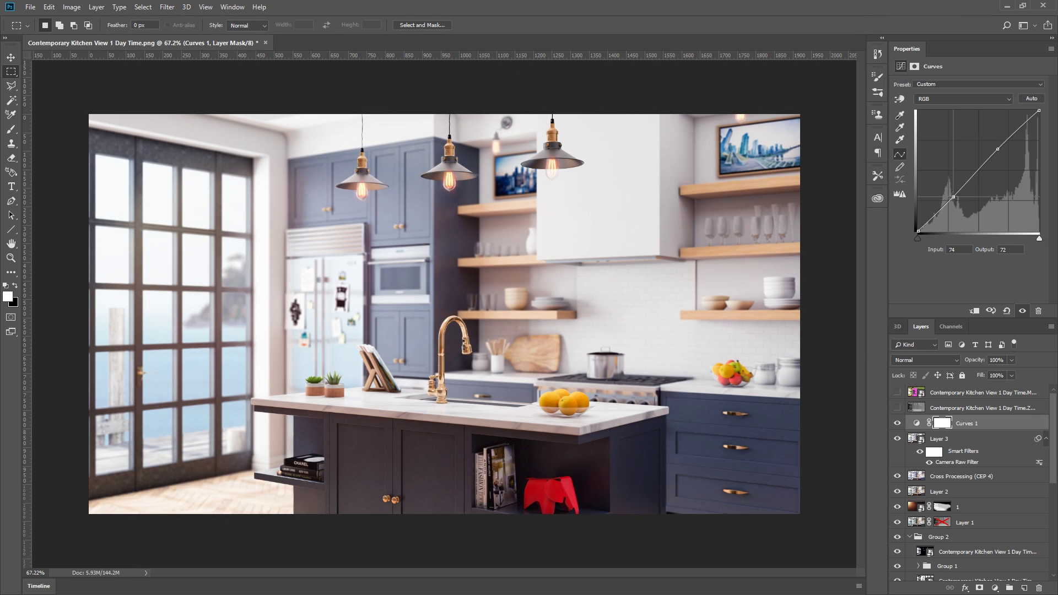
{"action": "left_click", "coordinate": [898, 424]}
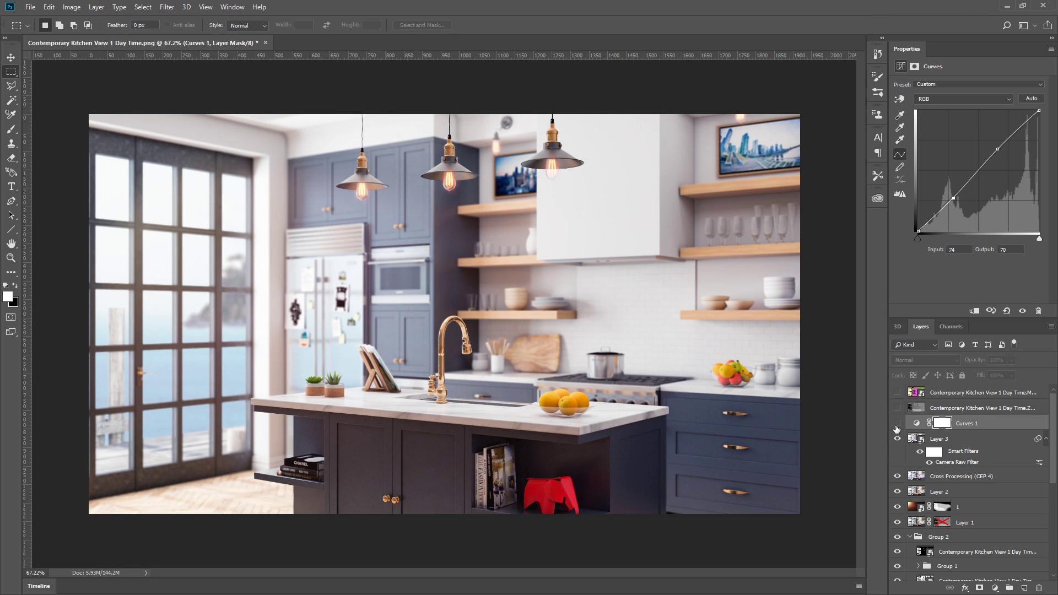
{"action": "left_click", "coordinate": [896, 423]}
{"action": "left_click", "coordinate": [897, 424]}
{"action": "left_click", "coordinate": [897, 425]}
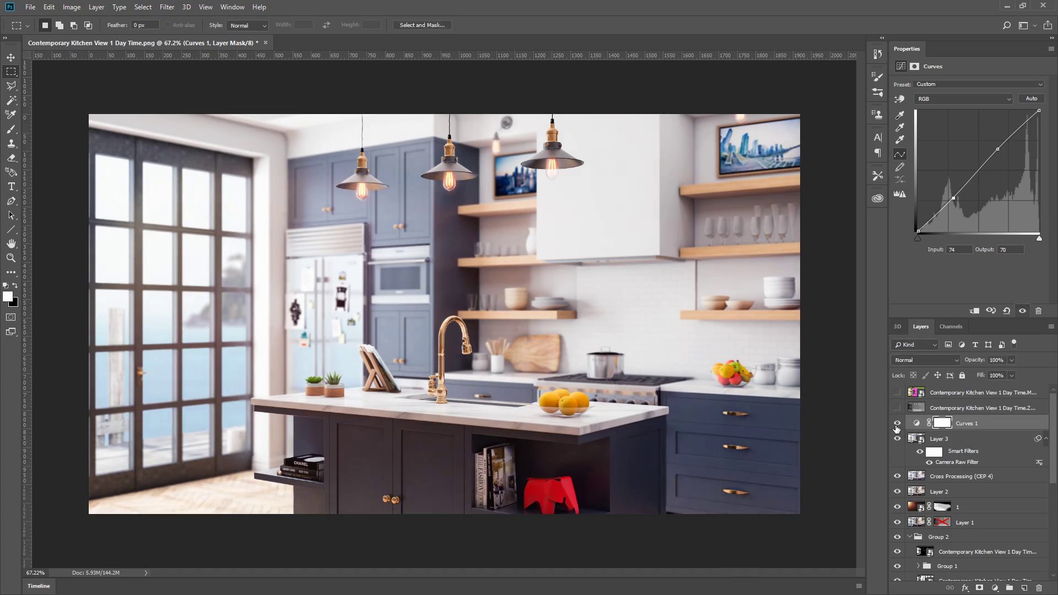
{"action": "left_click", "coordinate": [897, 425]}
{"action": "left_click", "coordinate": [897, 424]}
{"action": "left_click", "coordinate": [897, 425]}
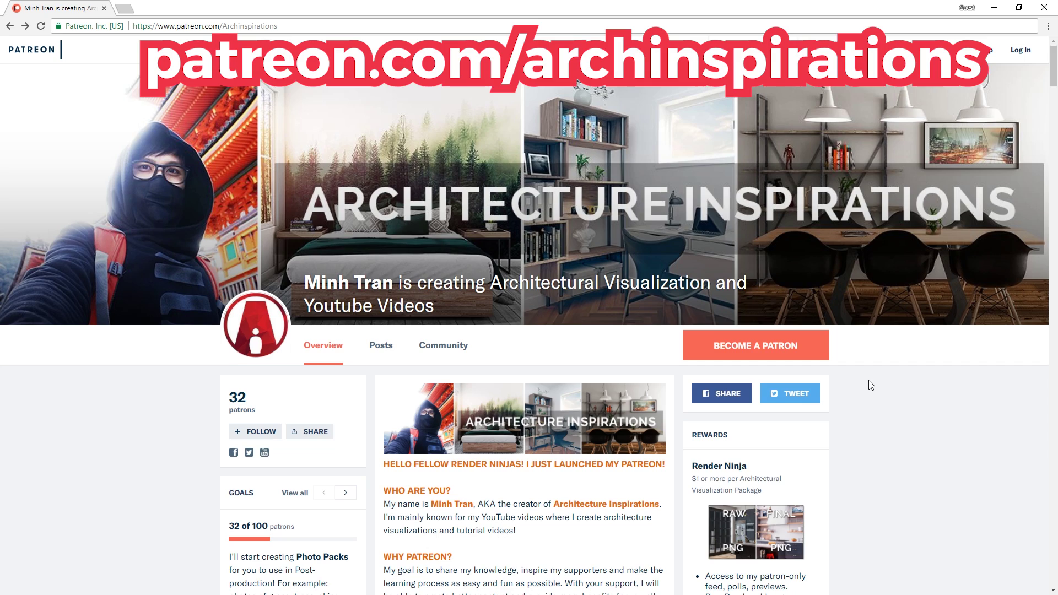
On the kitchen package page, select the $5 Render Master reward tier
{"action": "scroll", "coordinate": [869, 386], "scroll_direction": "down", "scroll_amount": 5}
{"action": "scroll", "coordinate": [870, 392], "scroll_direction": "down", "scroll_amount": 5}
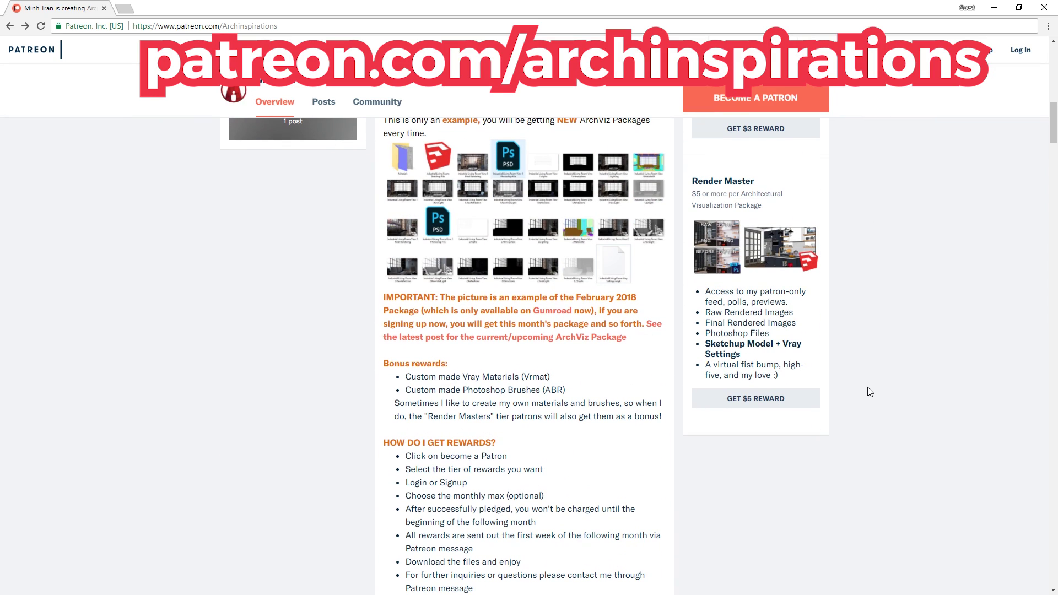
{"action": "left_click", "coordinate": [756, 398]}
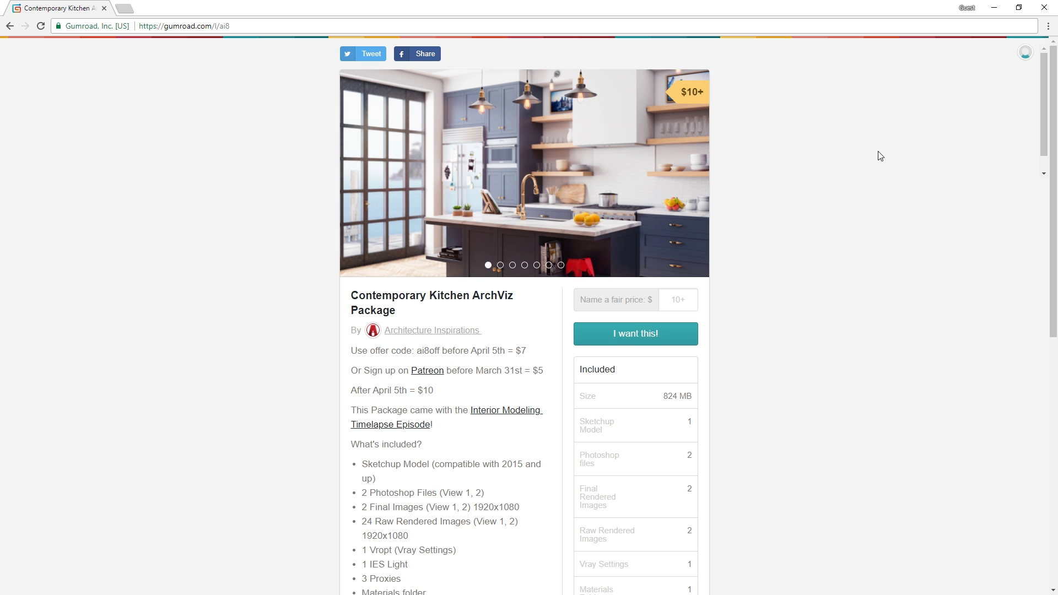
{"action": "left_click", "coordinate": [292, 29]}
{"action": "left_click", "coordinate": [881, 208]}
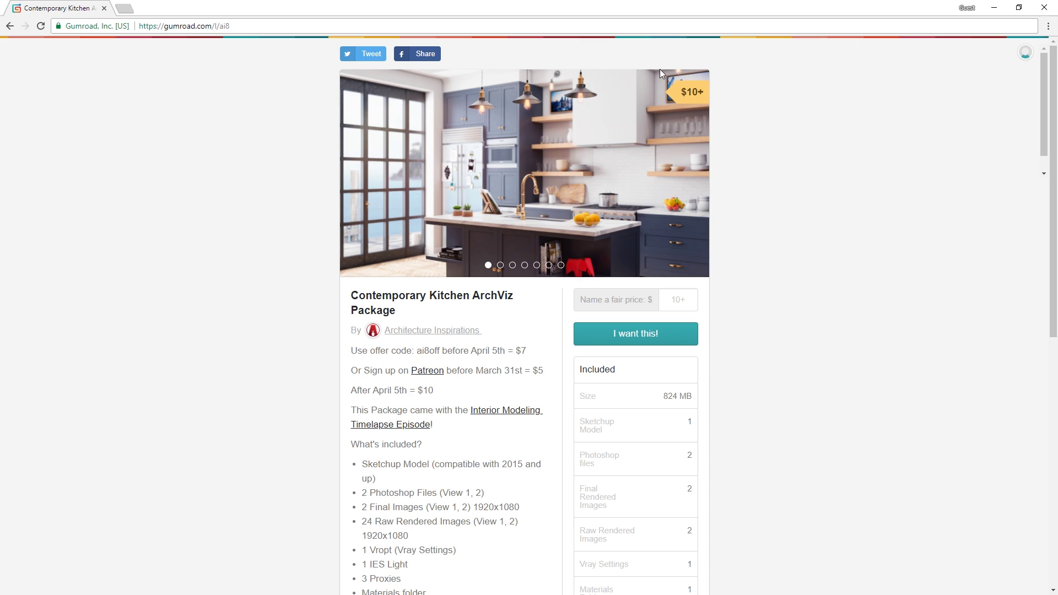